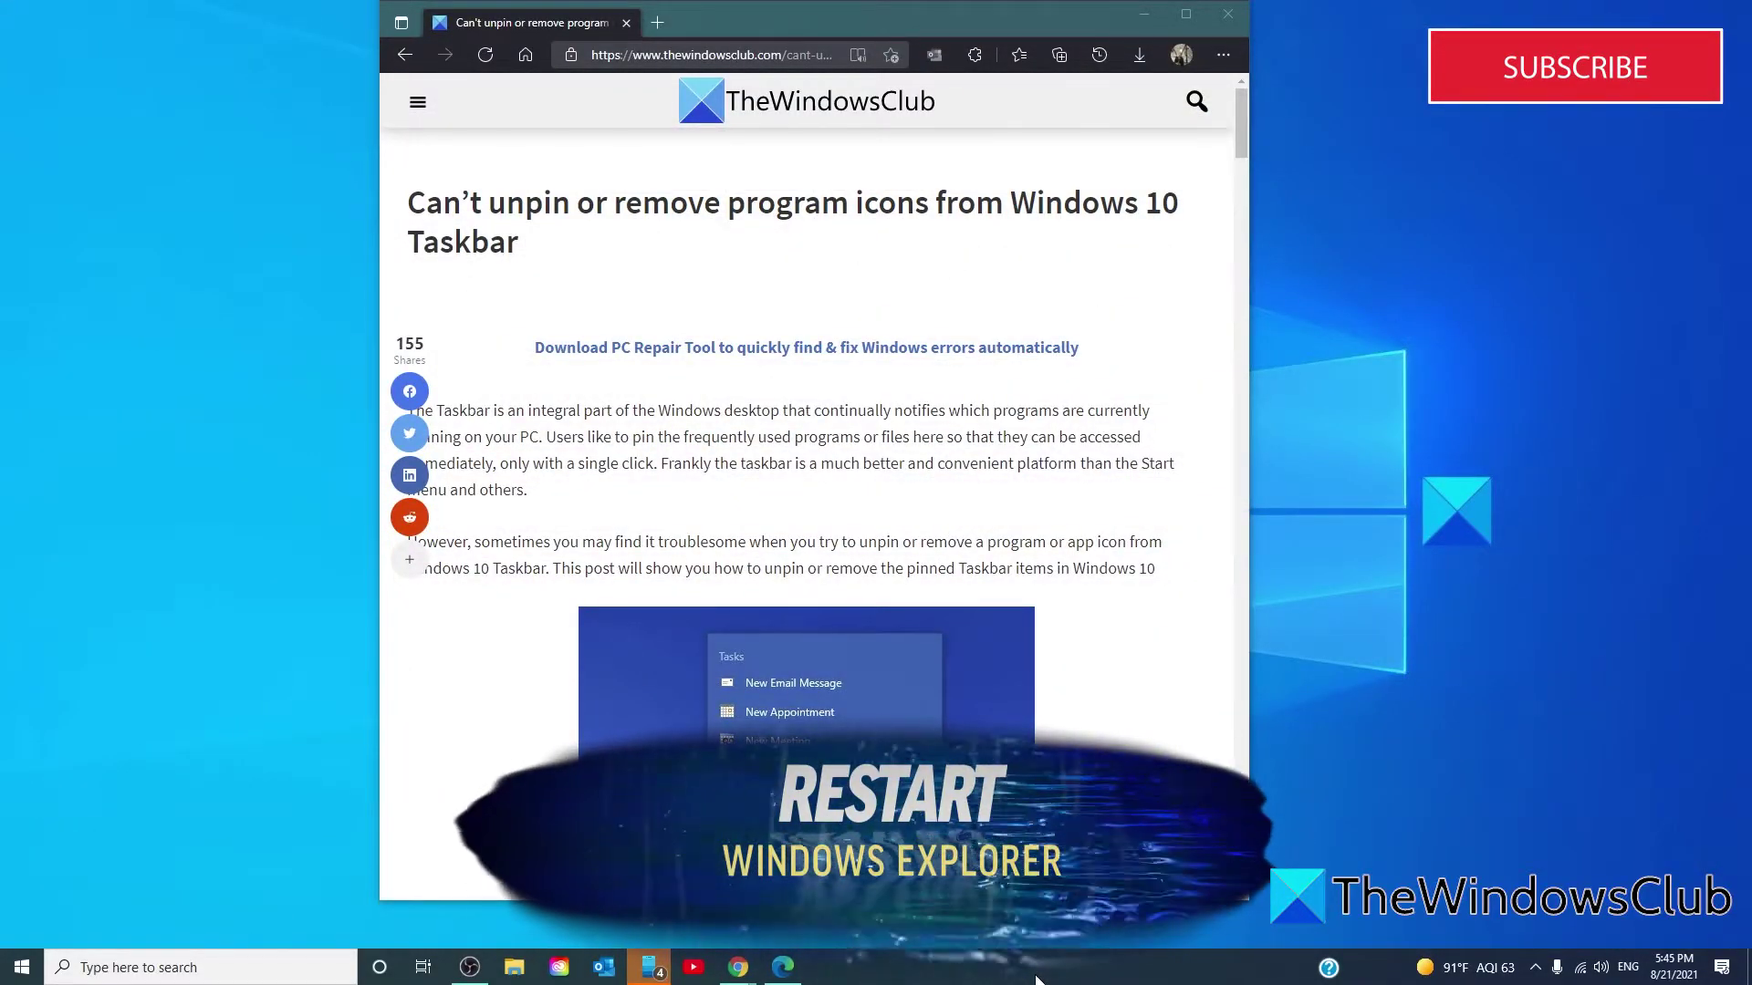
Restart Windows Explorer from Task Manager, close it, then bring up the YouTube taskbar icon's menu
right_click(1037, 978)
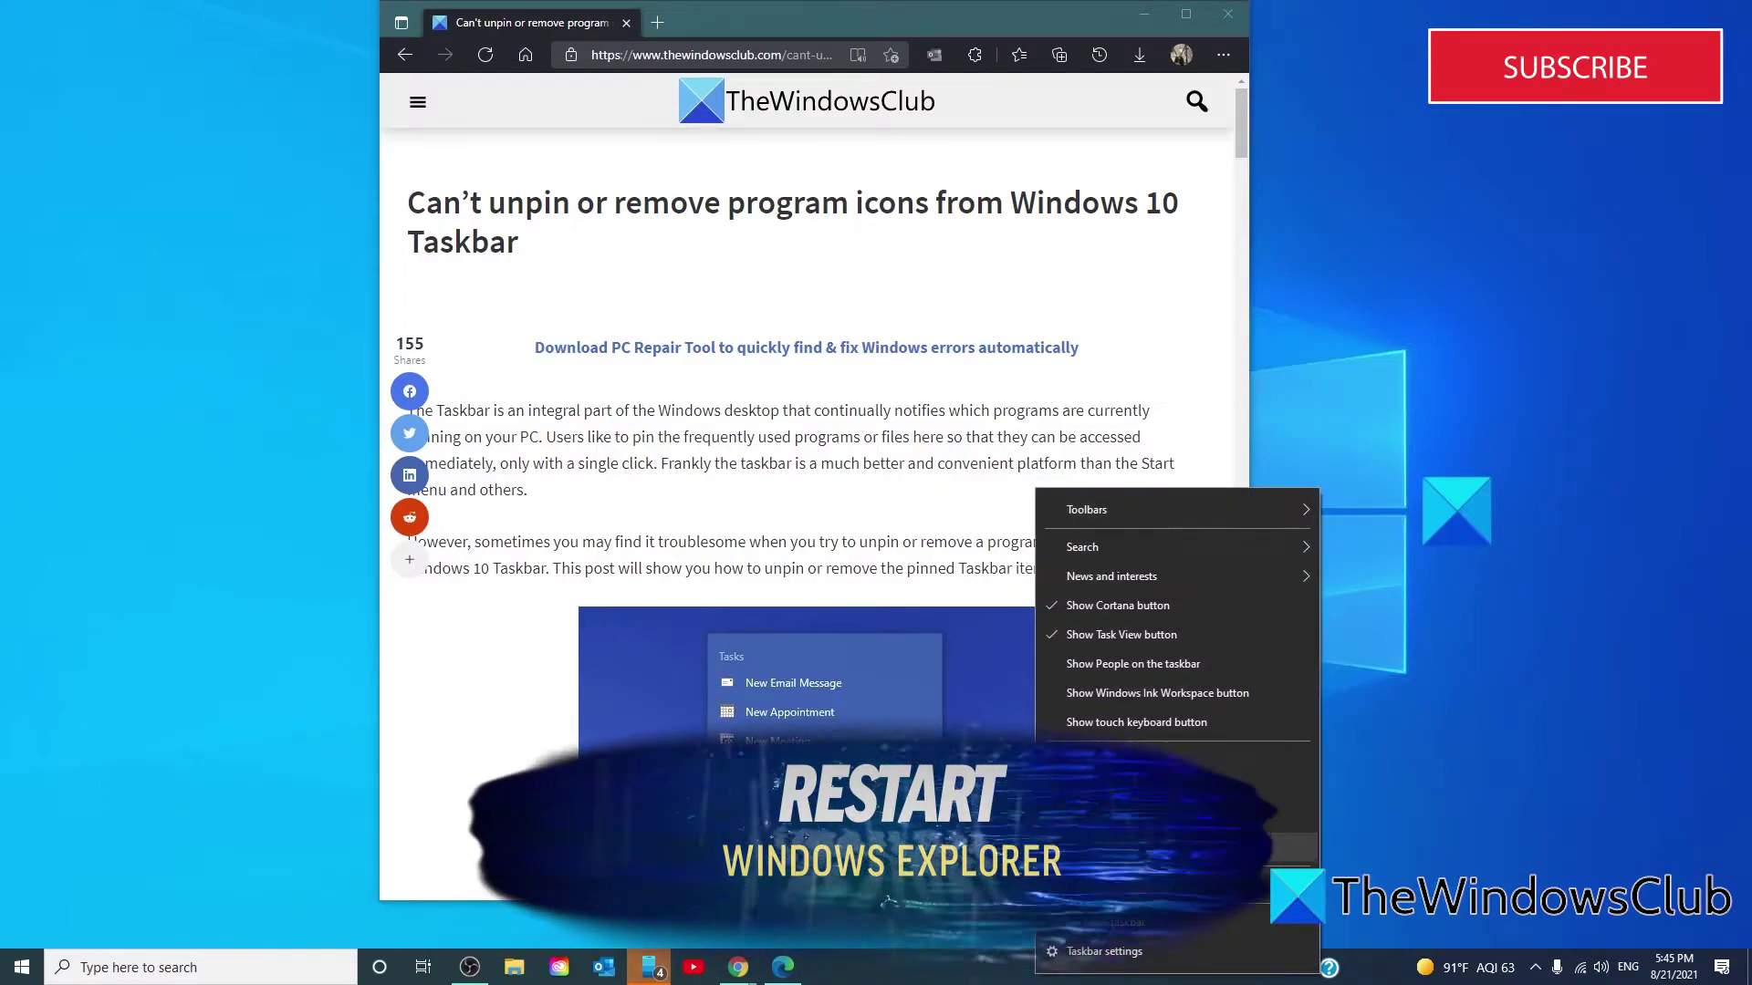
left_click(1081, 883)
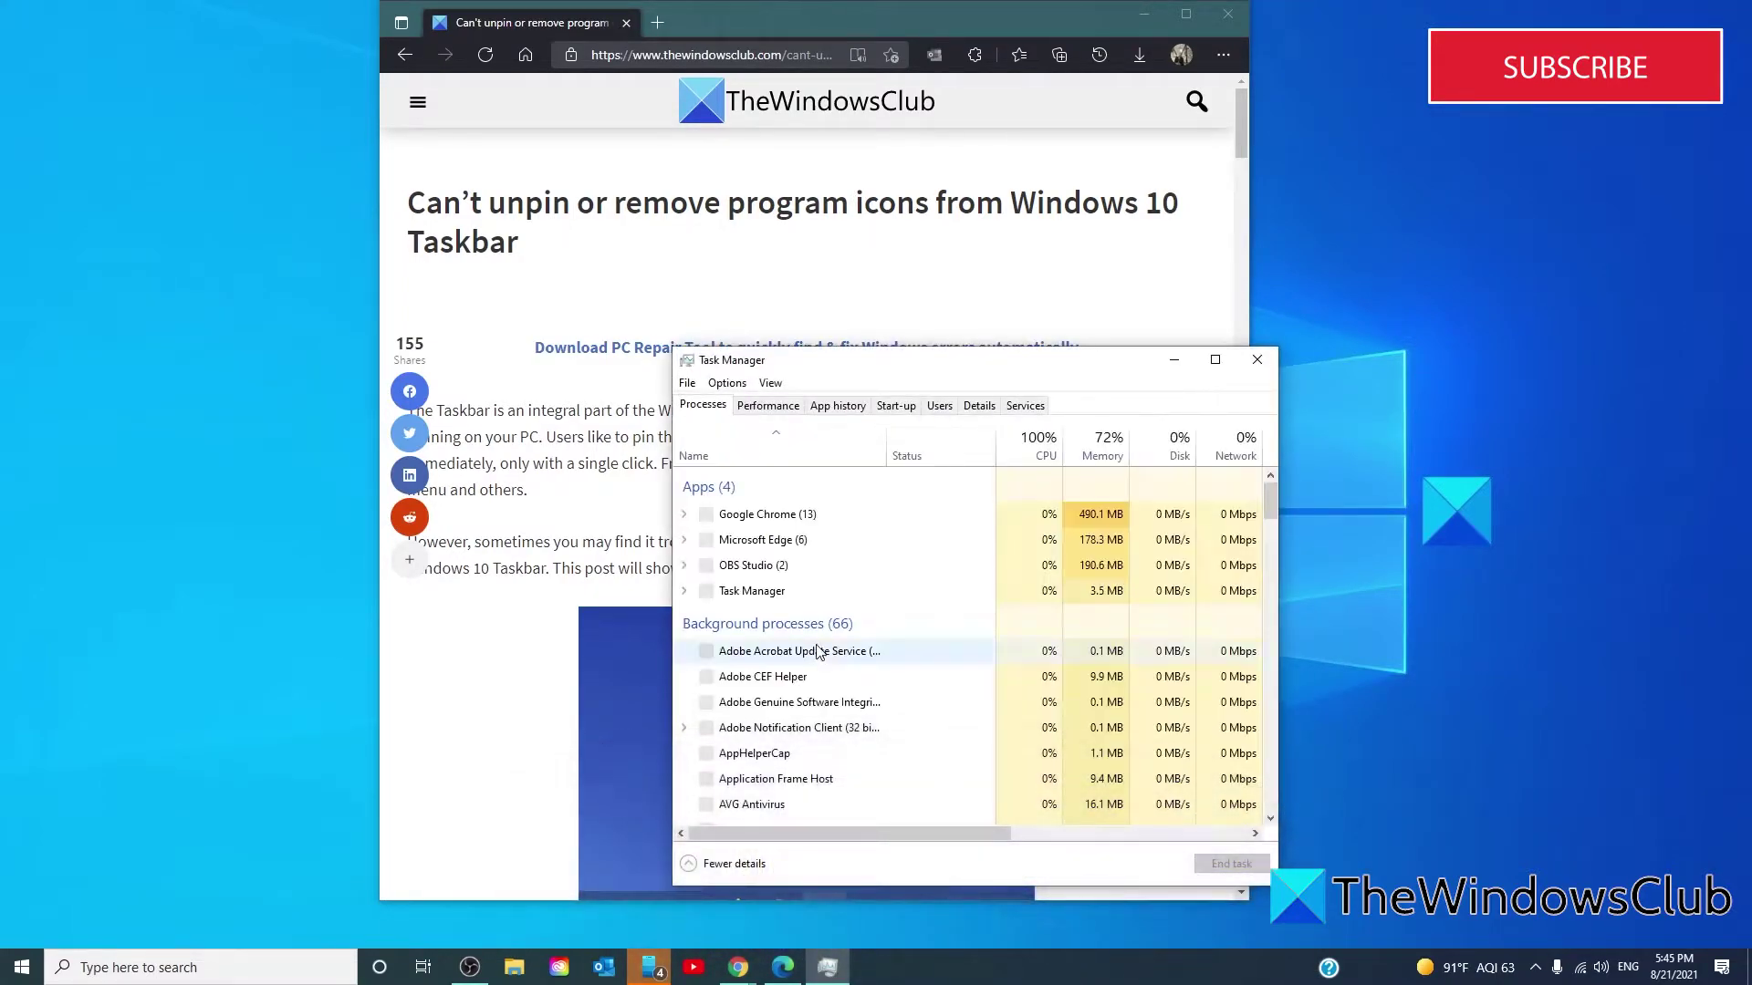
left_click_drag(1268, 502, 1269, 799)
right_click(778, 694)
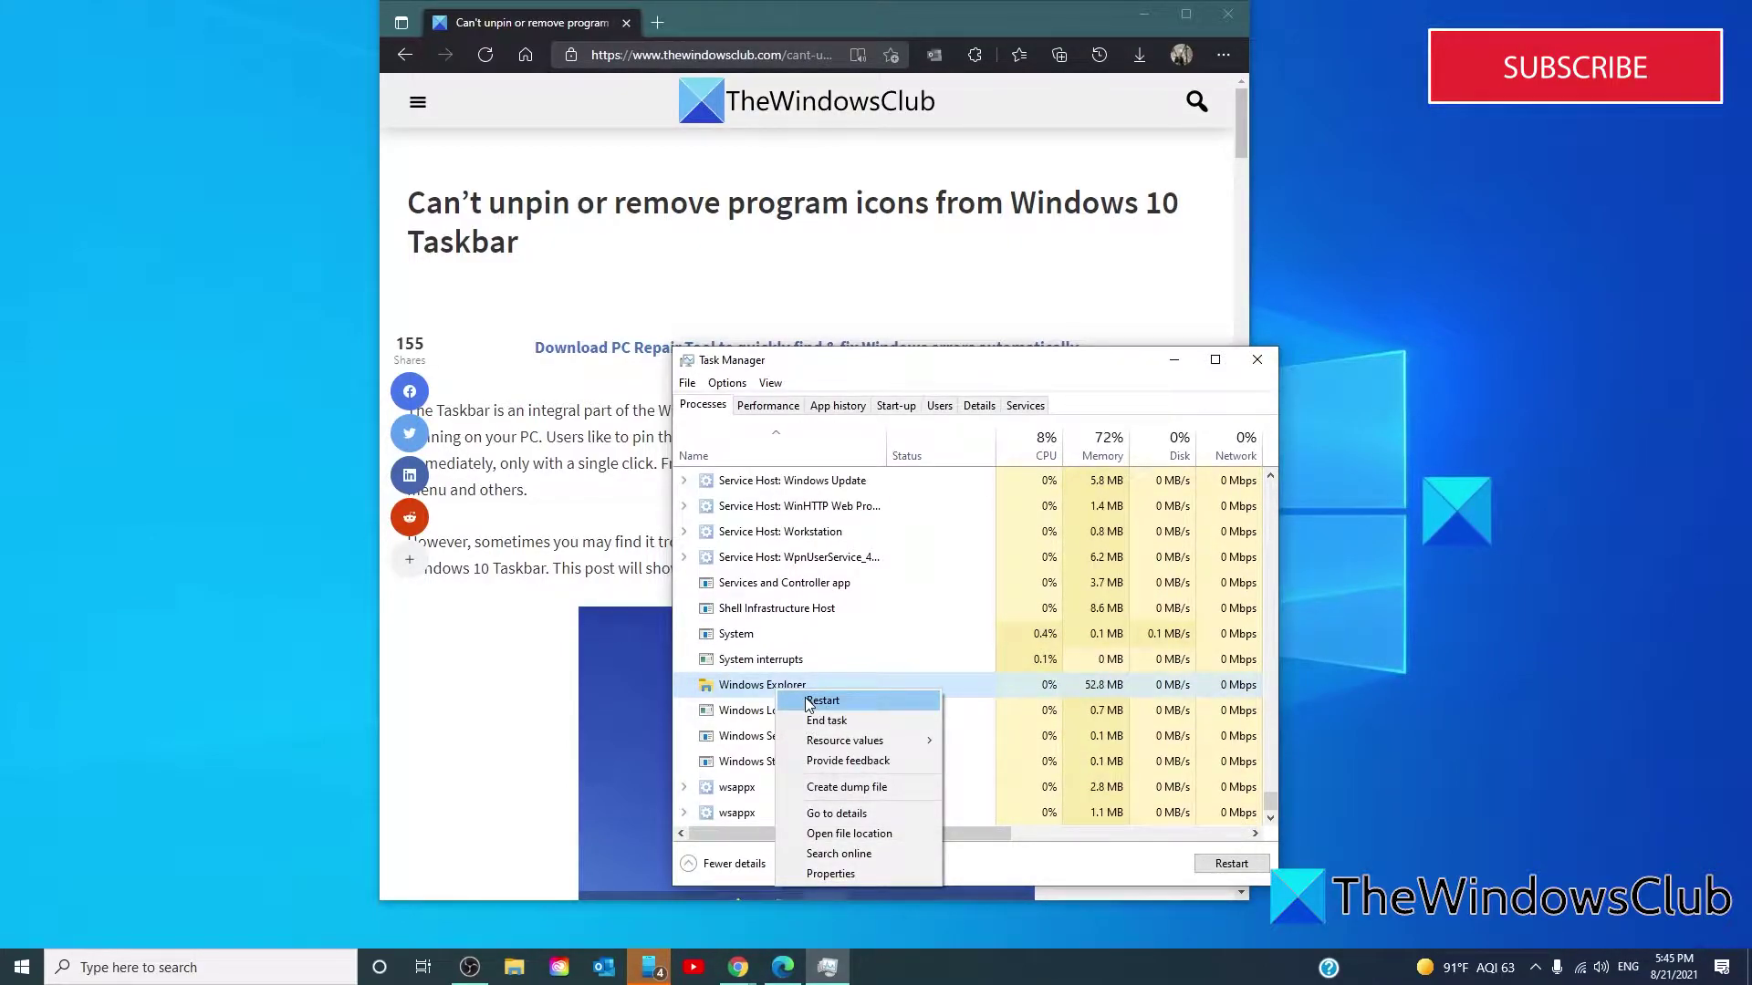
left_click(809, 701)
left_click(1257, 358)
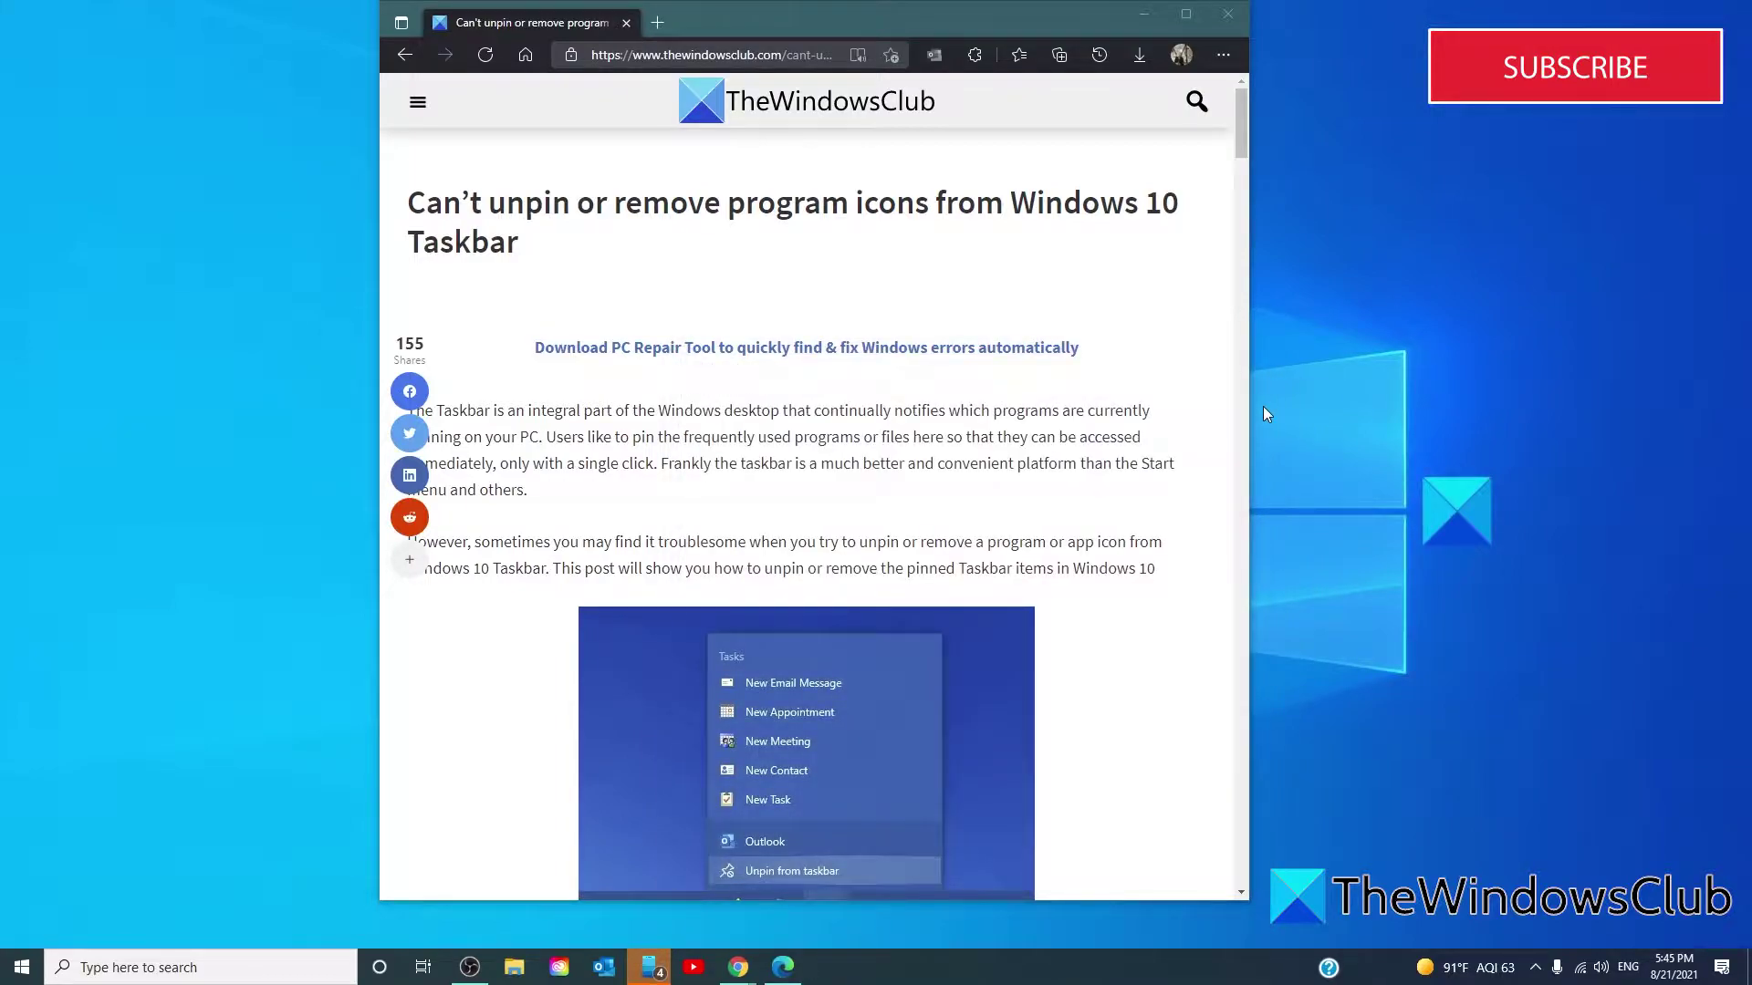
right_click(692, 975)
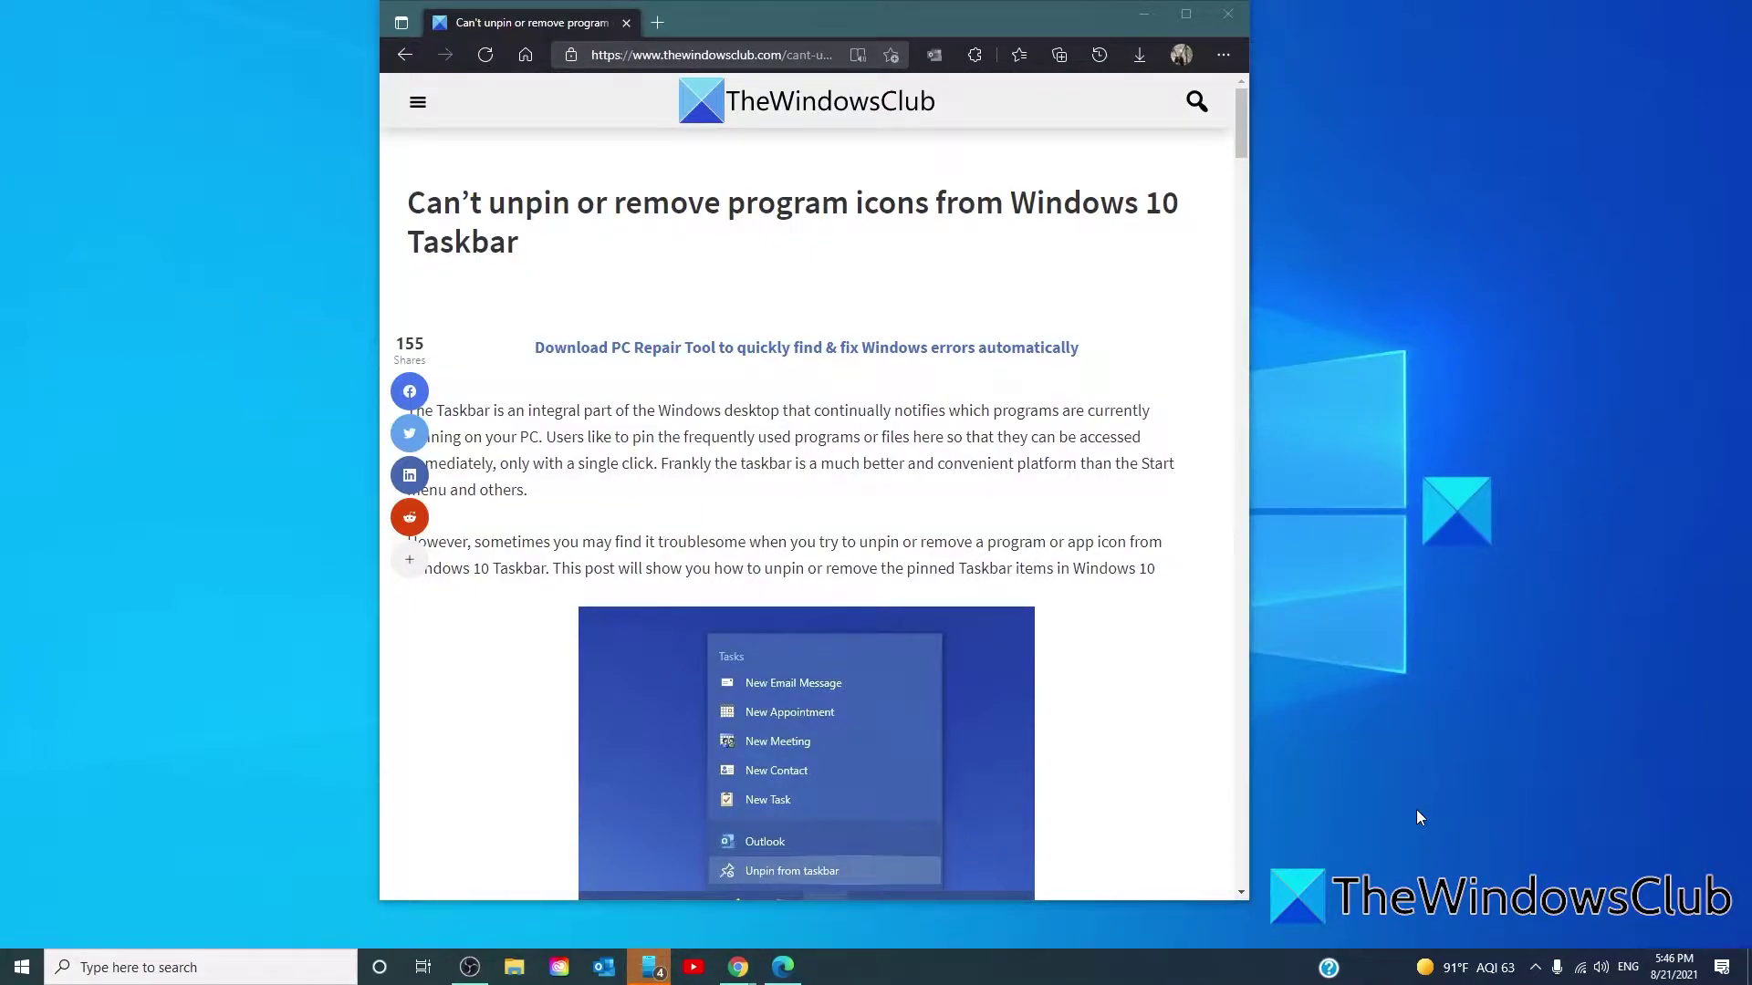
left_click(21, 968)
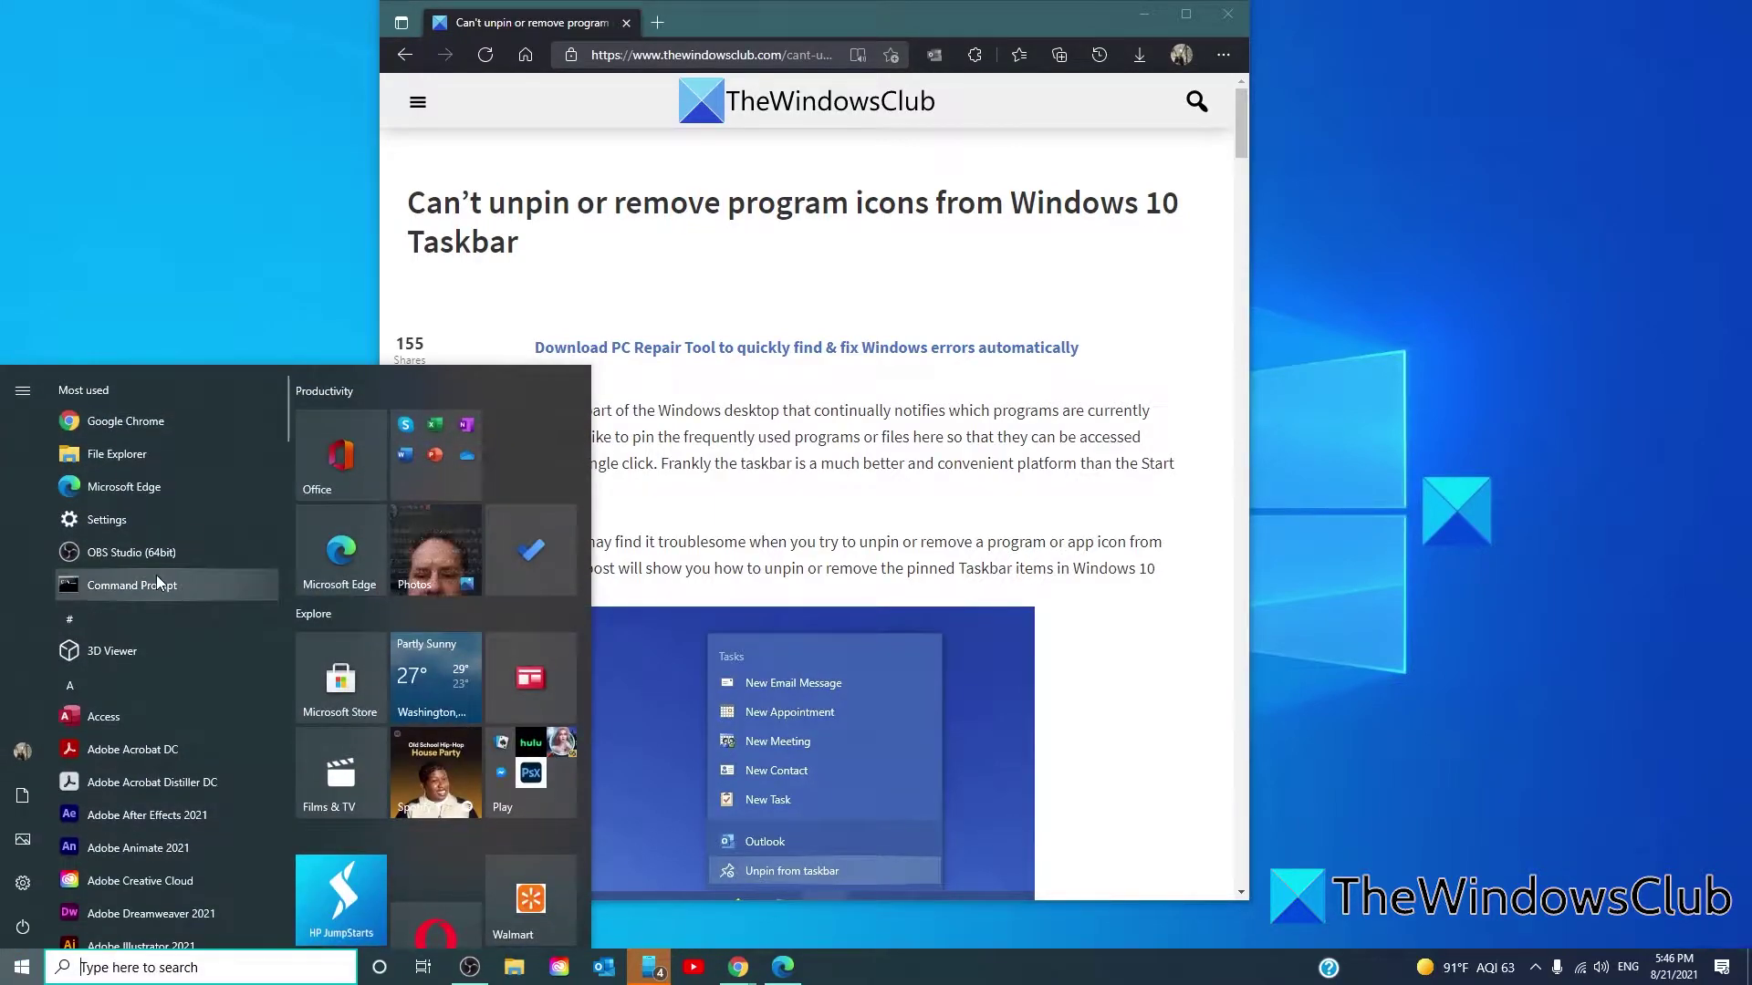
scroll(157, 577, "down", 15)
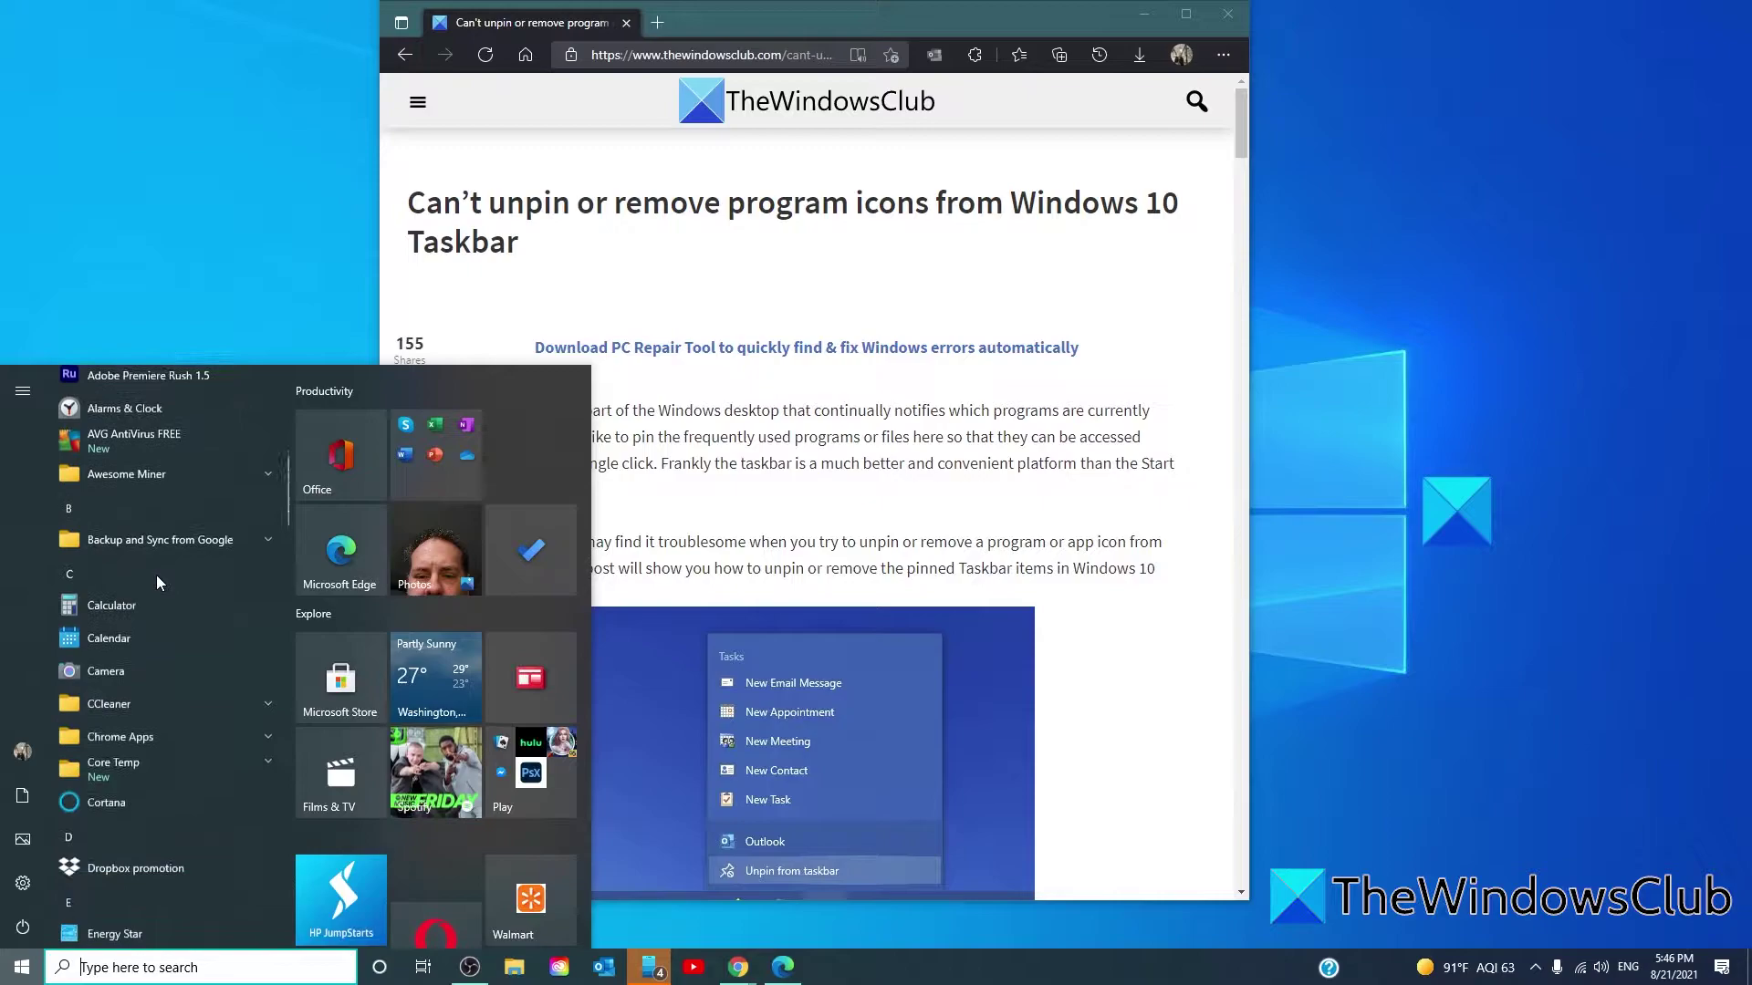
scroll(156, 575, "down", 15)
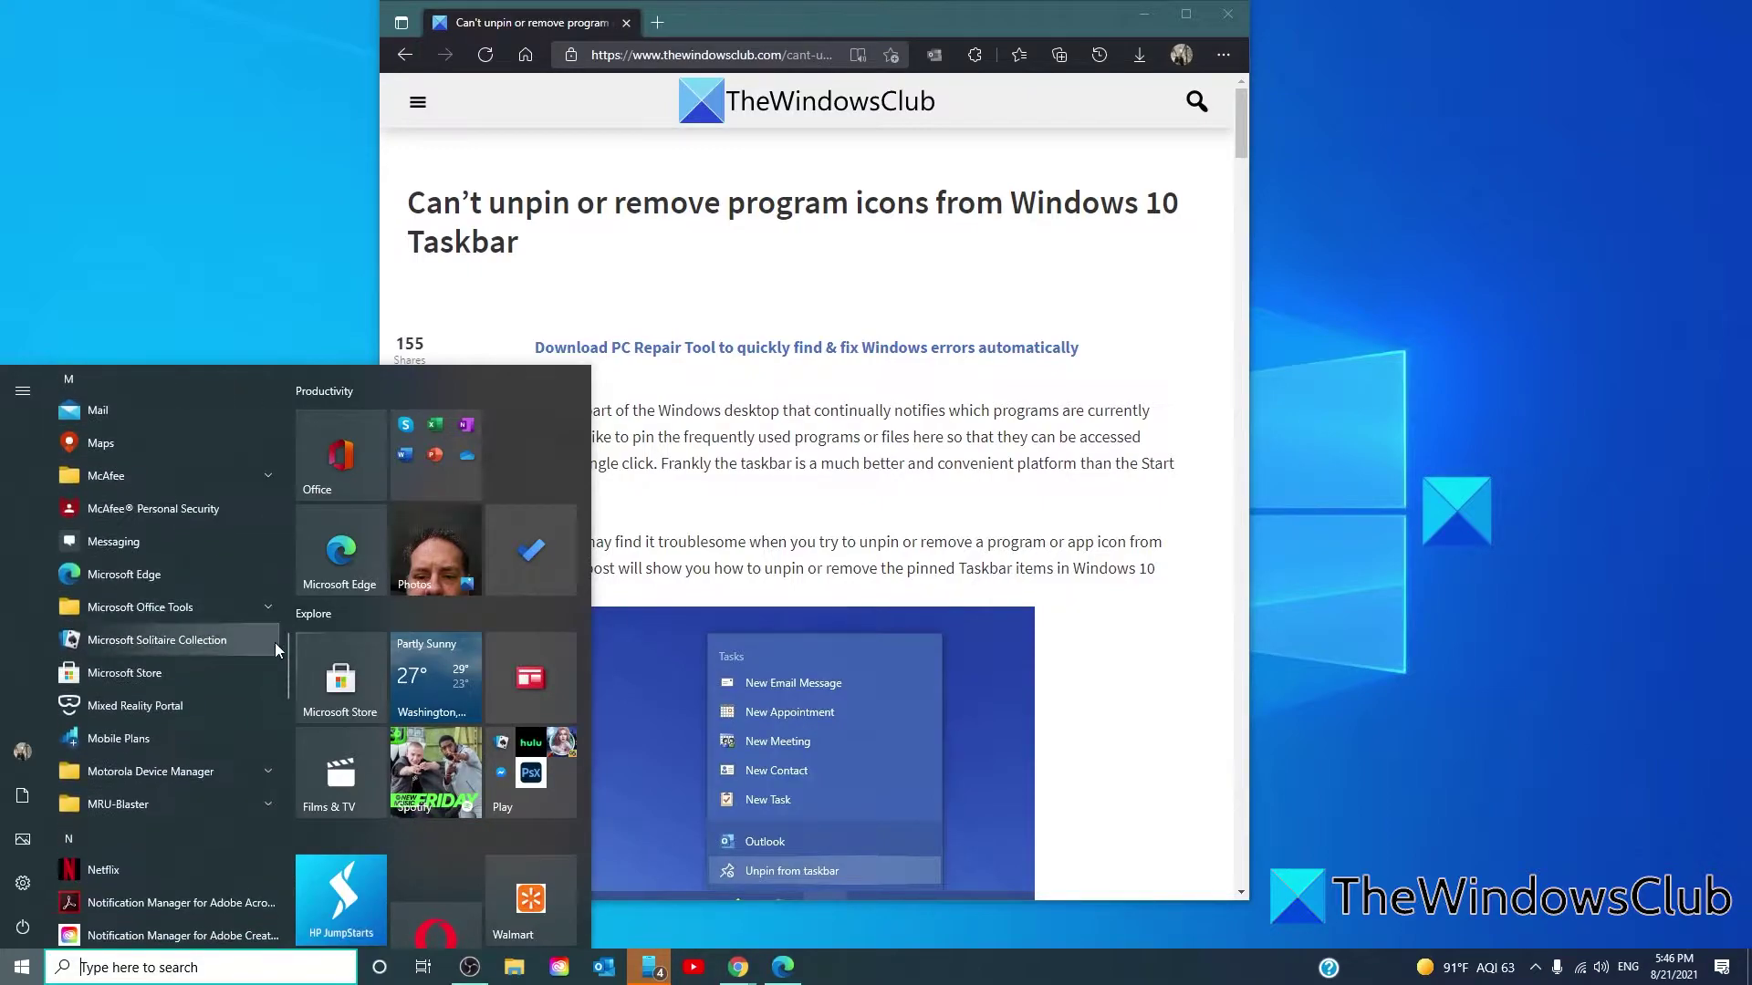
scroll(270, 677, "down", 15)
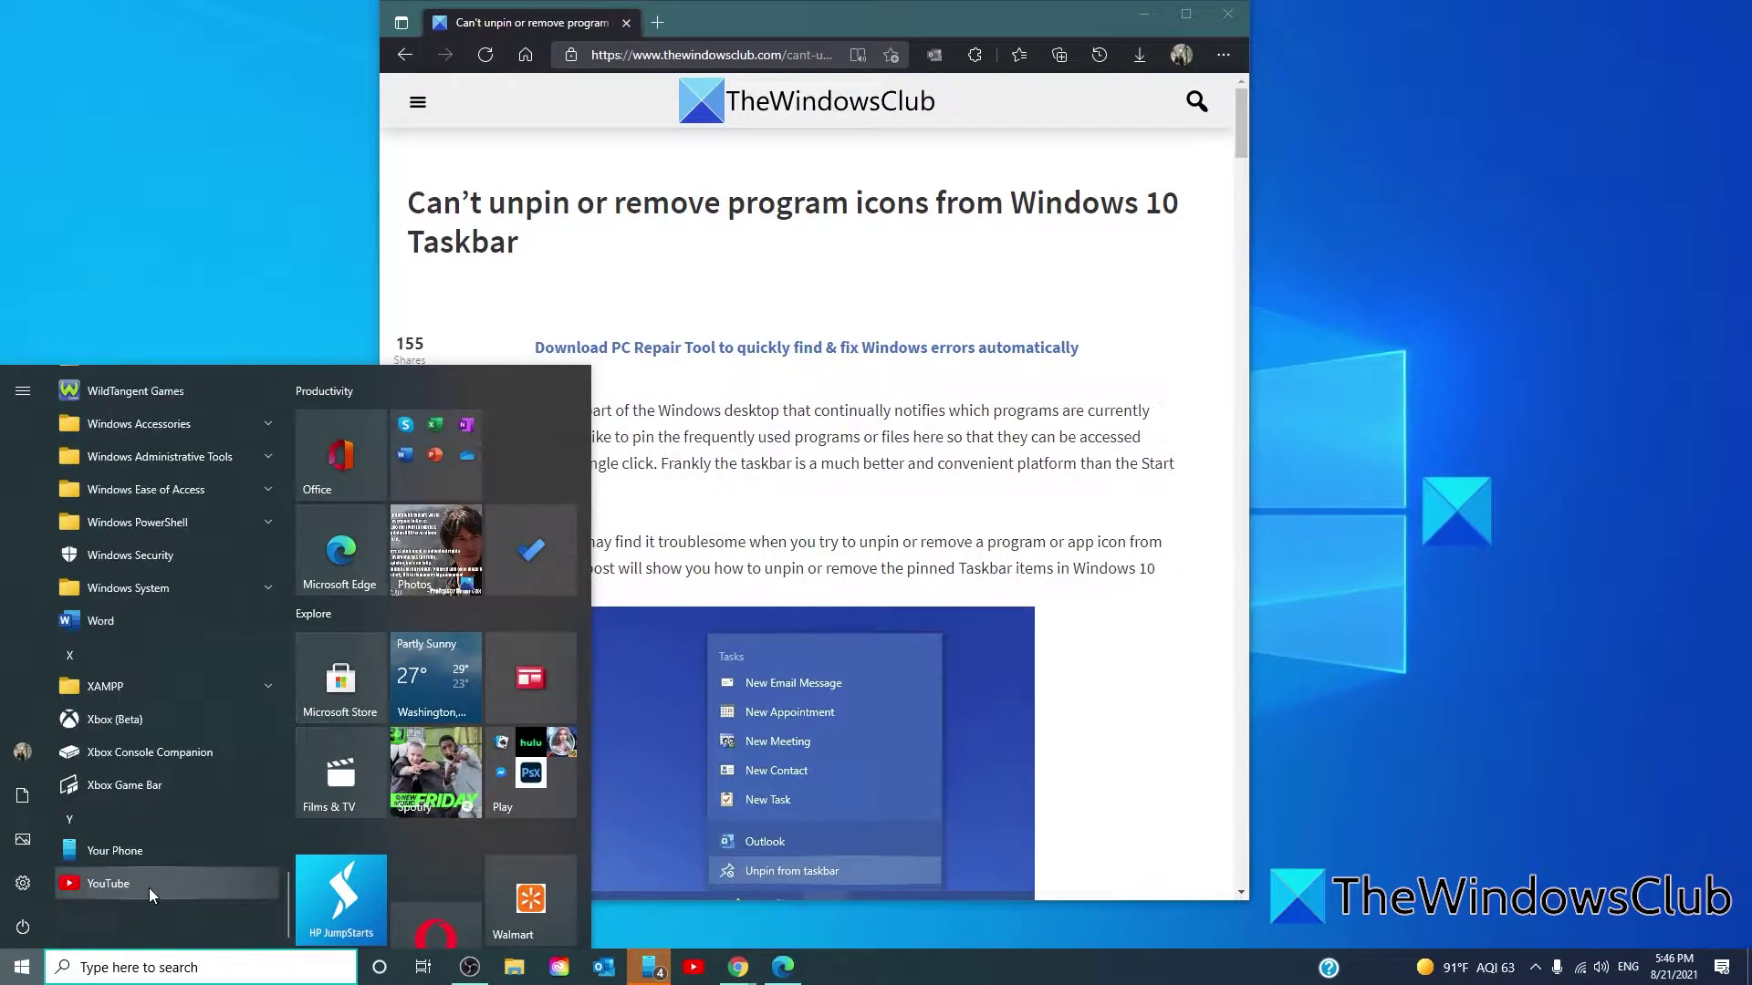
right_click(150, 889)
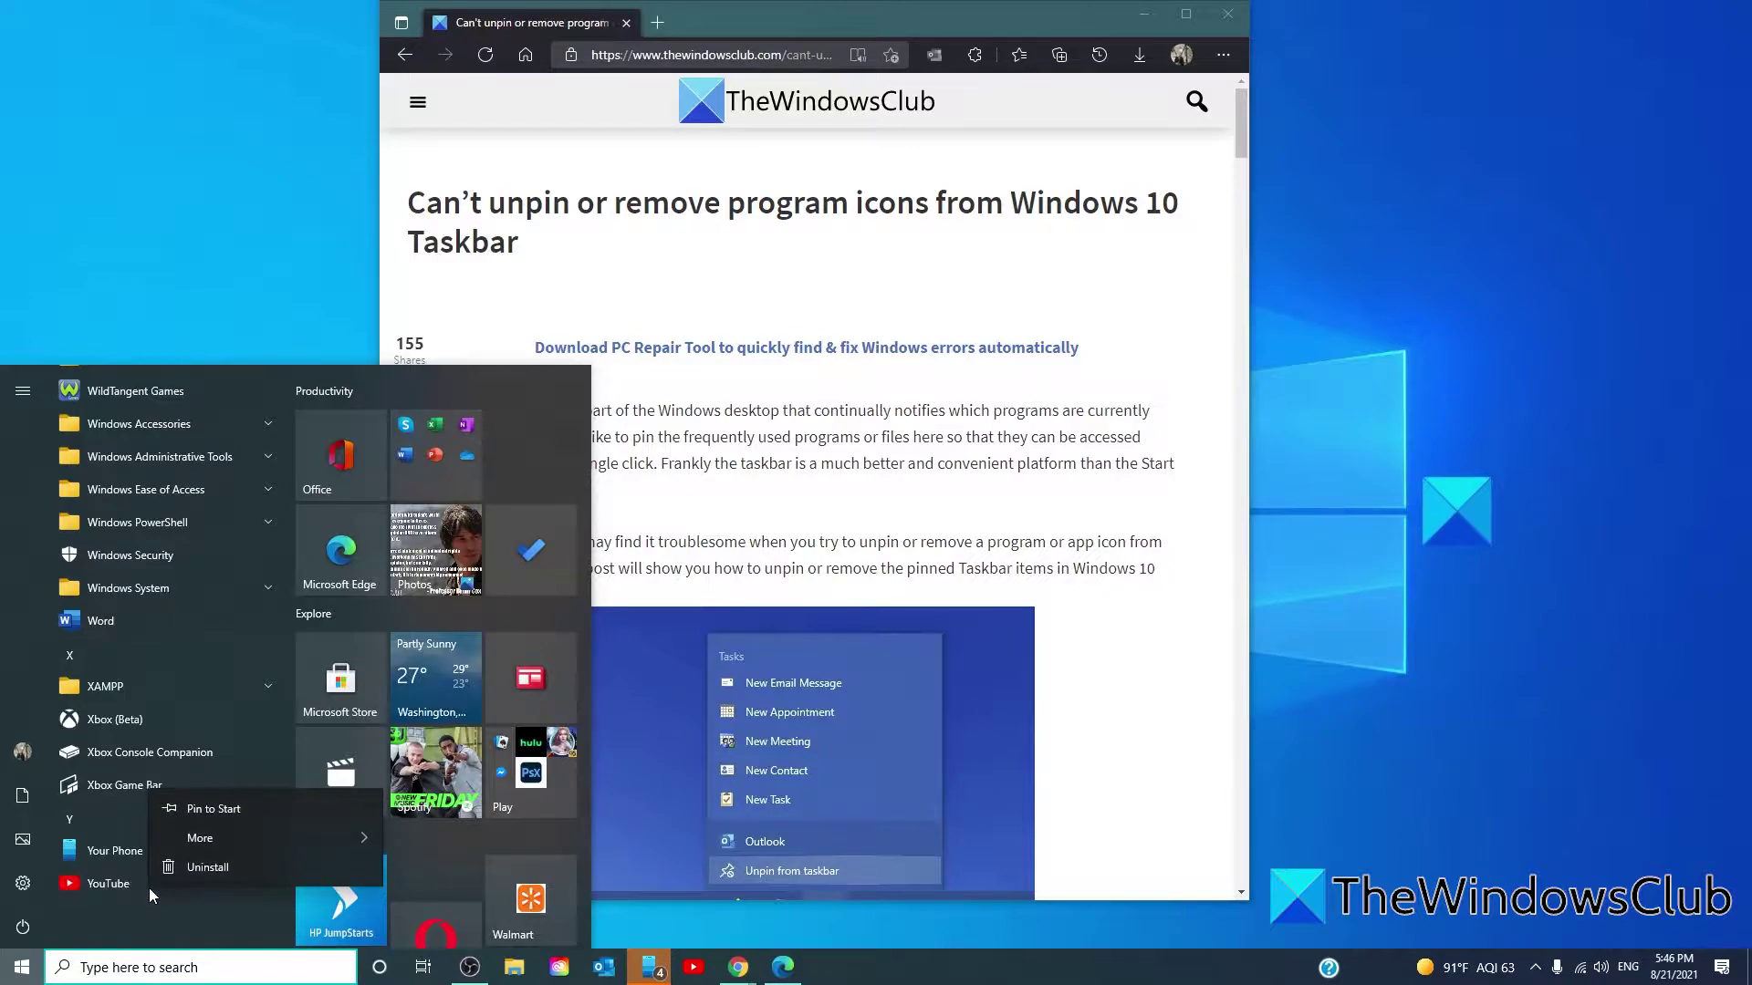
mouse_move(199, 838)
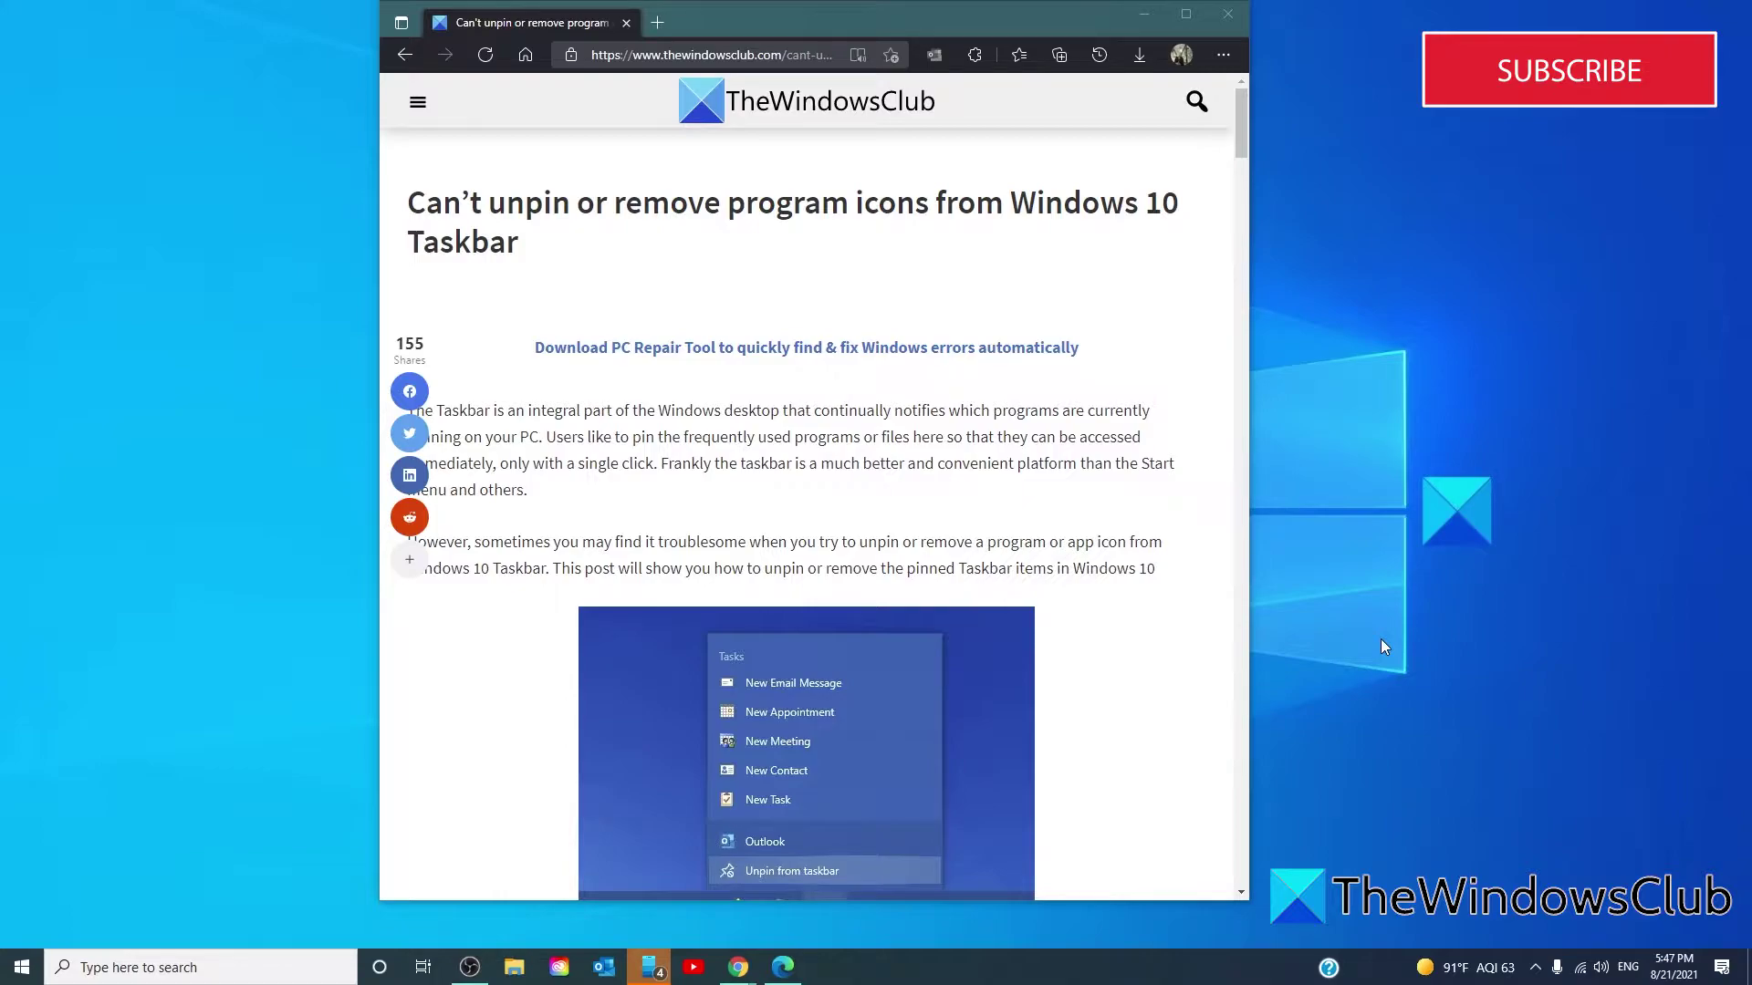
left_click(22, 967)
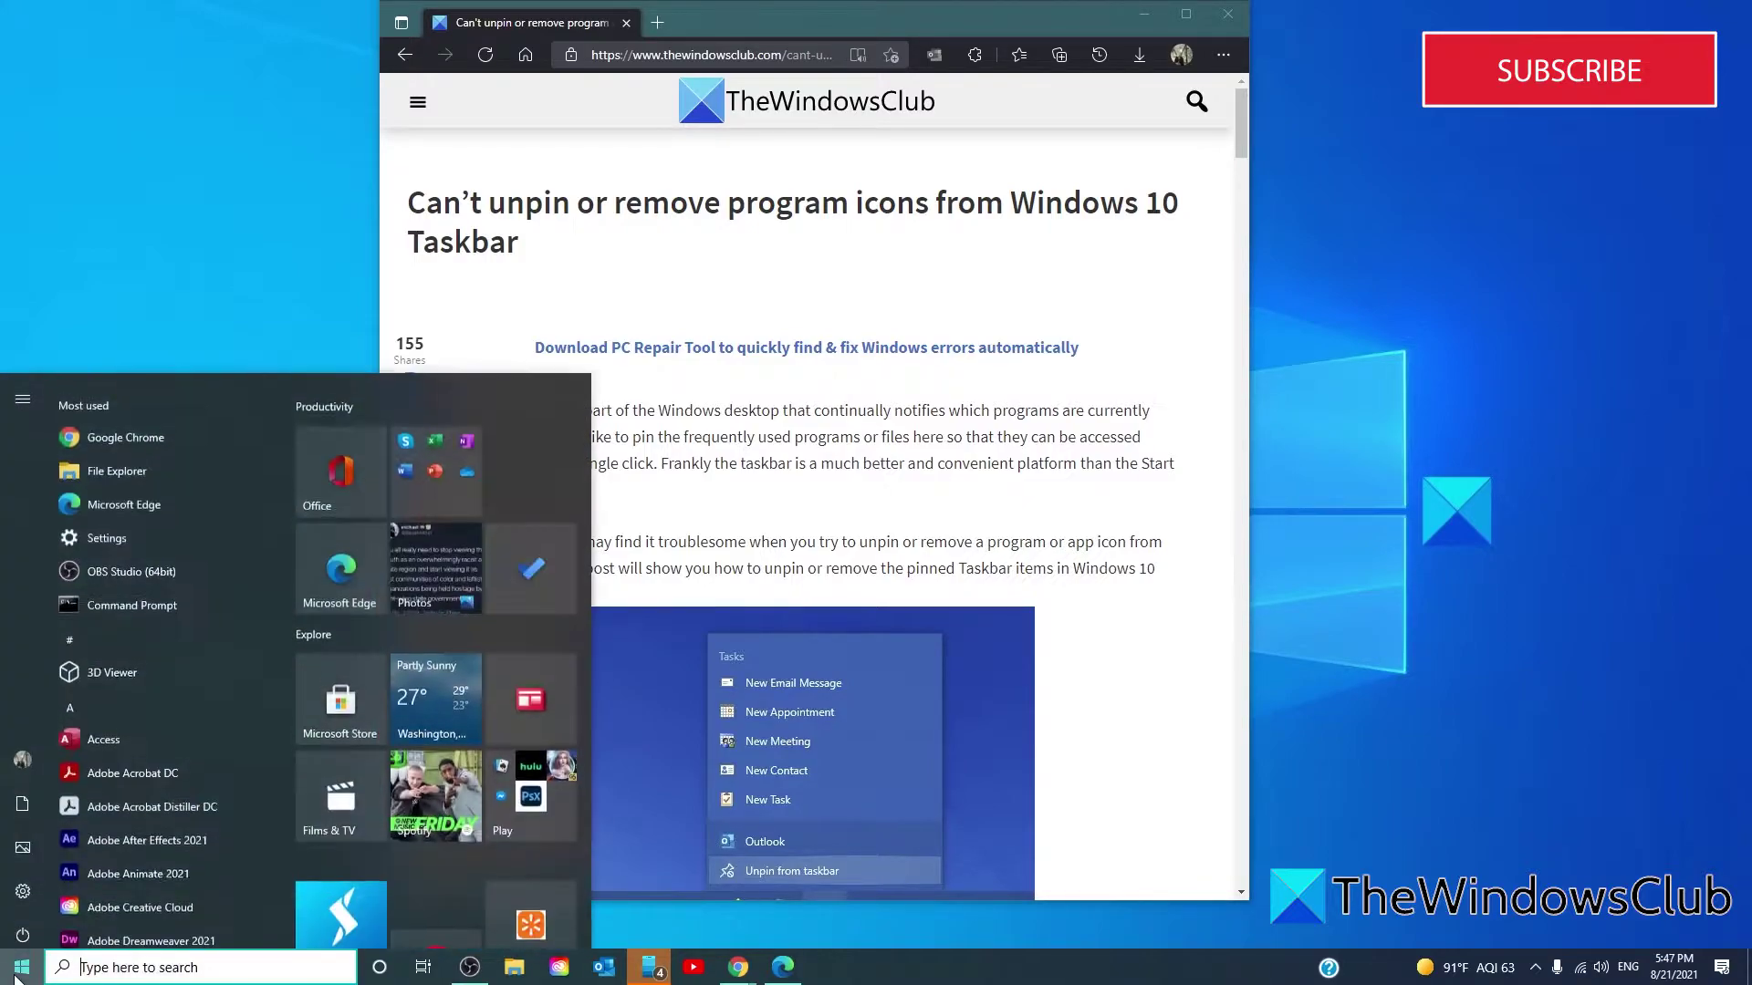
left_click(18, 886)
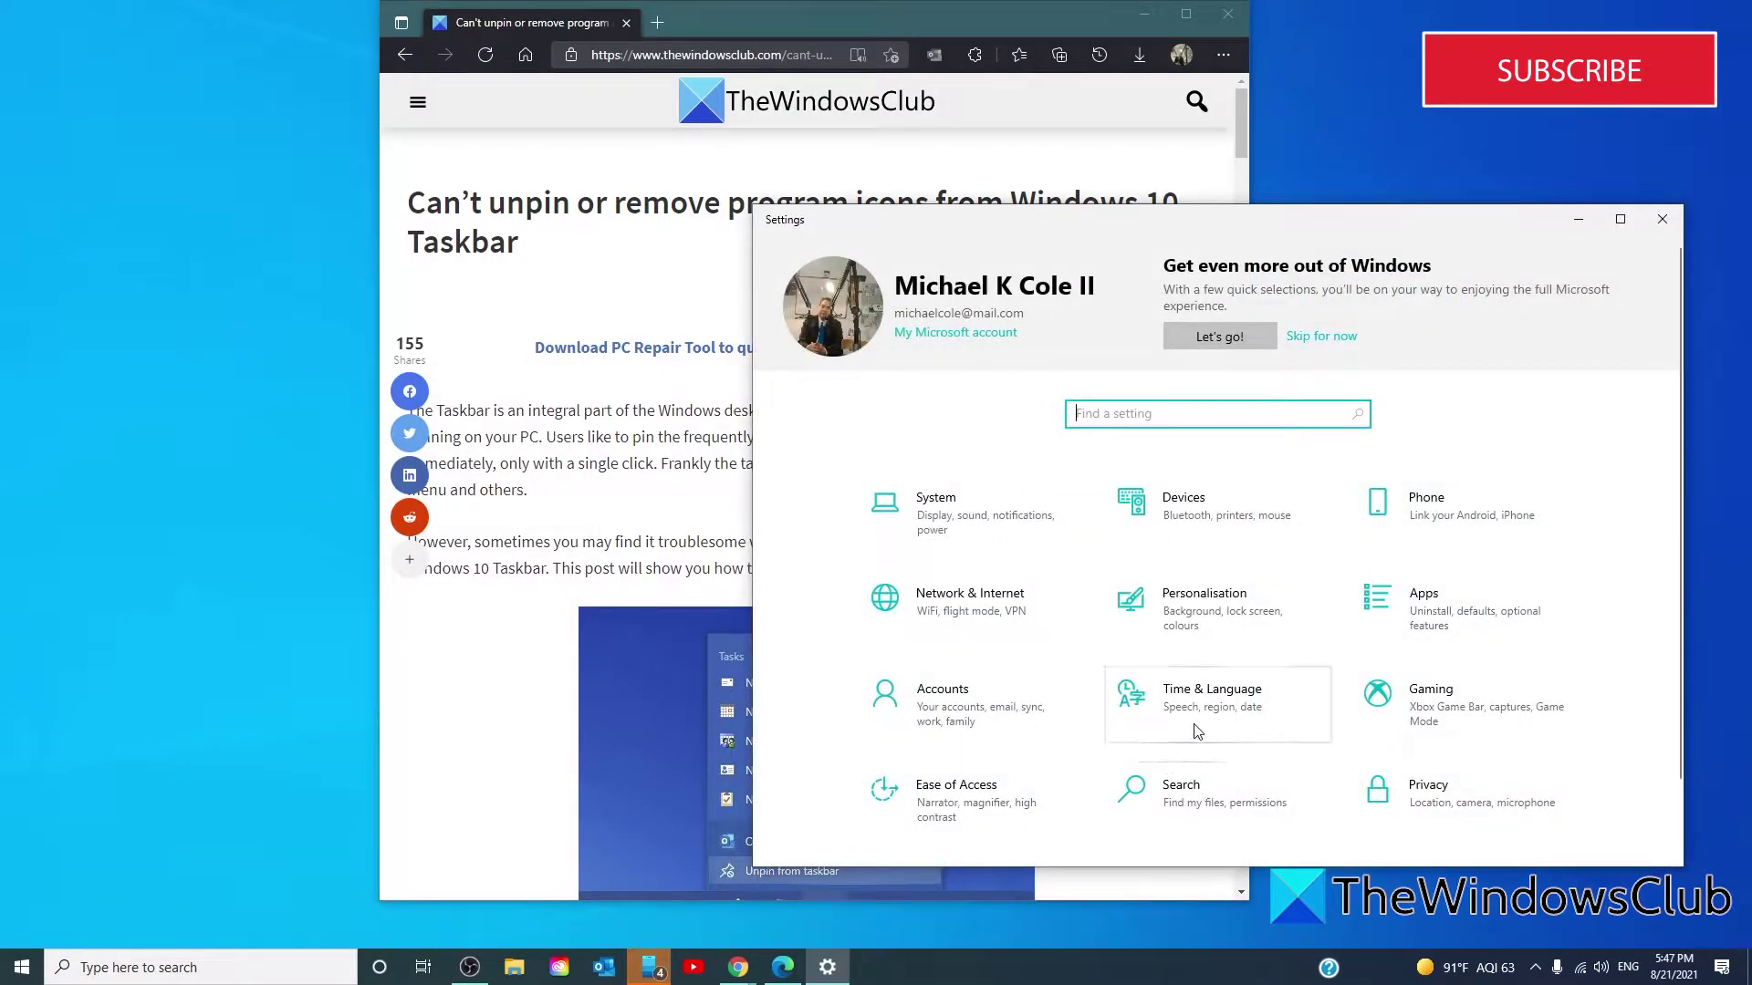
left_click(1429, 636)
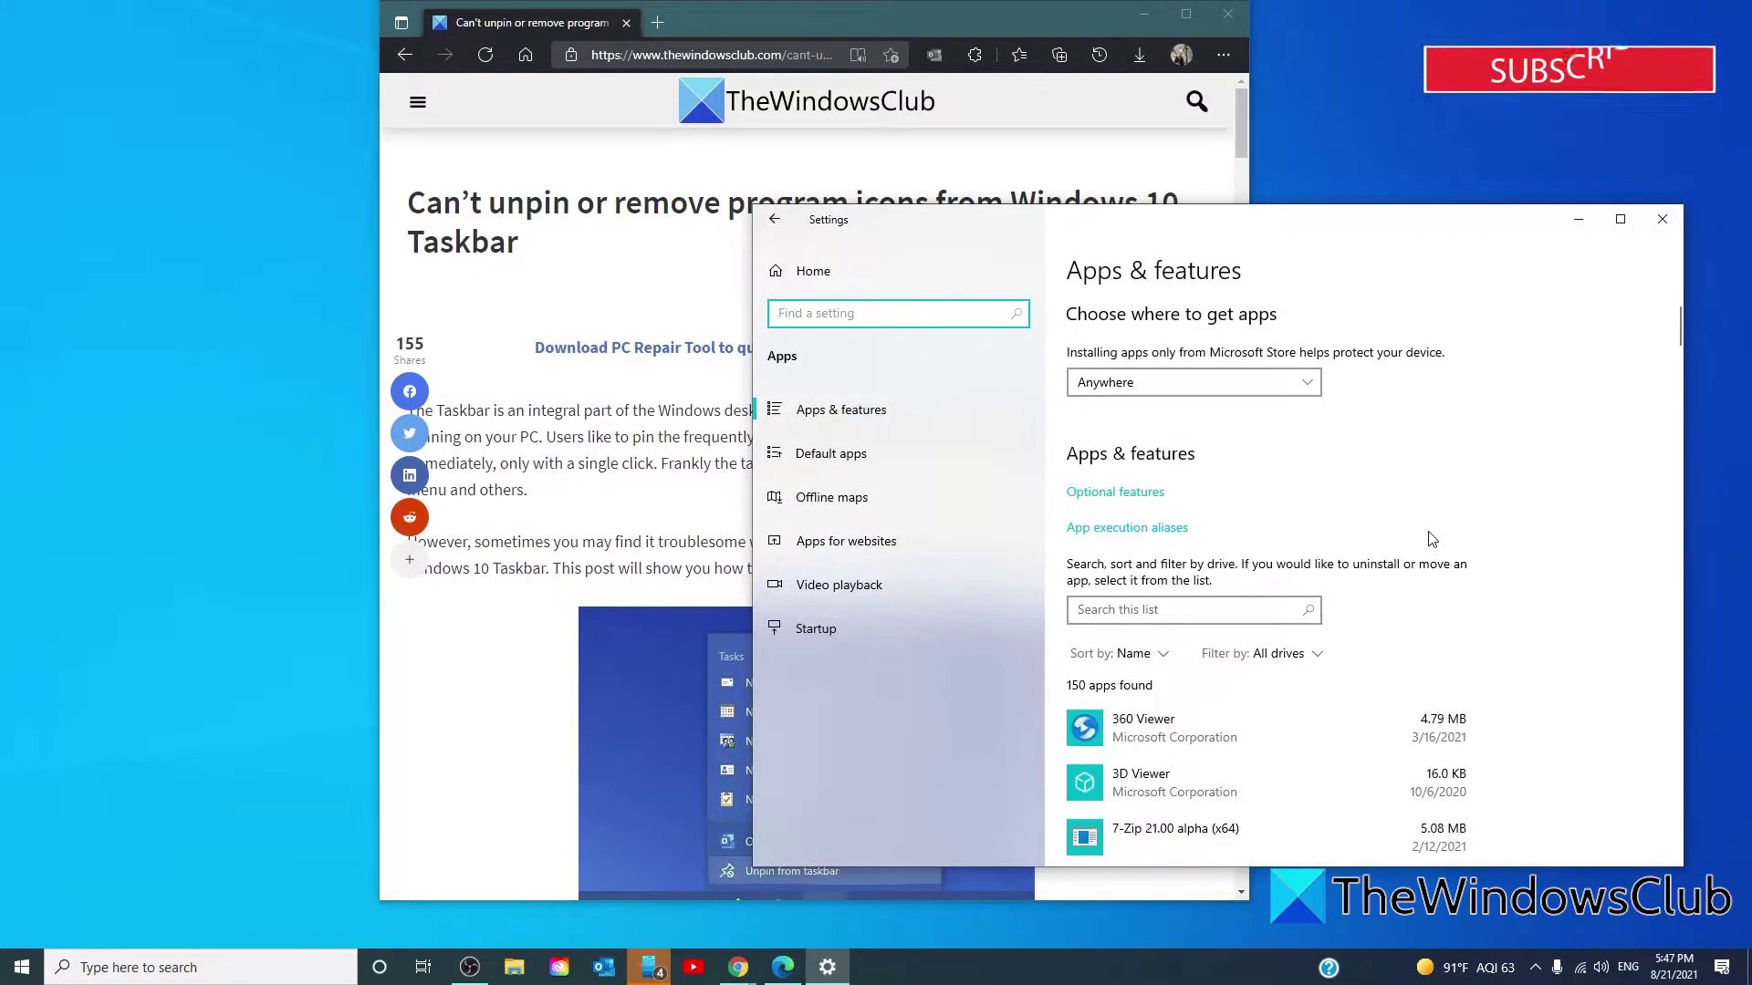
scroll(1432, 593, "down", 3)
scroll(1431, 538, "down", 15)
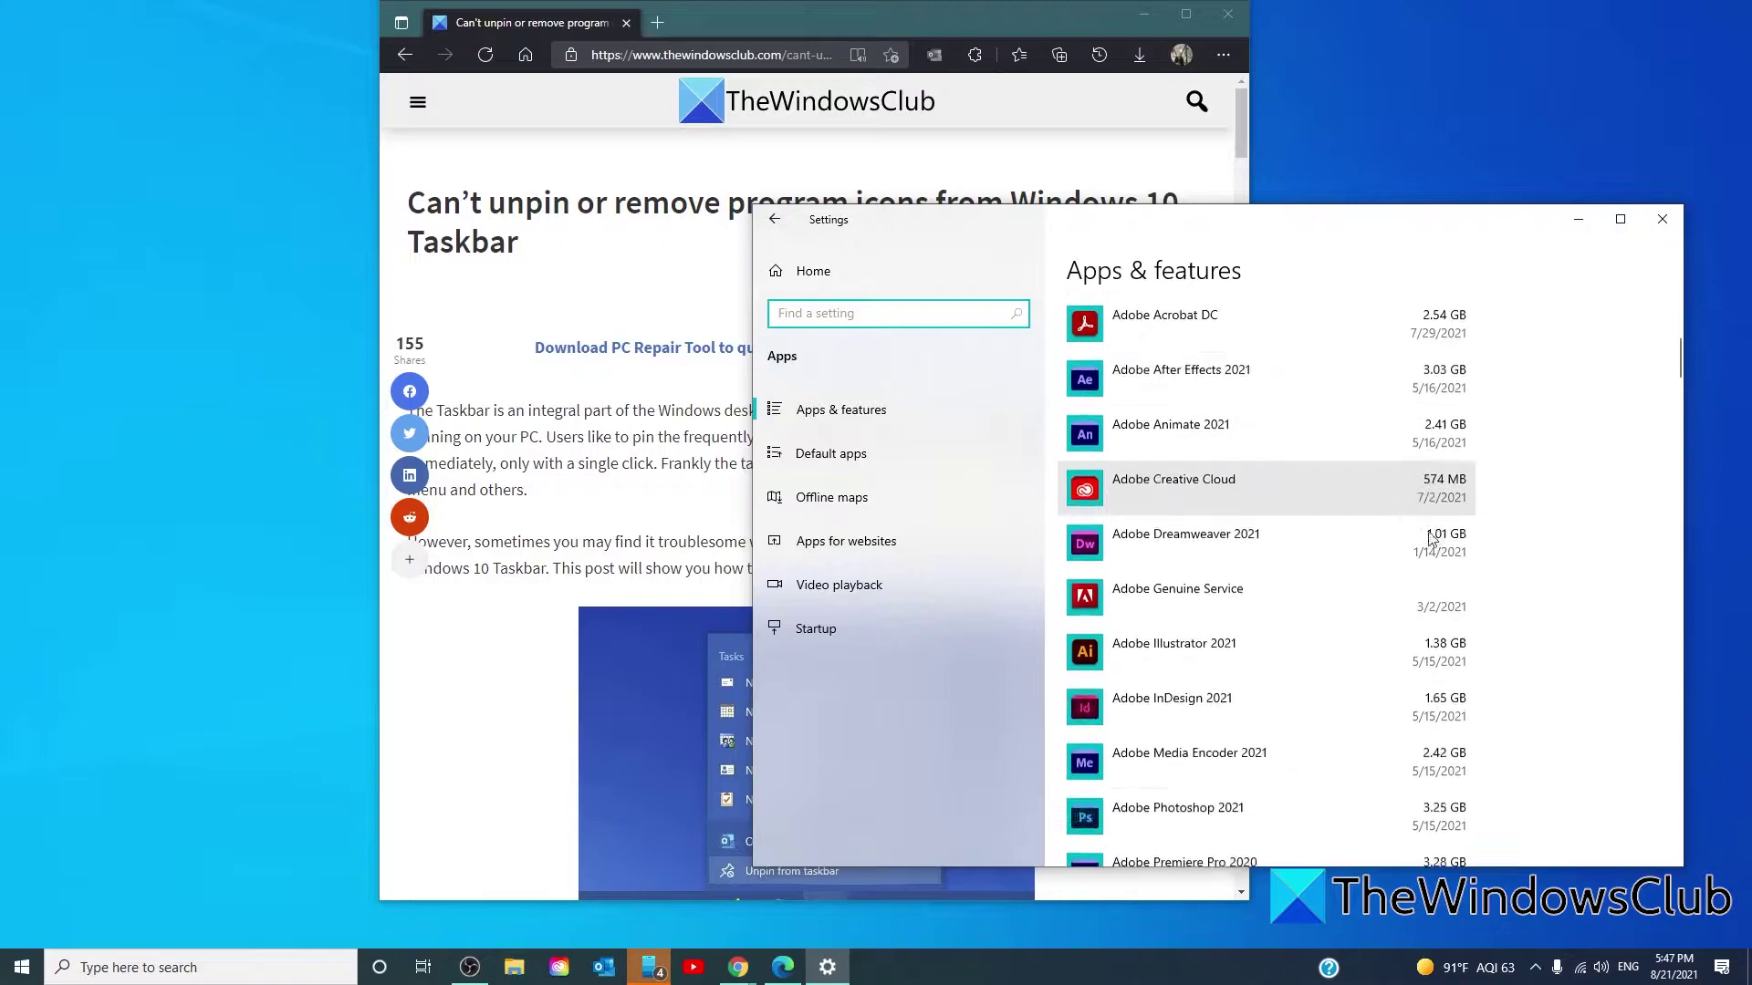
scroll(1431, 538, "down", 20)
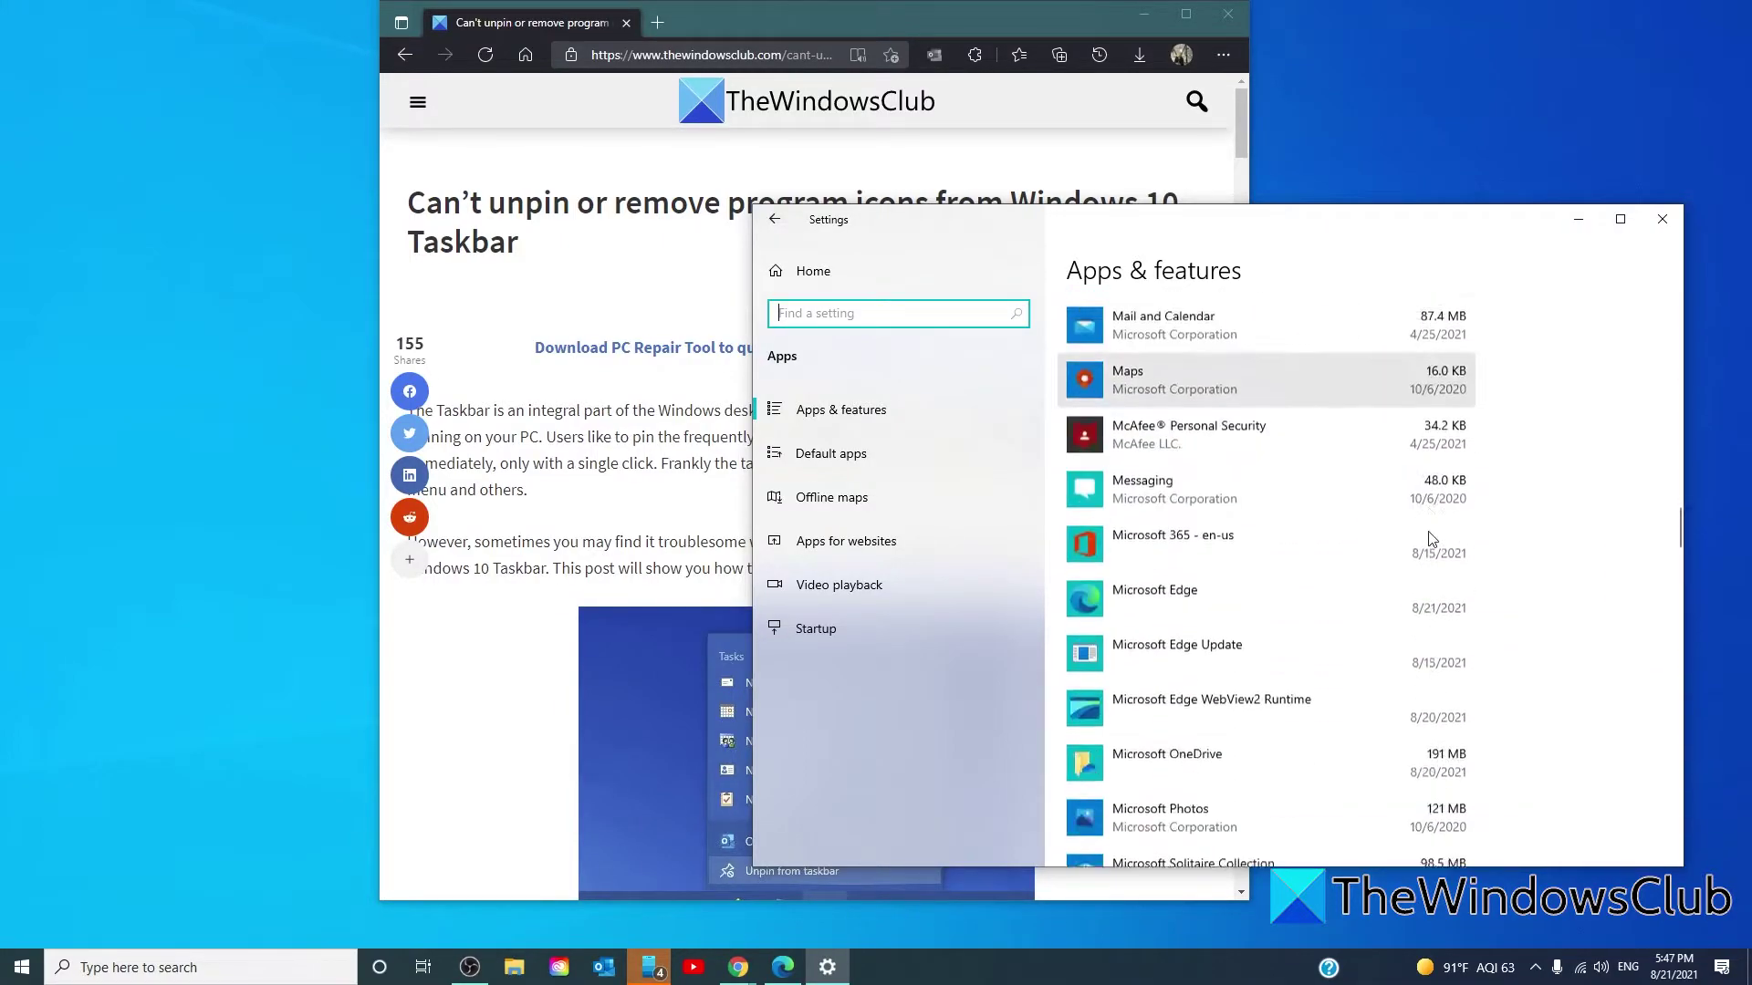
scroll(1431, 538, "down", 20)
left_click(1290, 552)
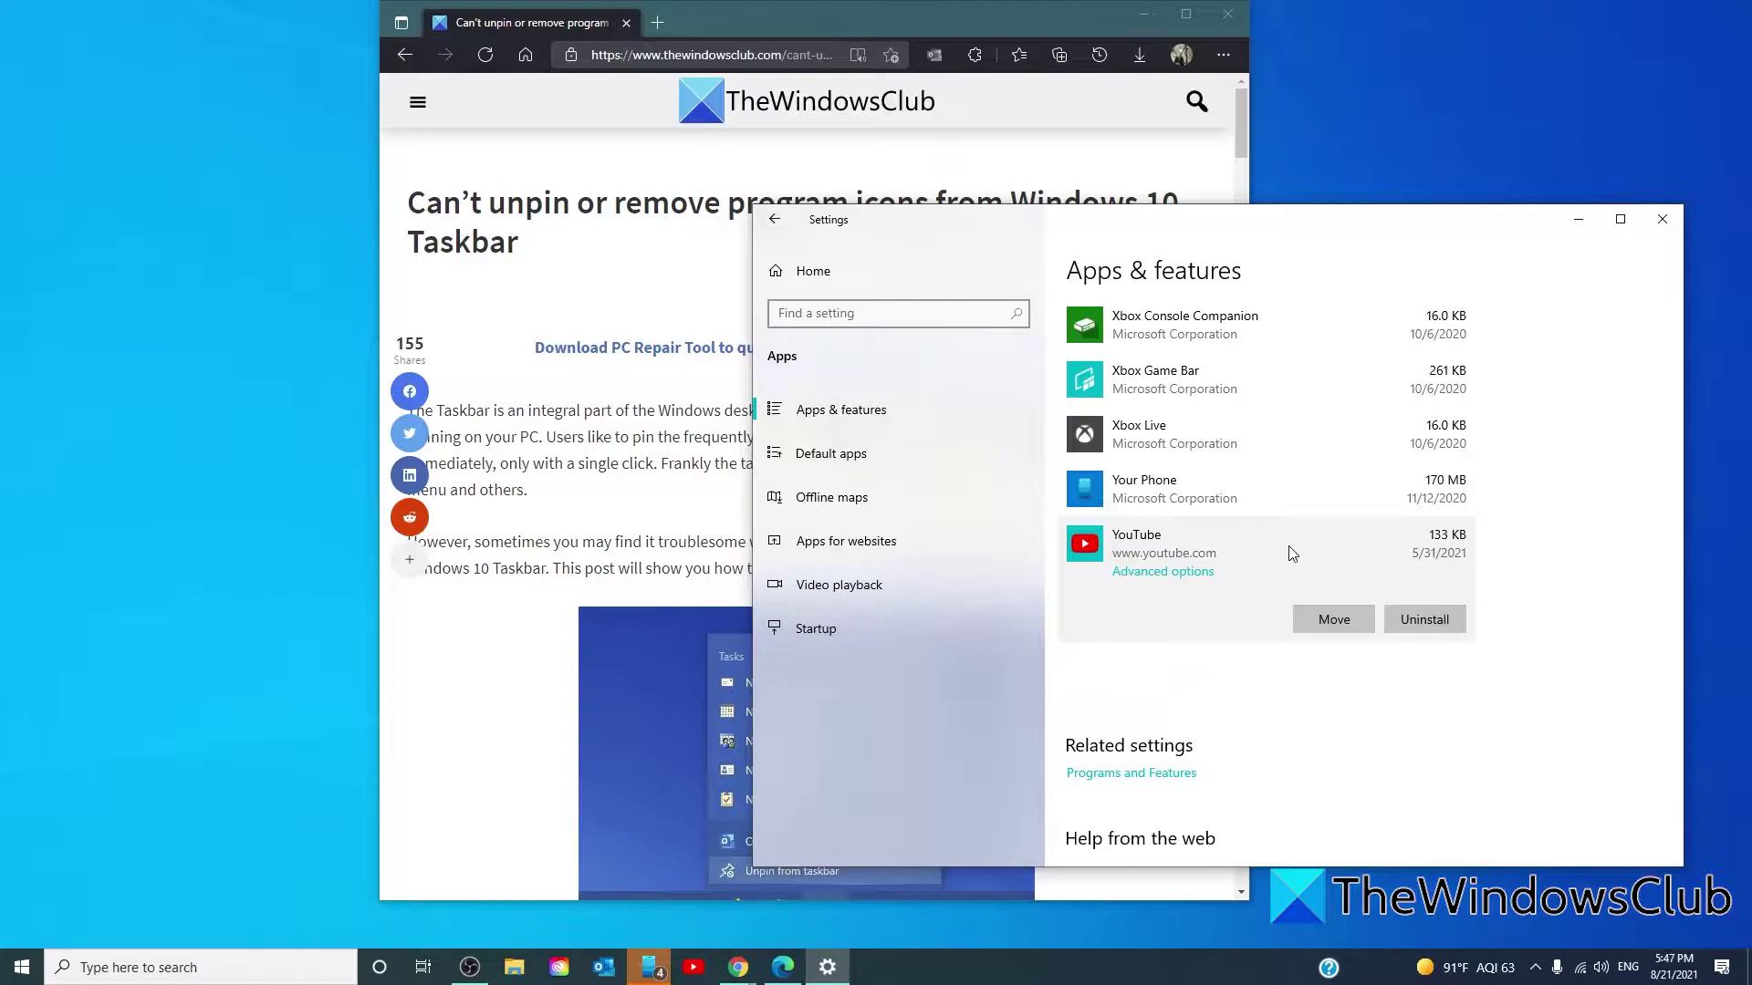
left_click(1662, 221)
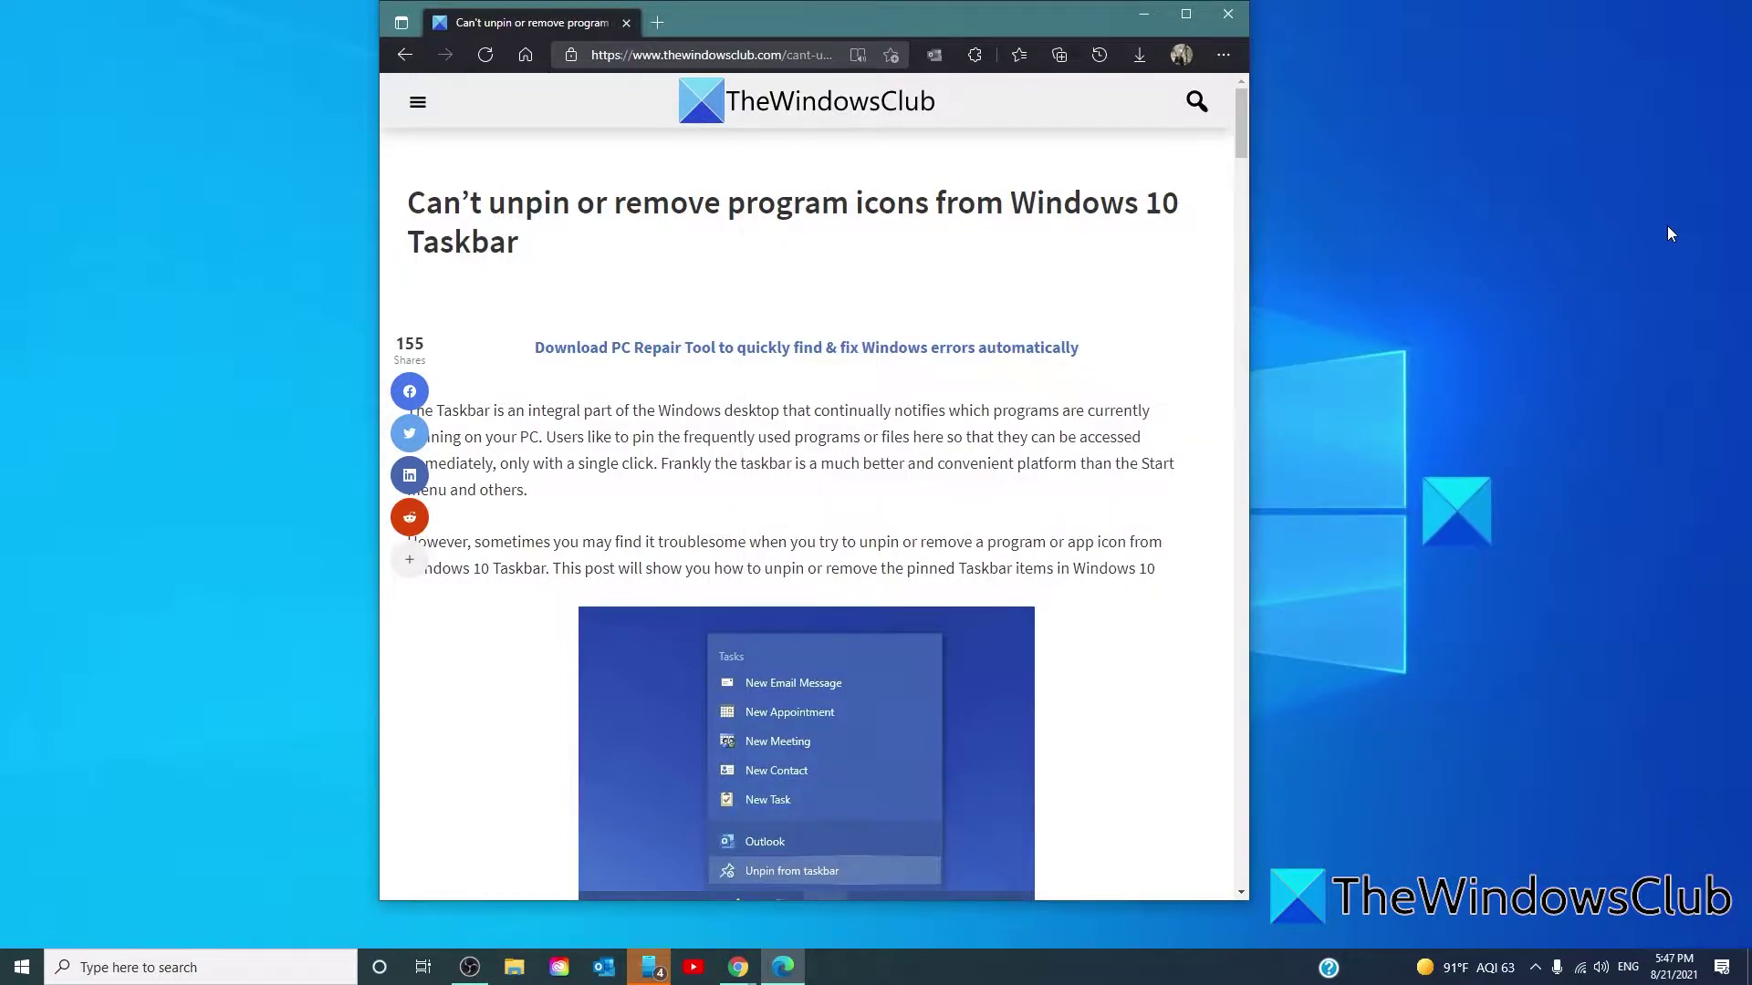
Launch the broken pinned YouTube taskbar shortcut and accept deleting it when warned
left_click(688, 975)
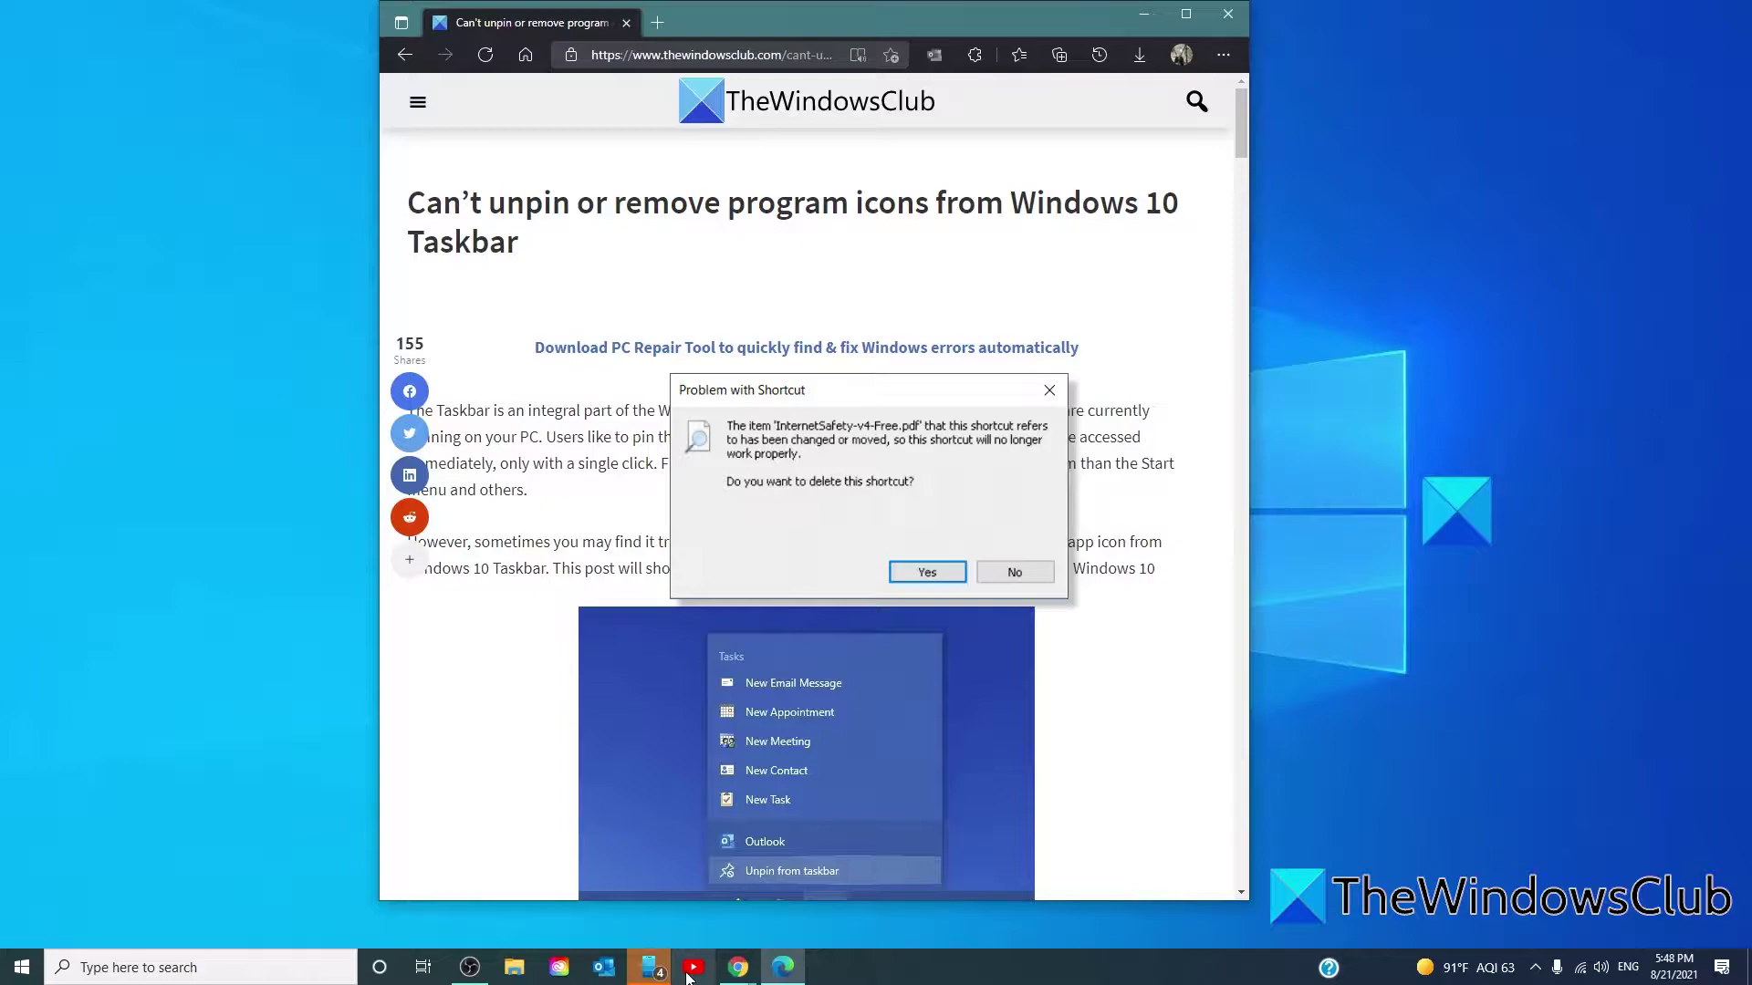
key("Escape")
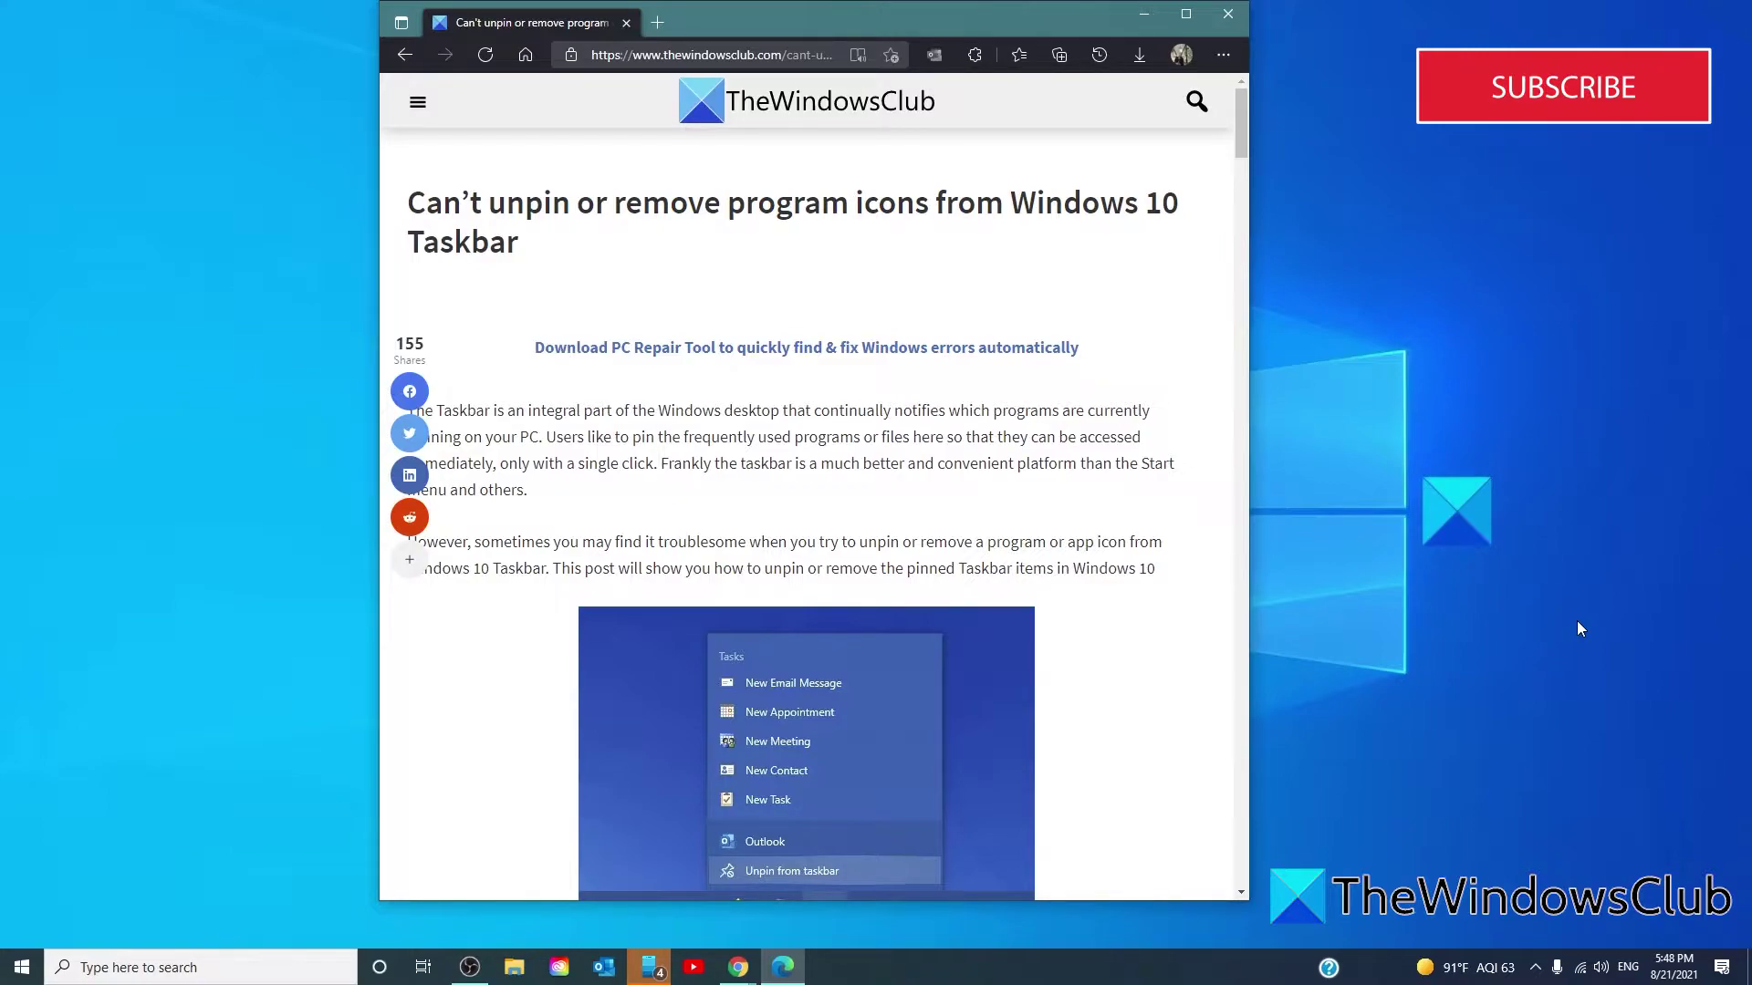
In Run, enter the path %appdata%\microsoft\internet explorer\quick launch\user pinned\taskbar
key("super+r")
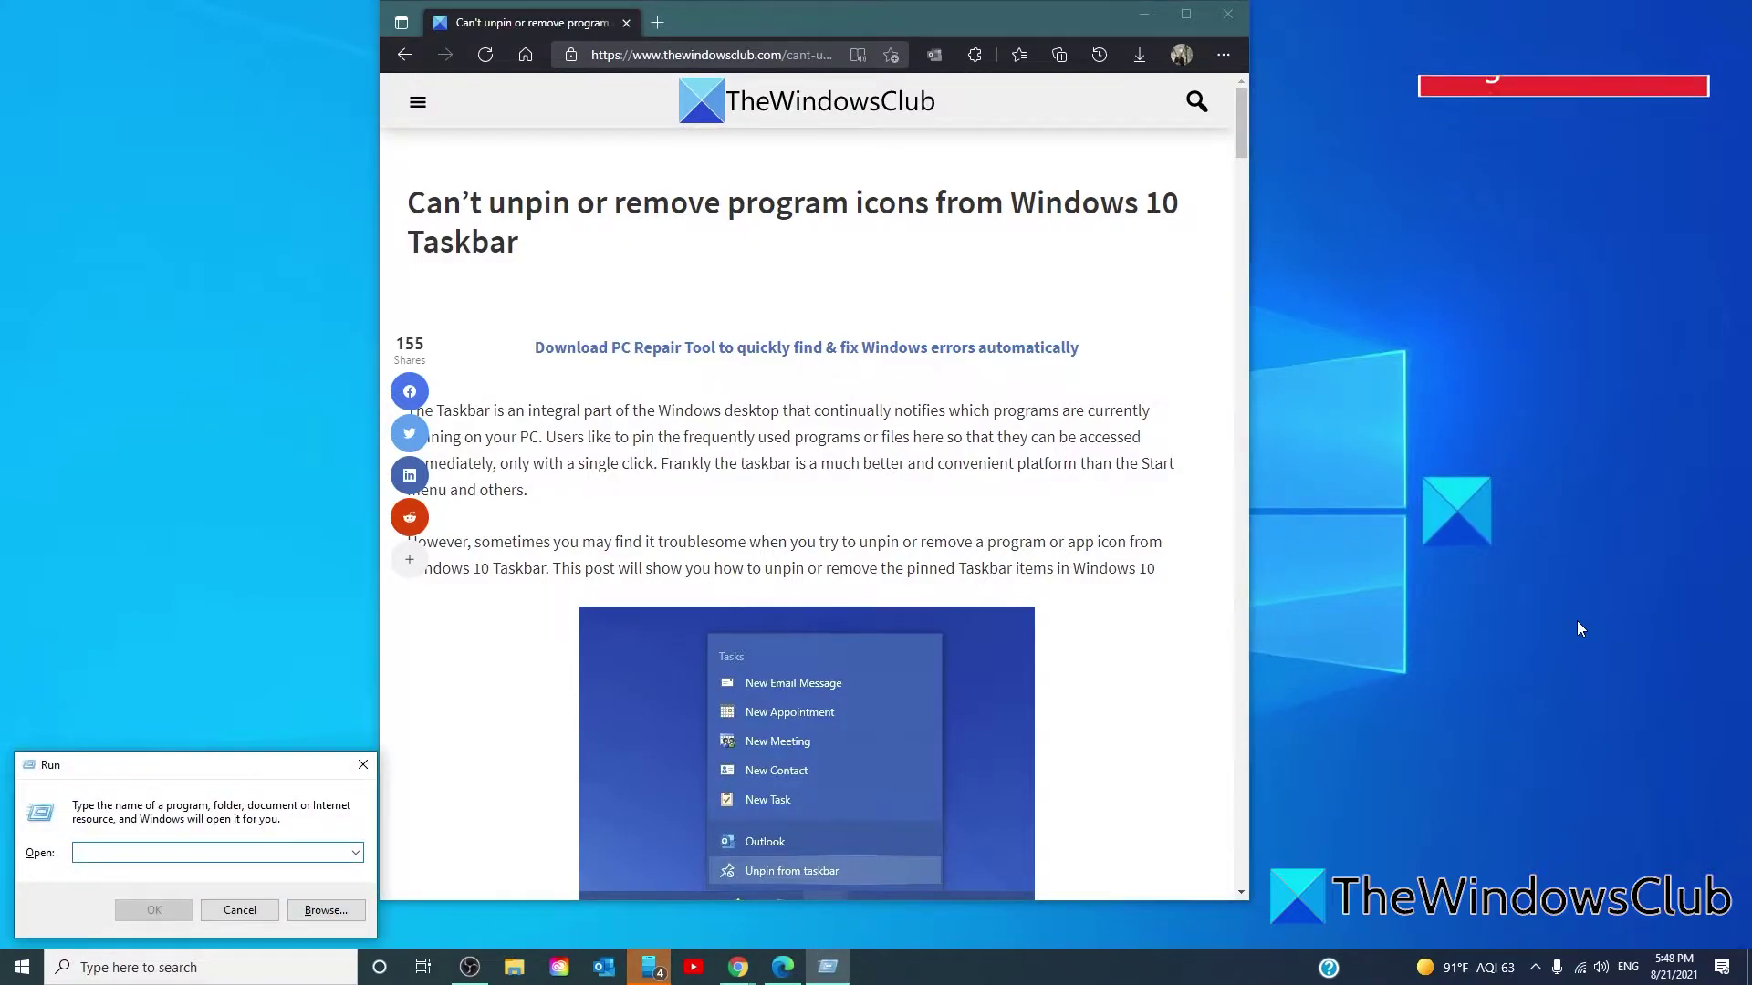
type("%")
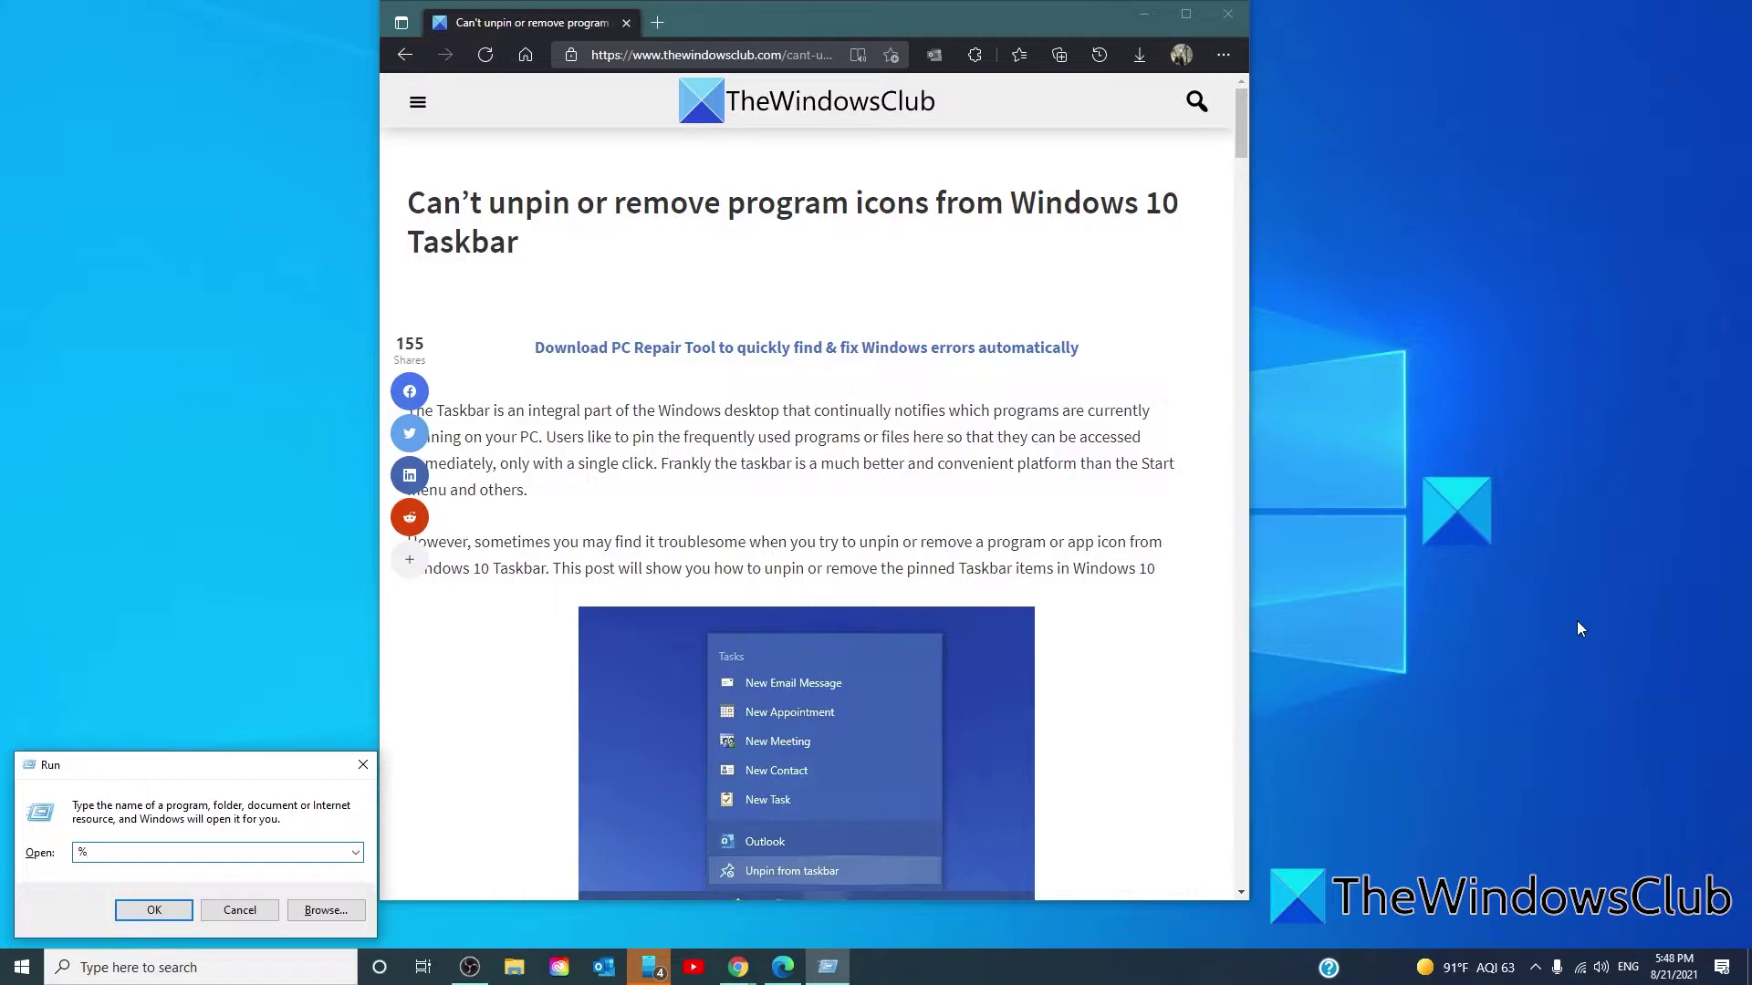
type("appdata%\\")
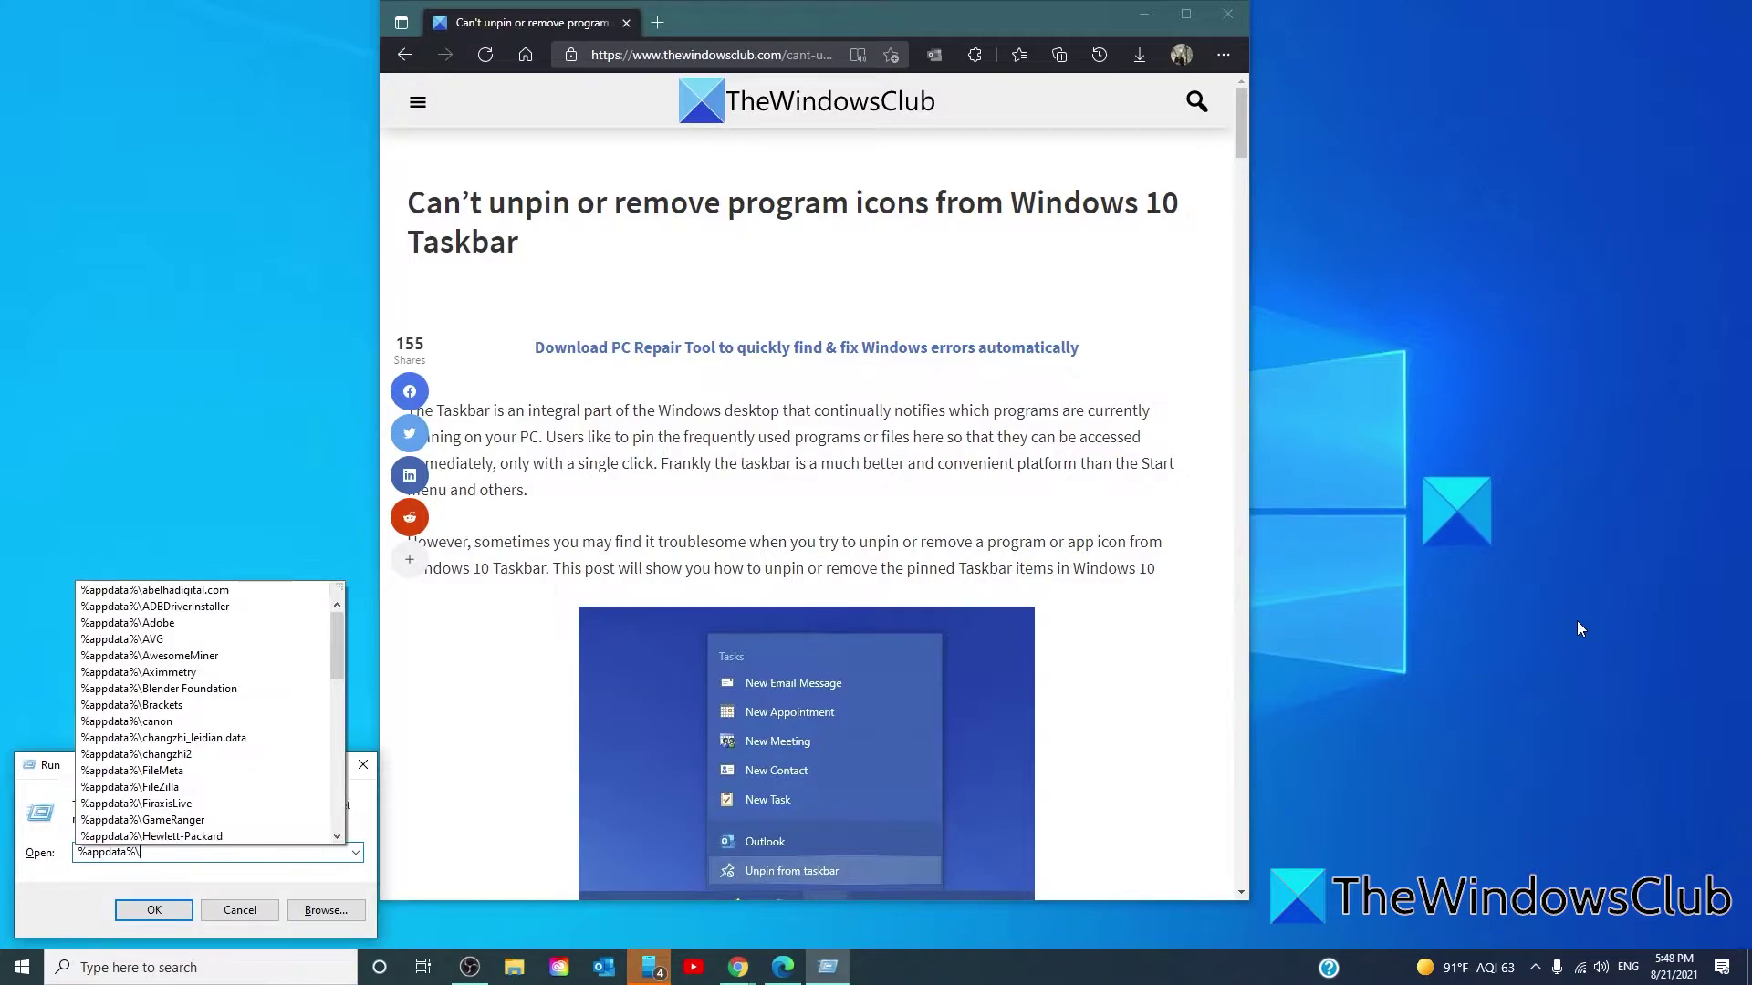
type("micro")
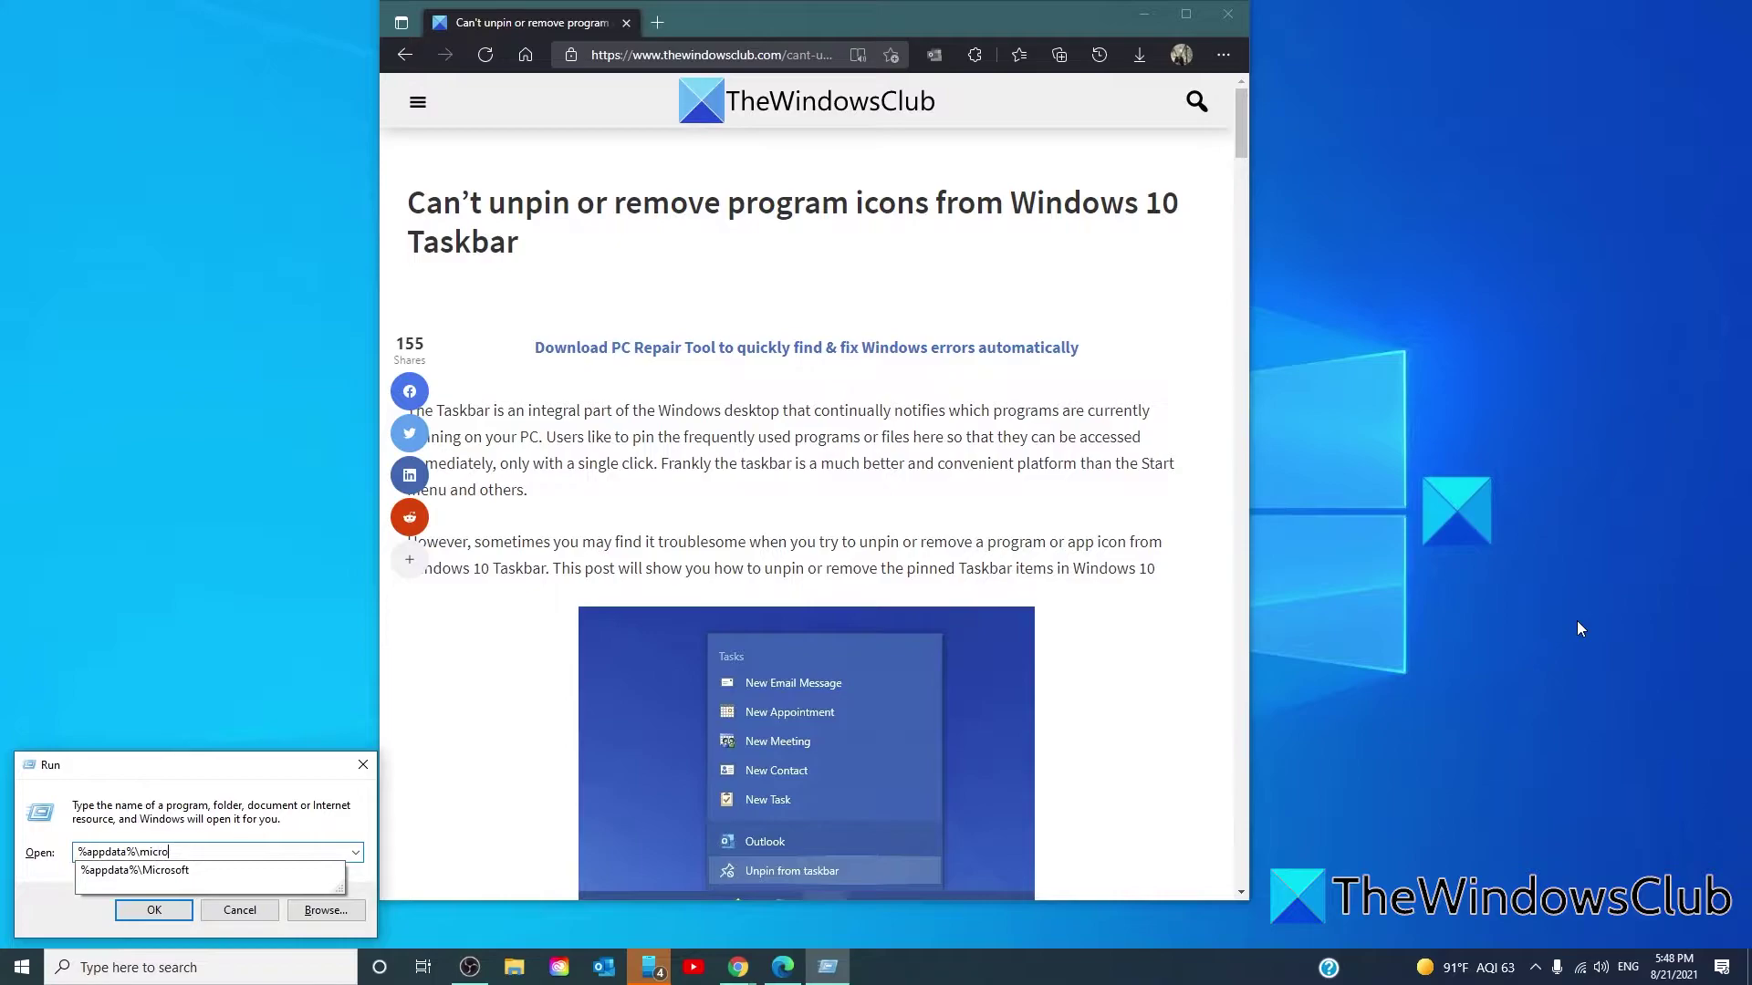
type("soft")
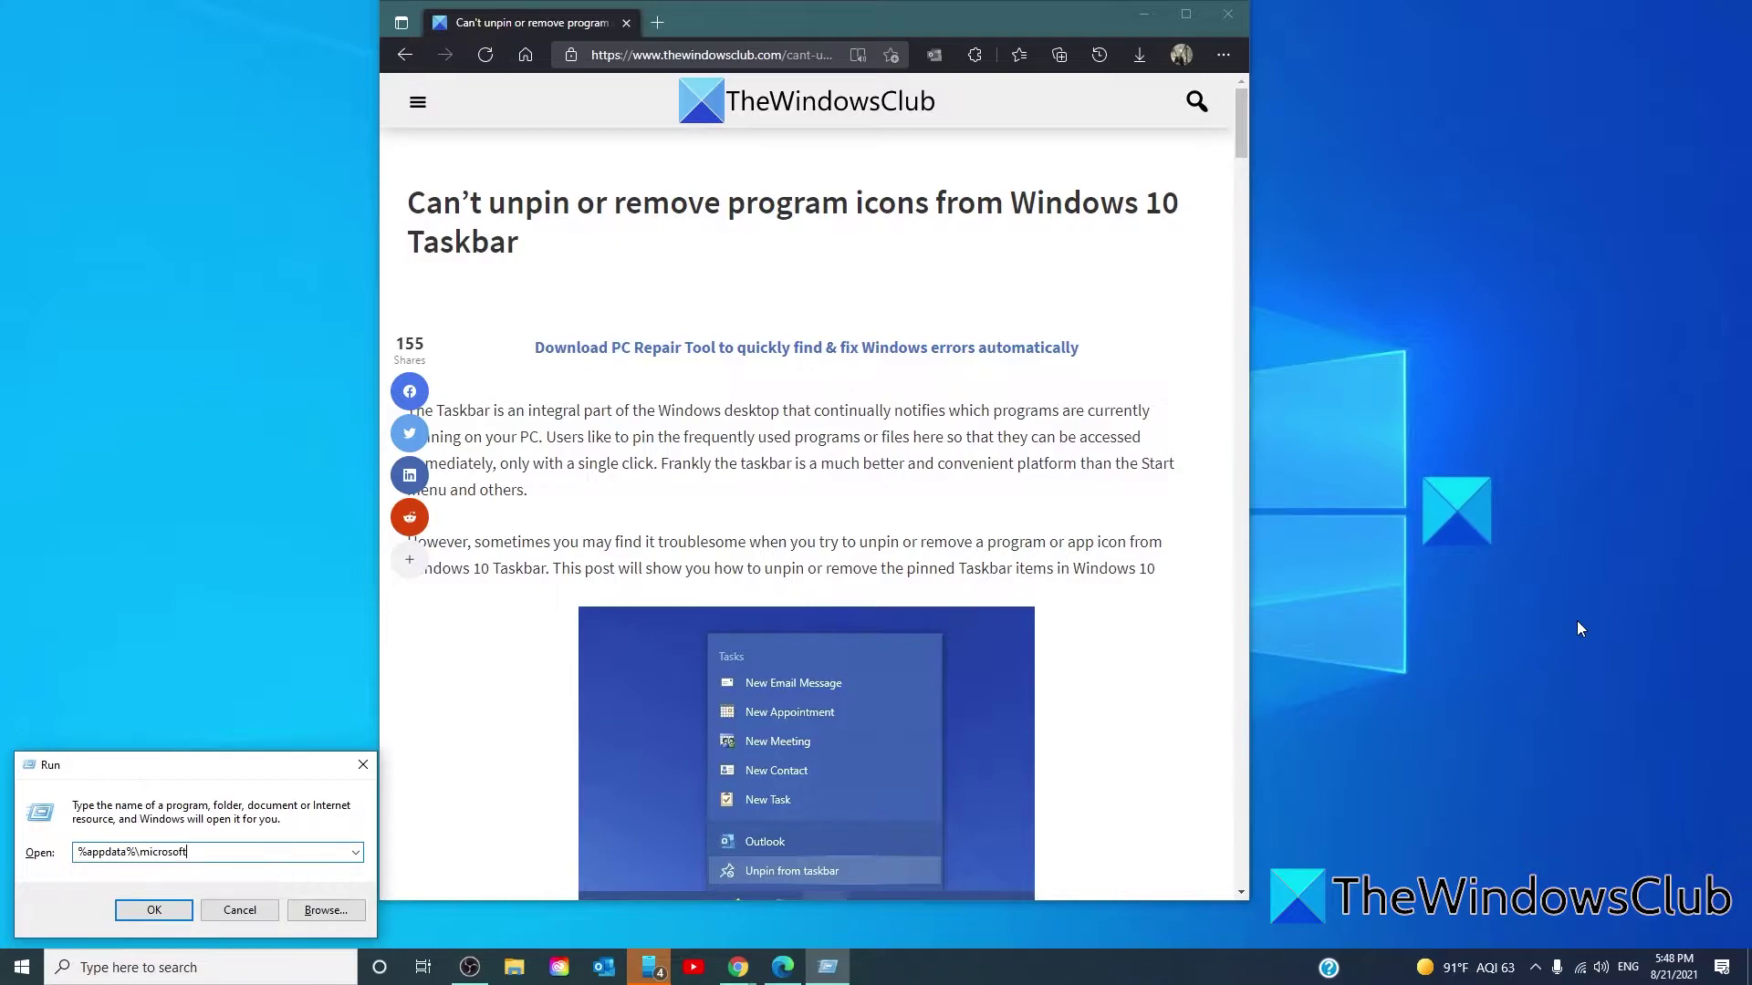
type("\\")
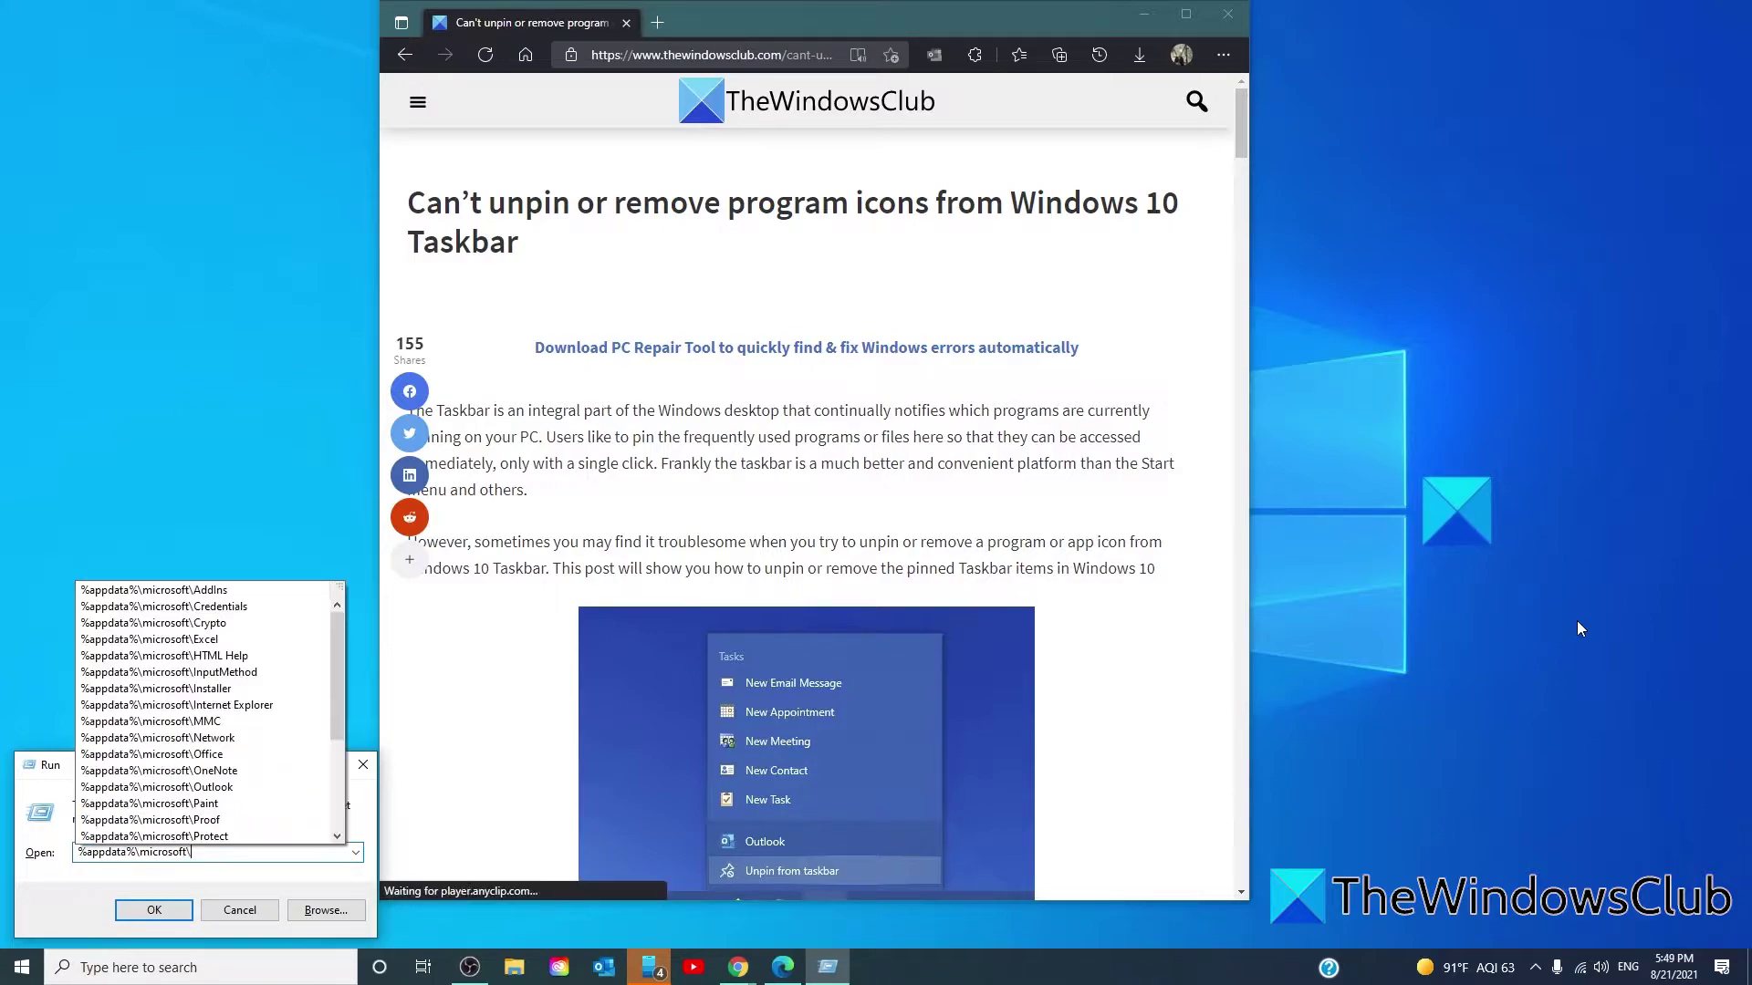
type("in")
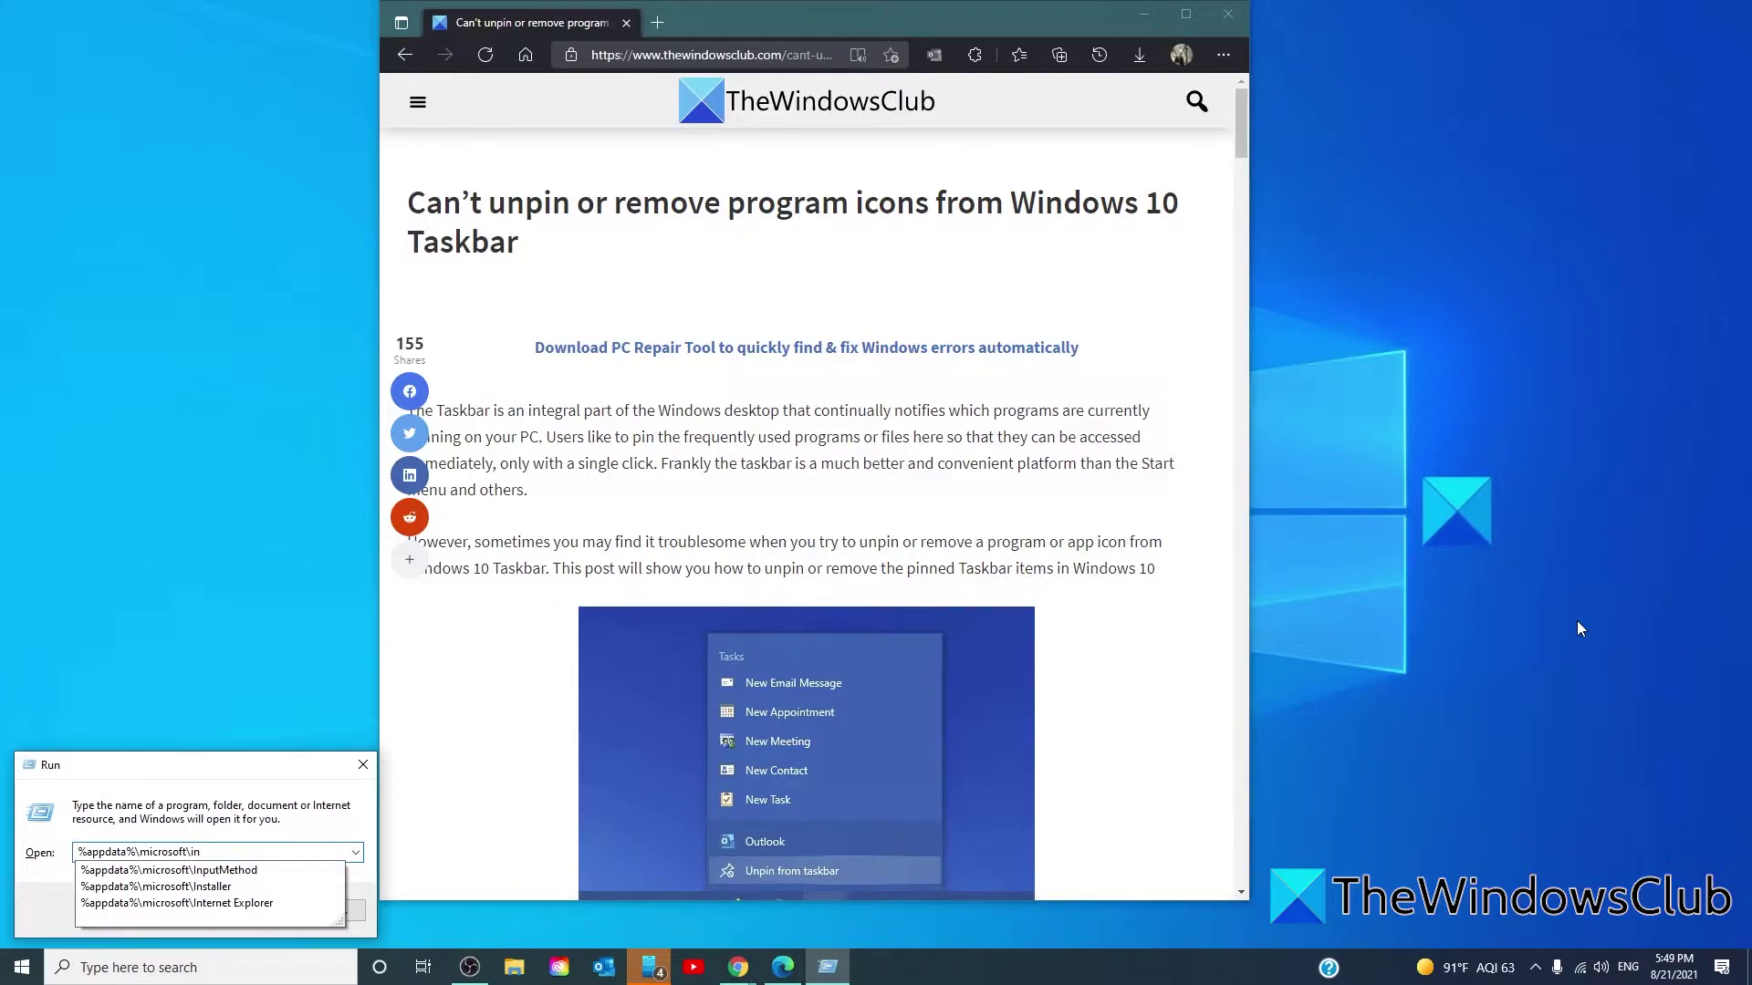
type("terne")
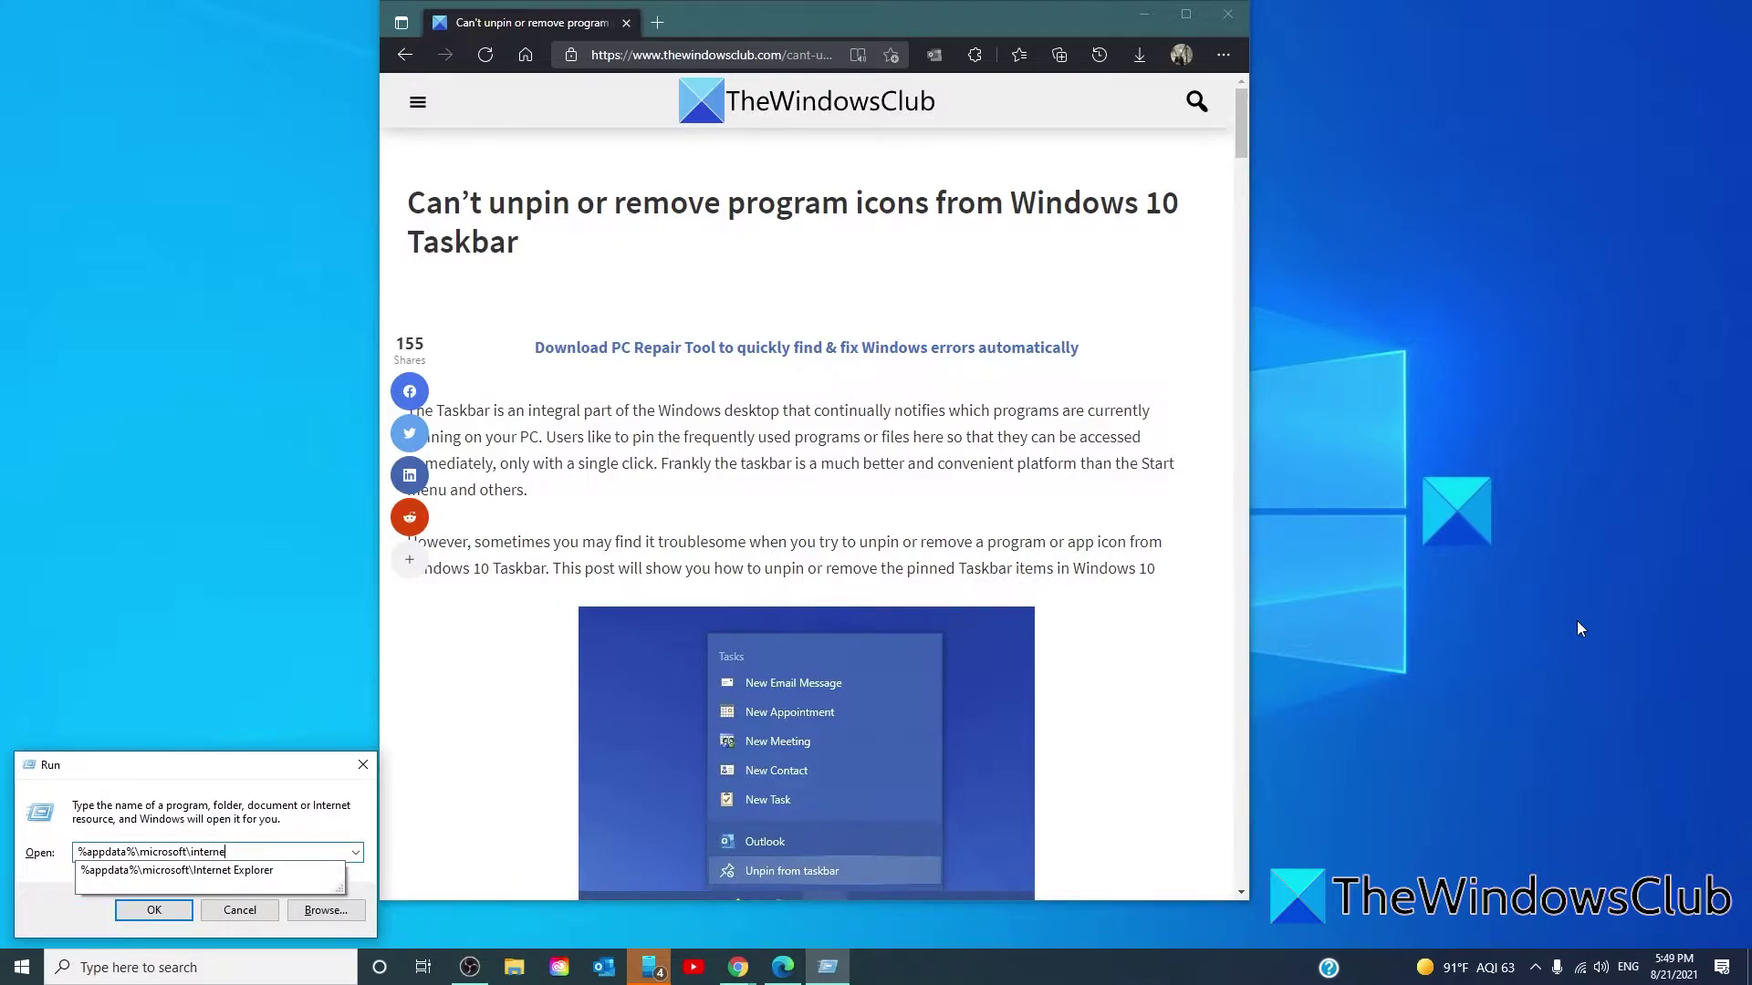
type("t explorer")
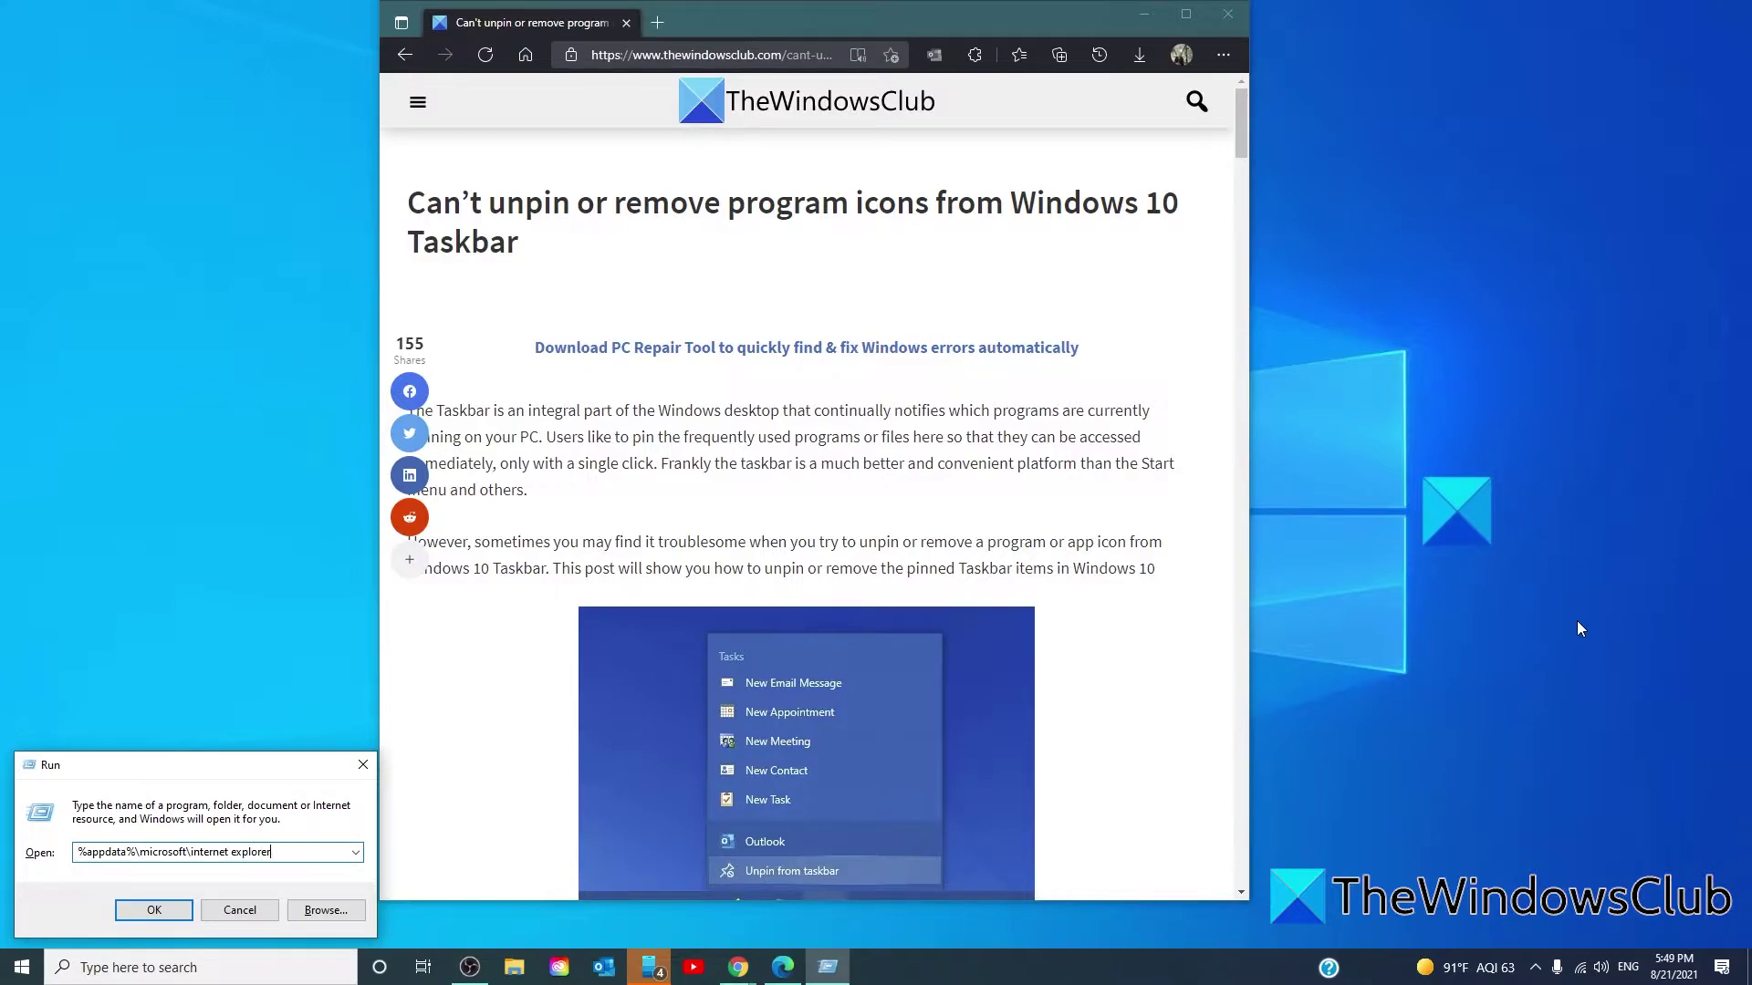
type("\\")
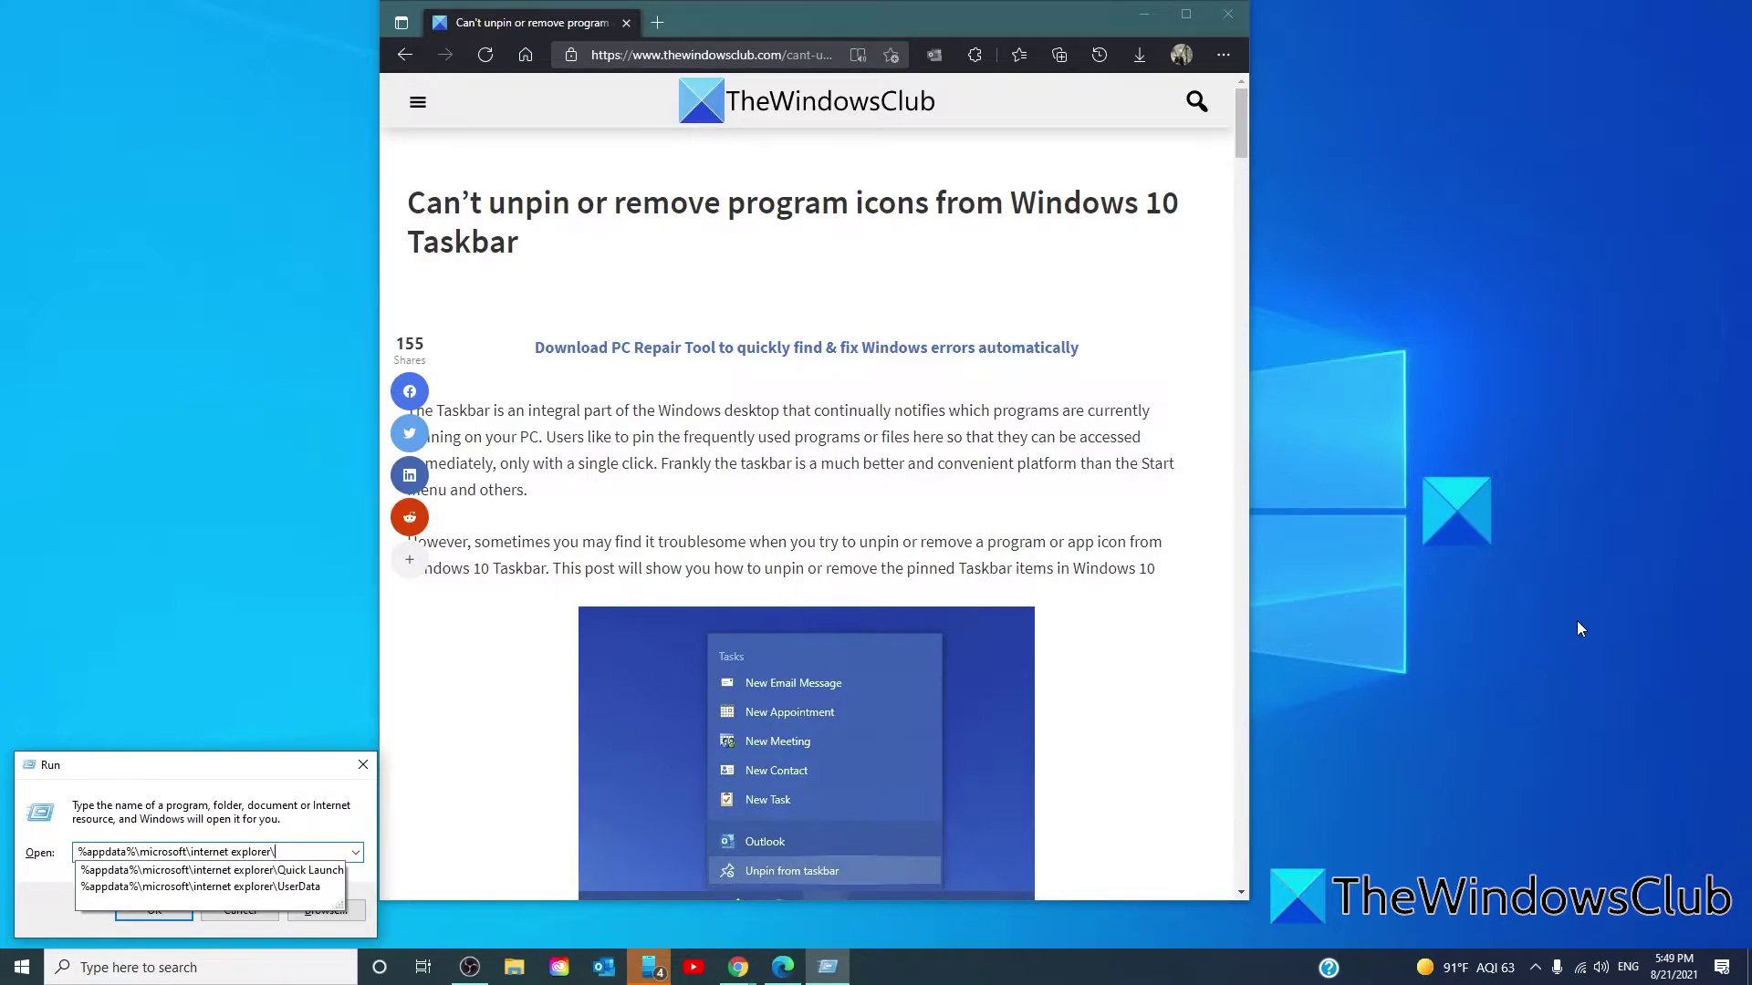
type("quick")
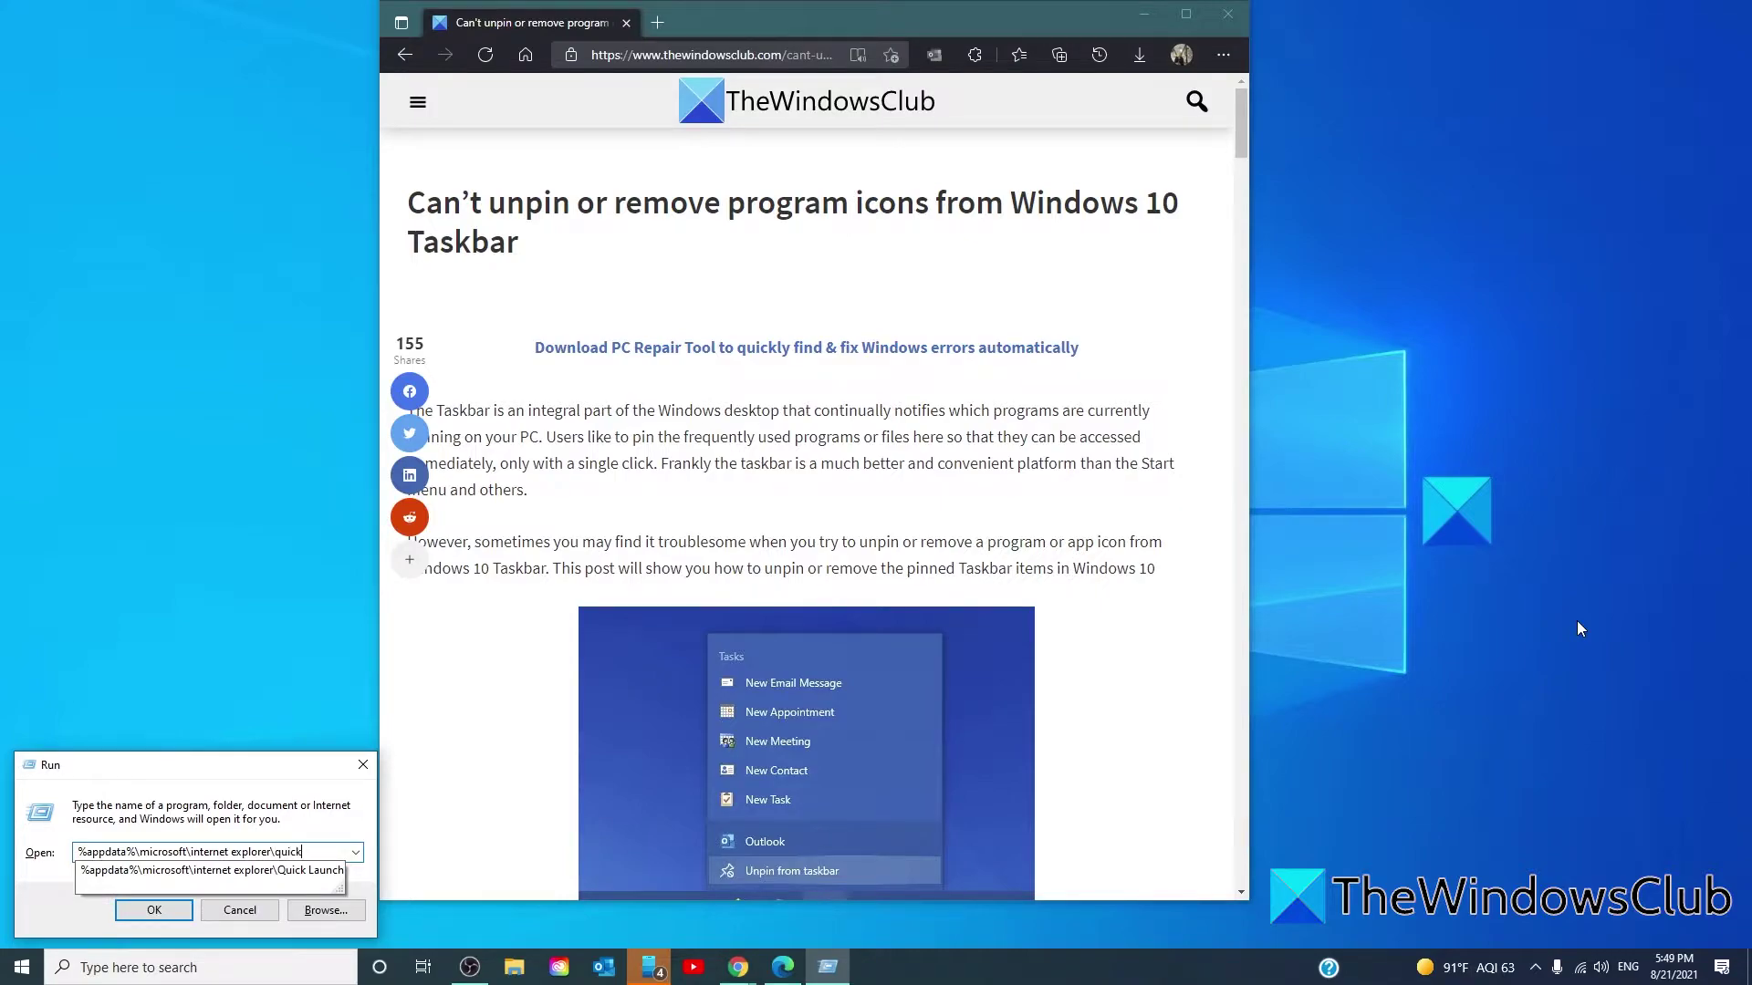
type(" launch")
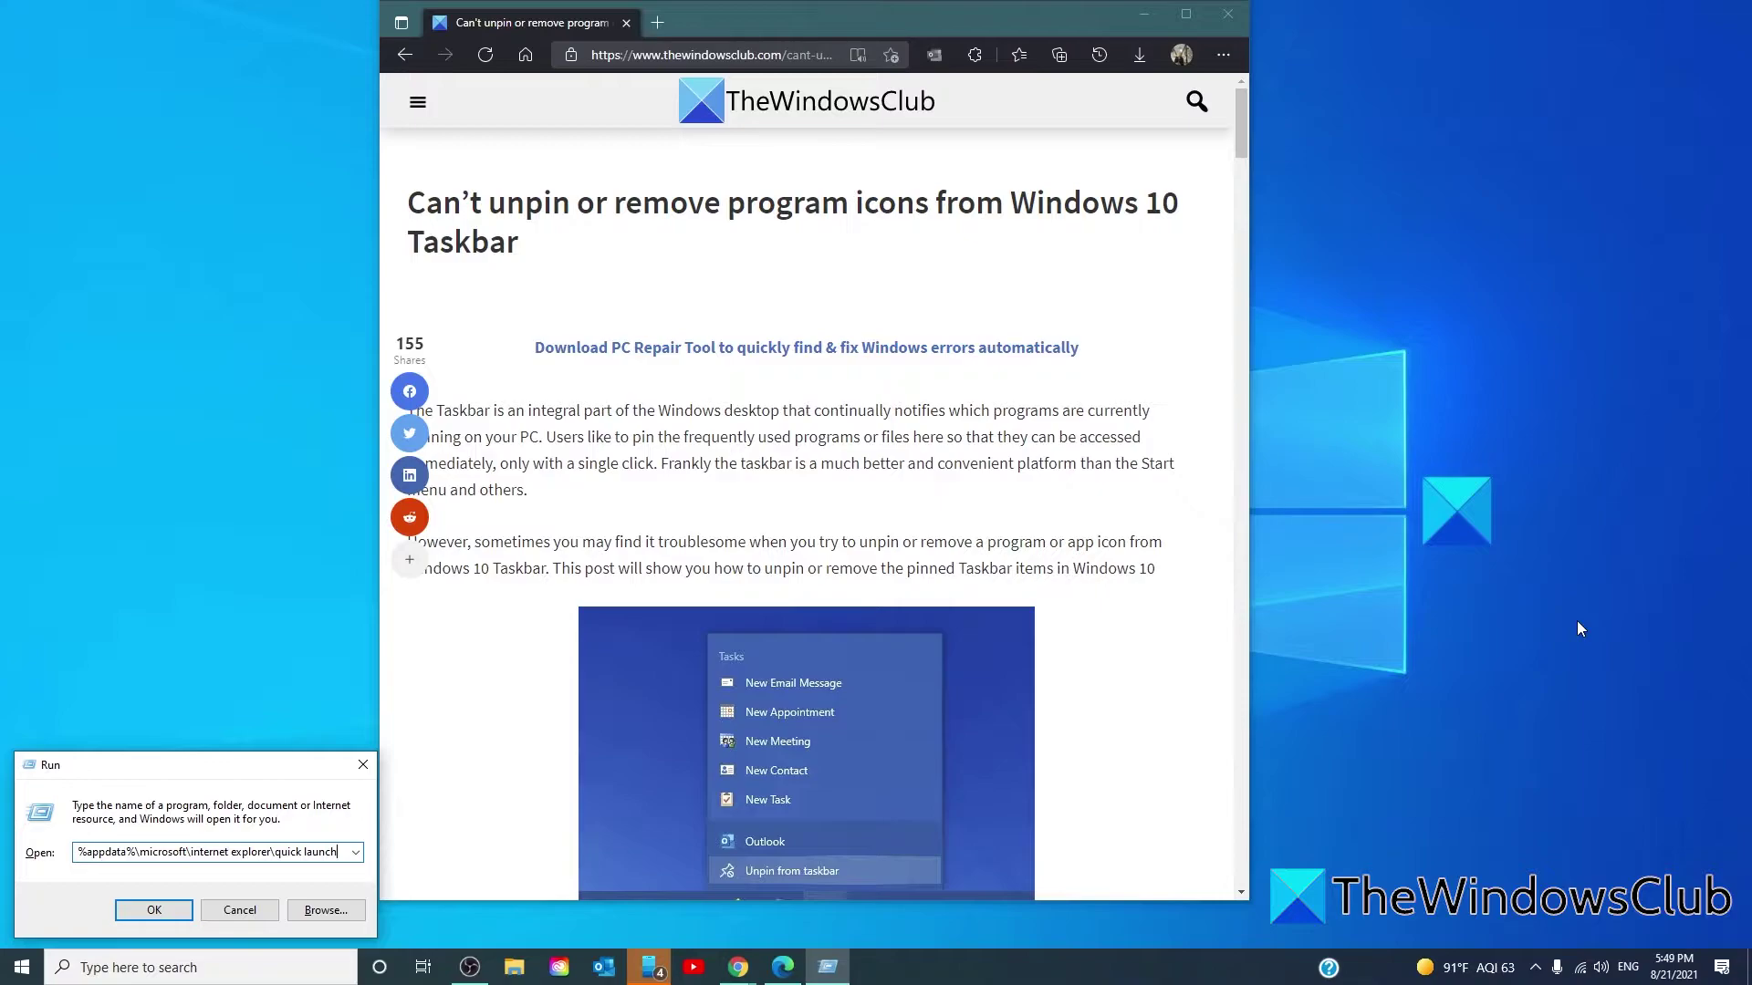
type("\\")
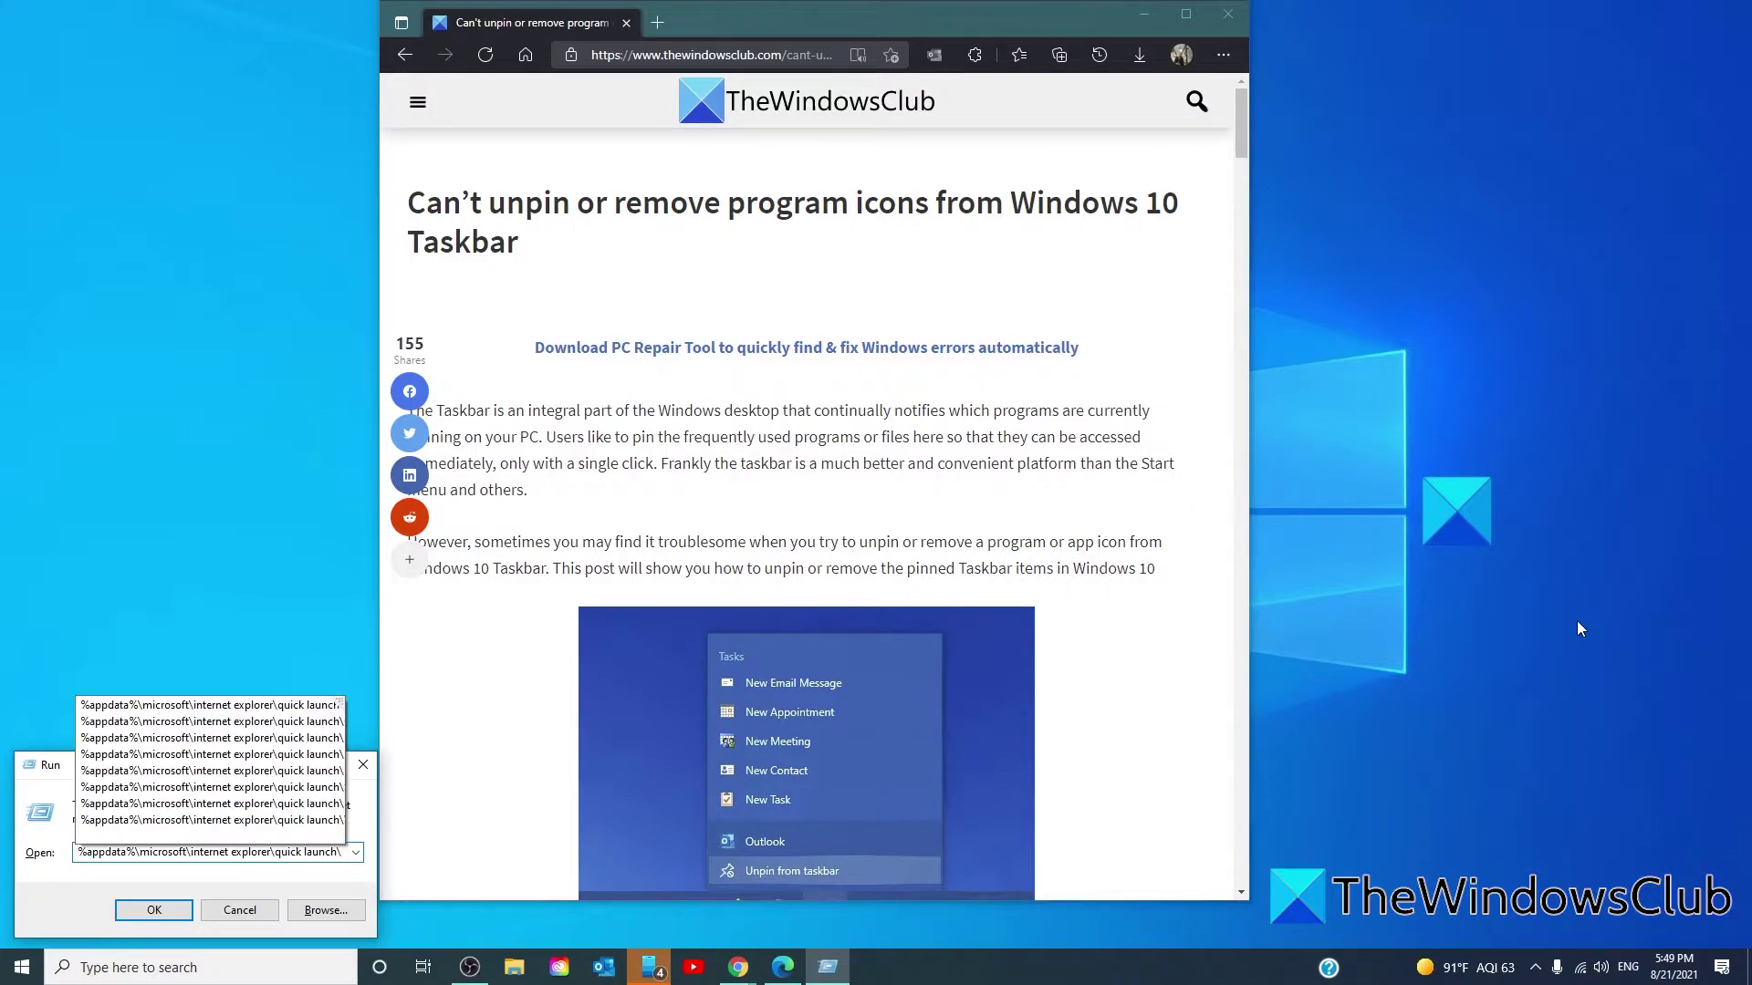
type("use")
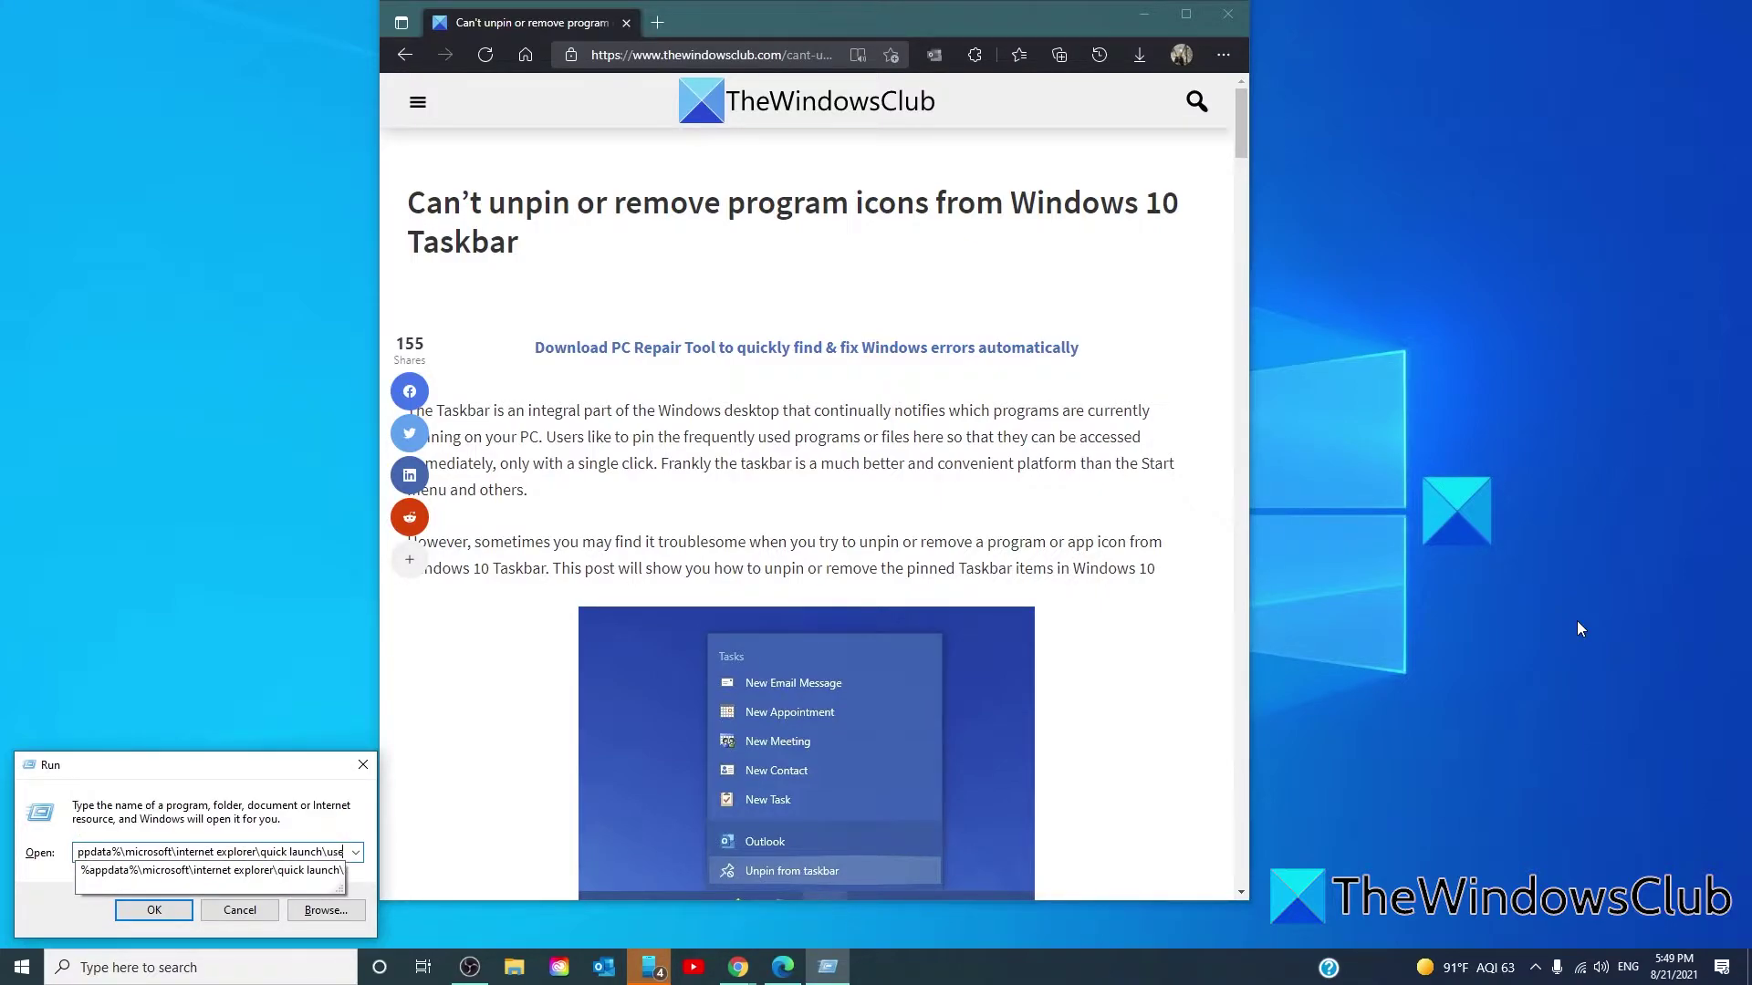
type("r pin")
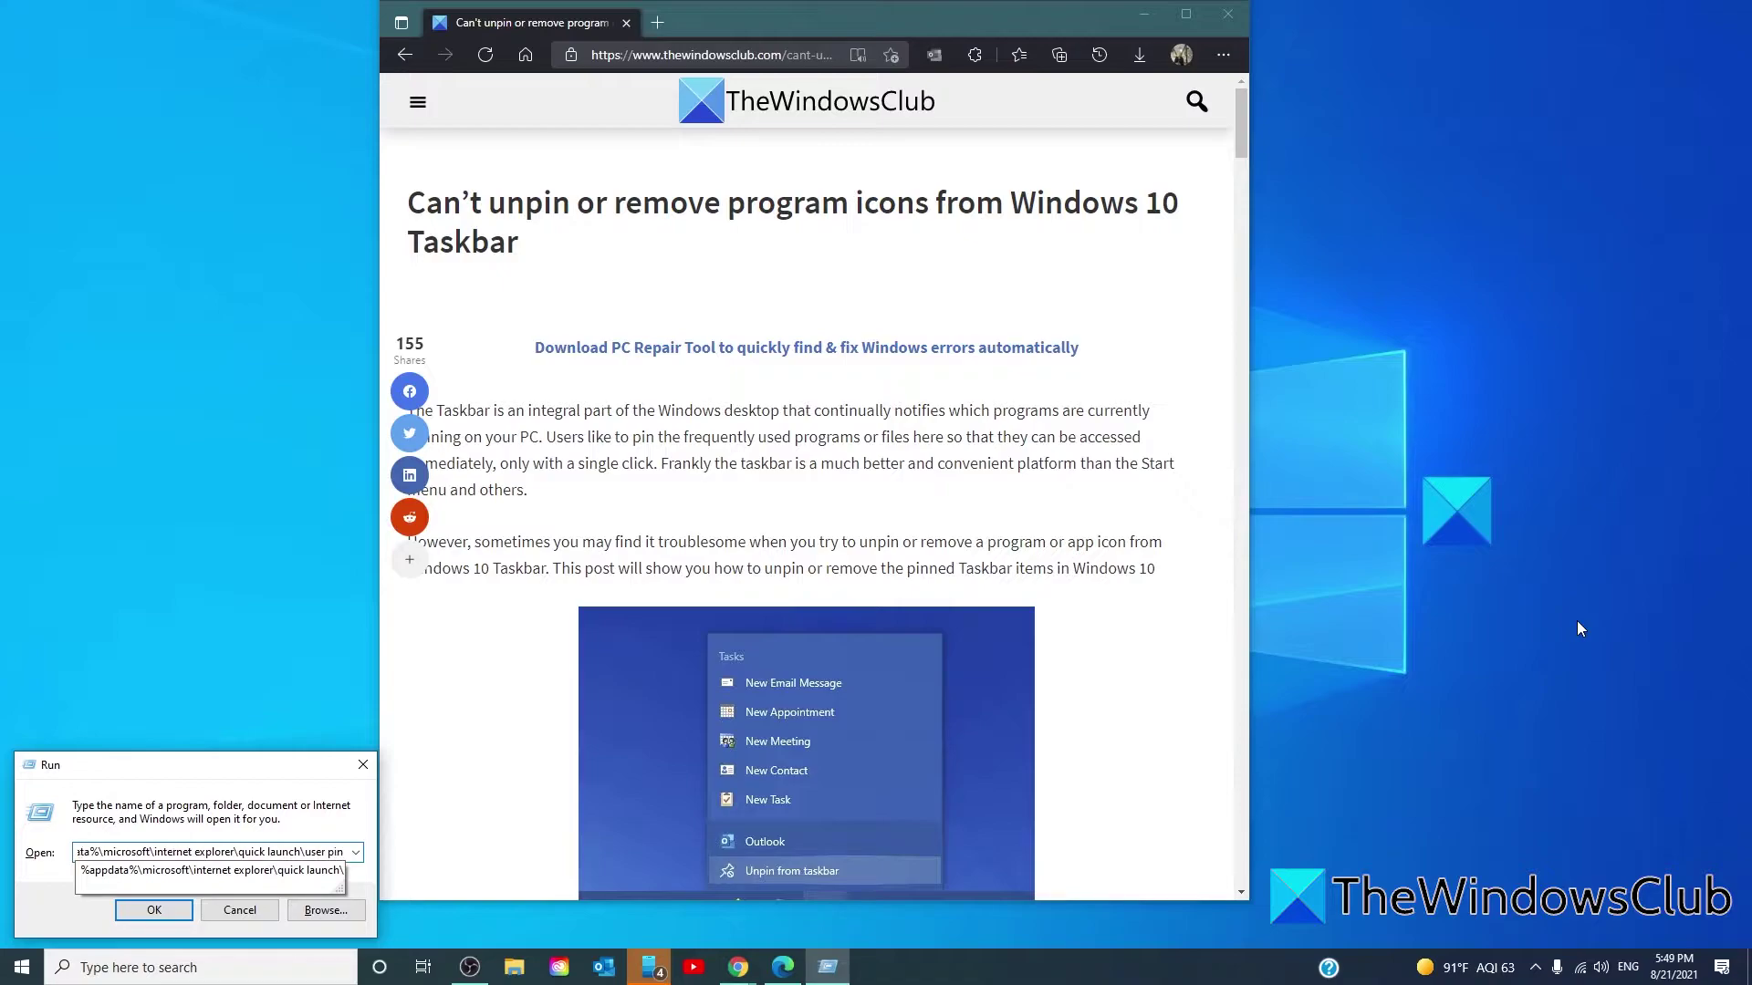
type("ned\\")
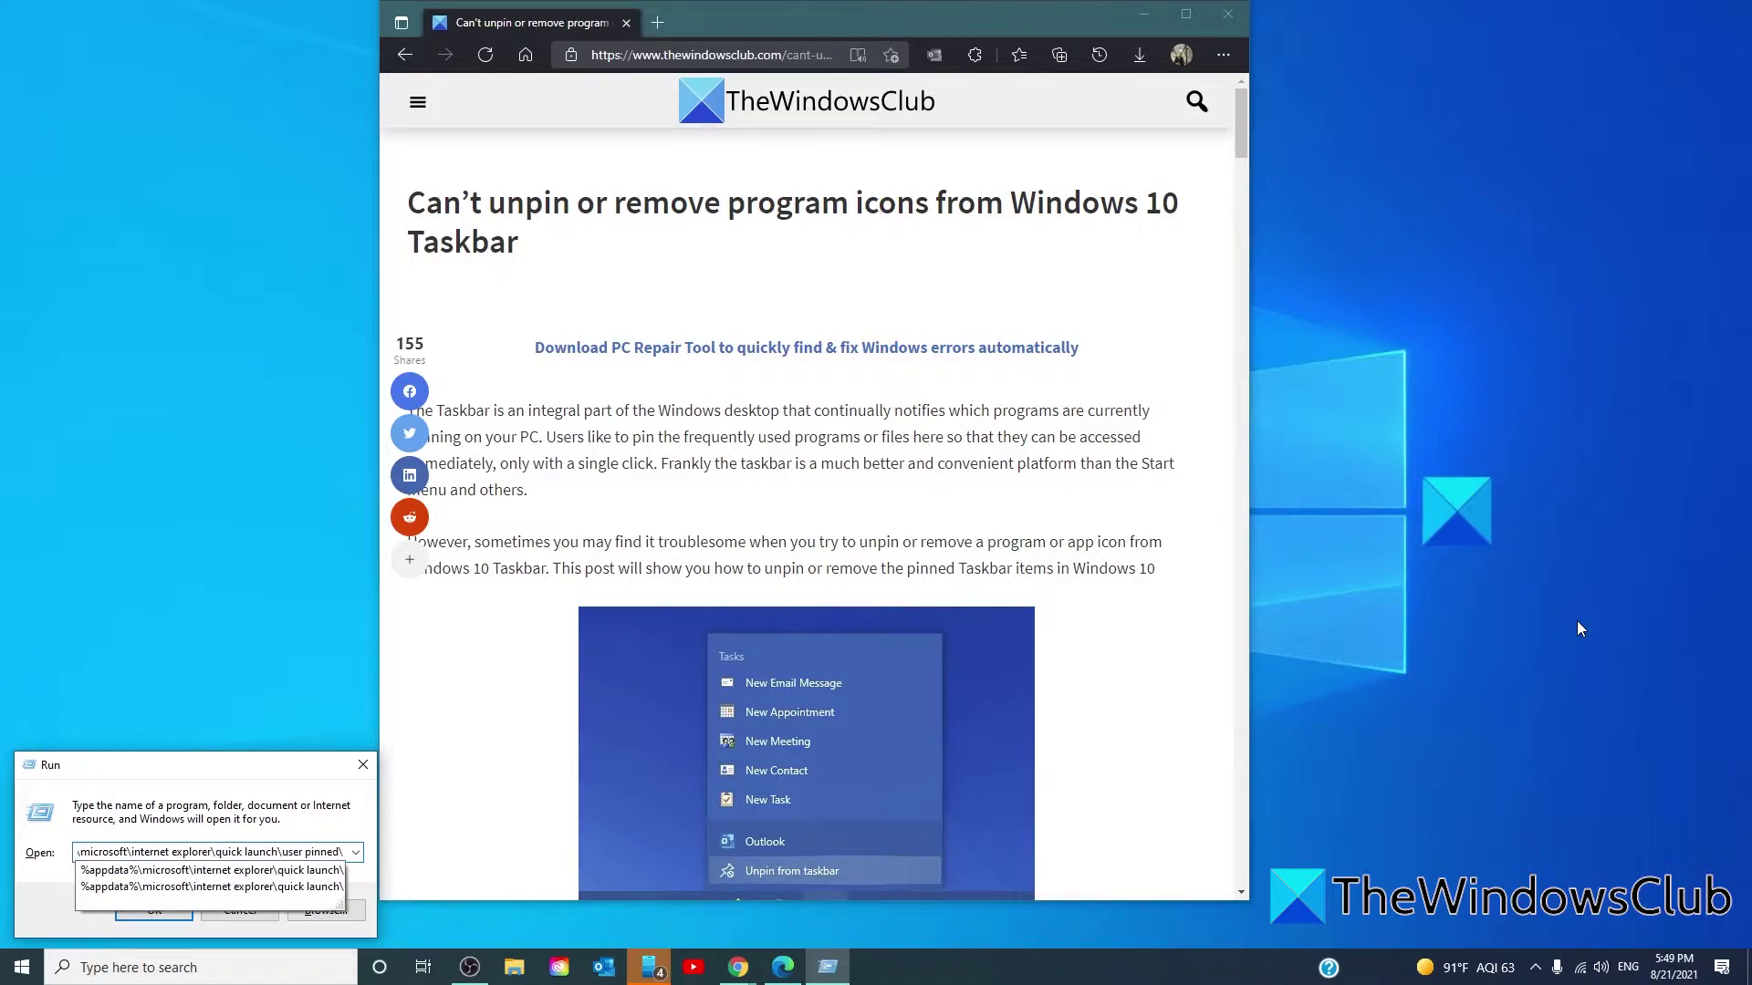
type("taskba")
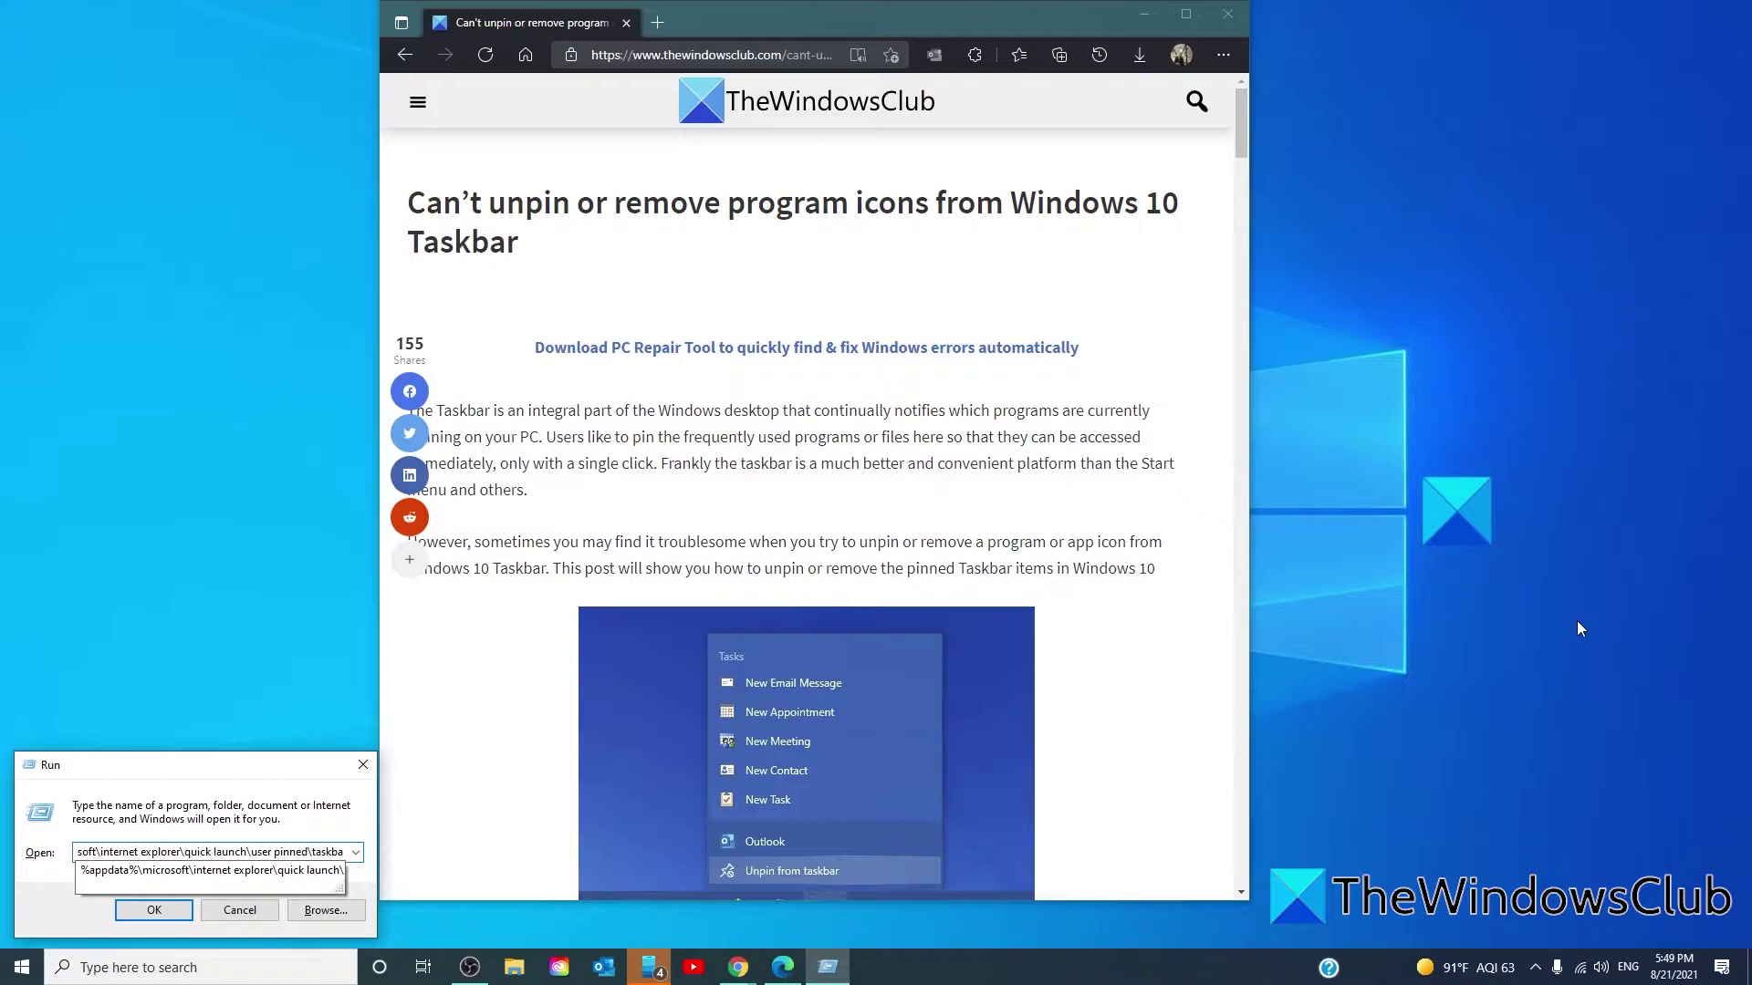
type("r")
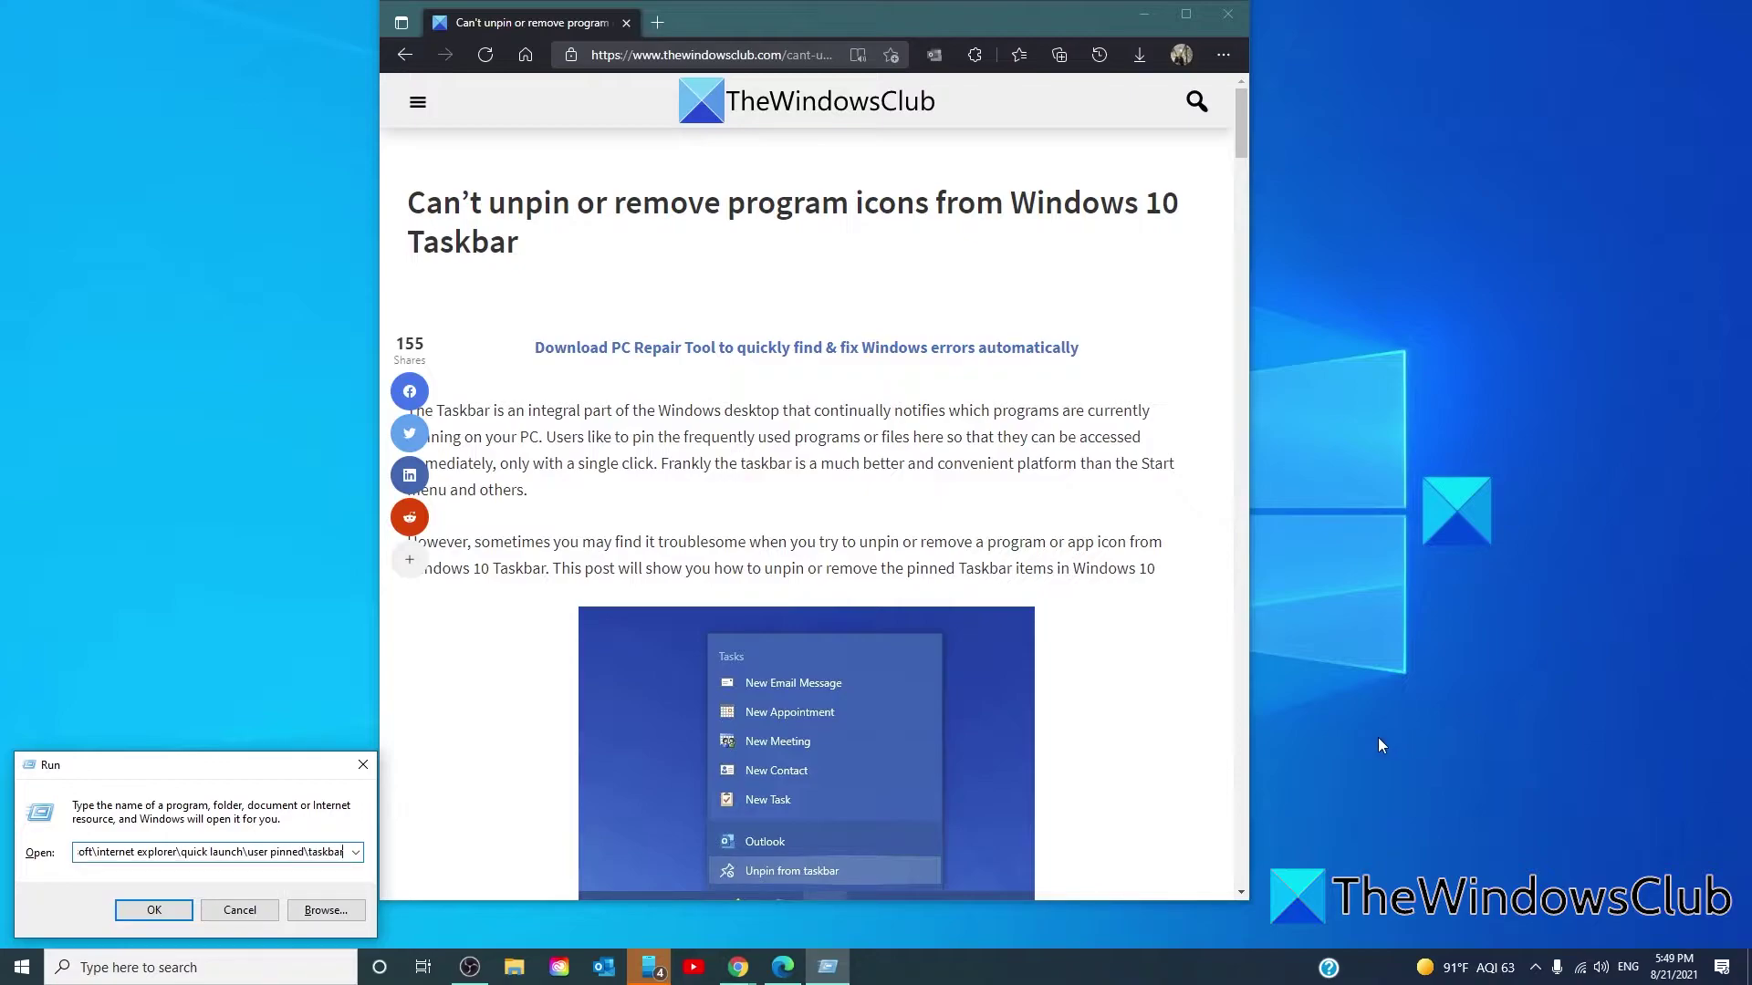
left_click(151, 911)
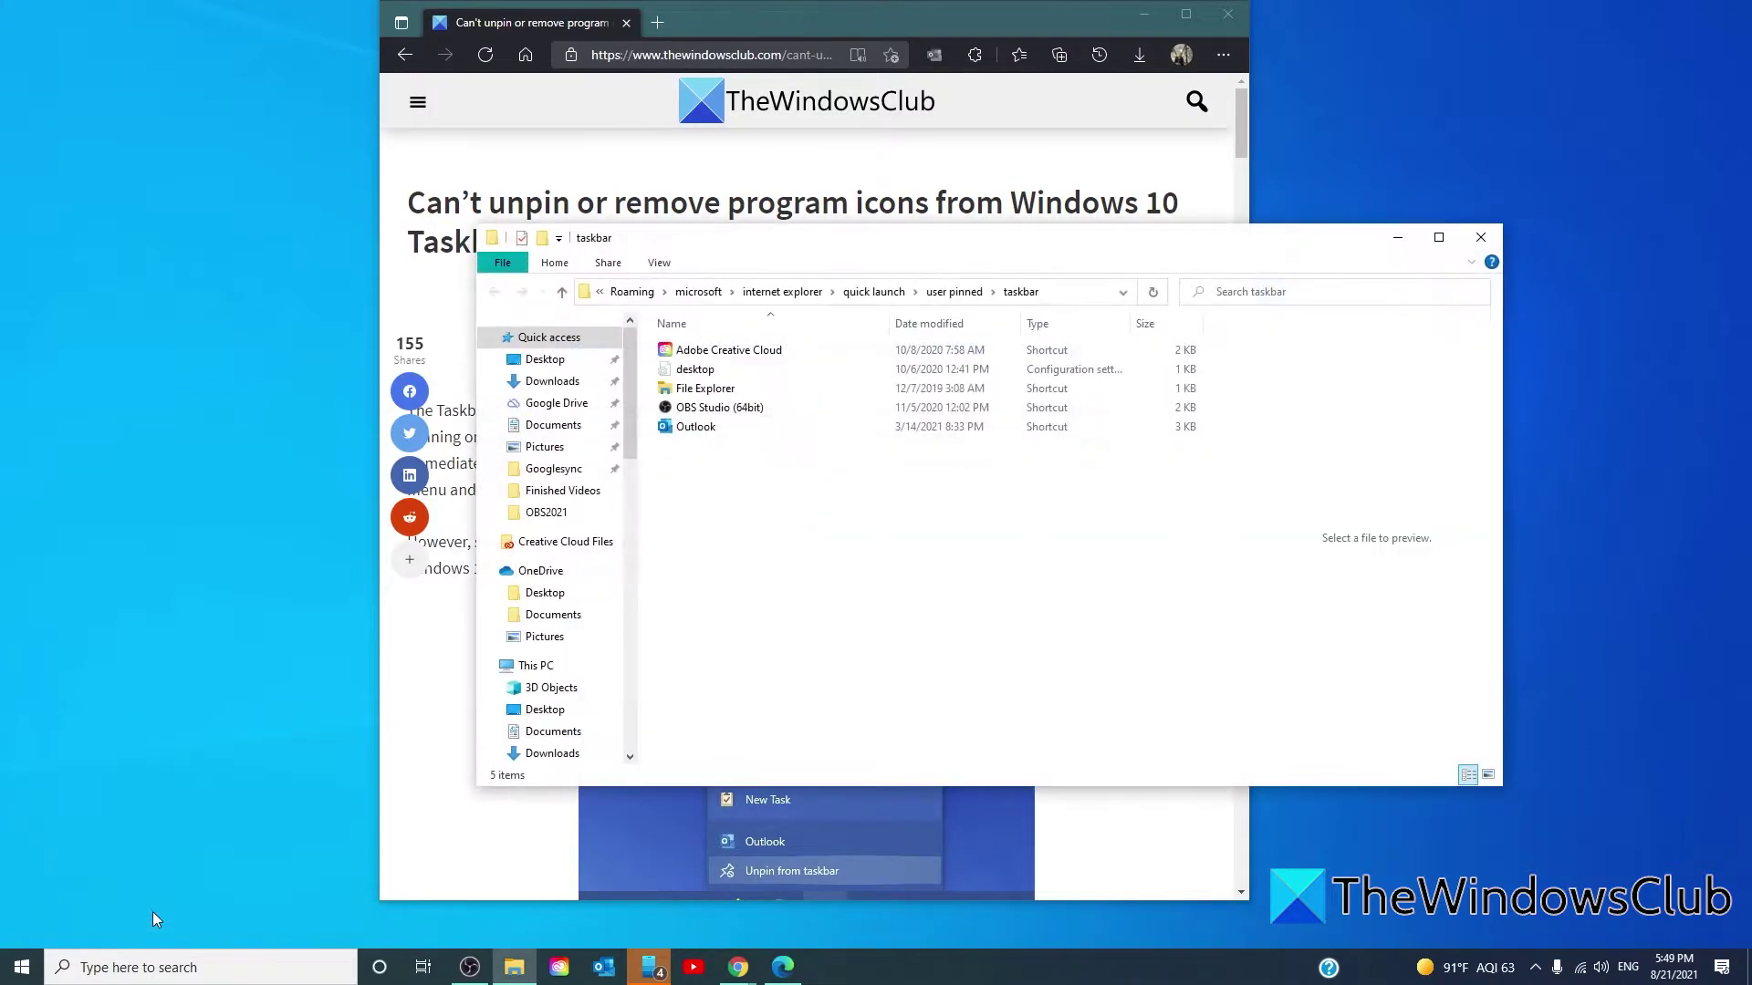
left_click(1479, 237)
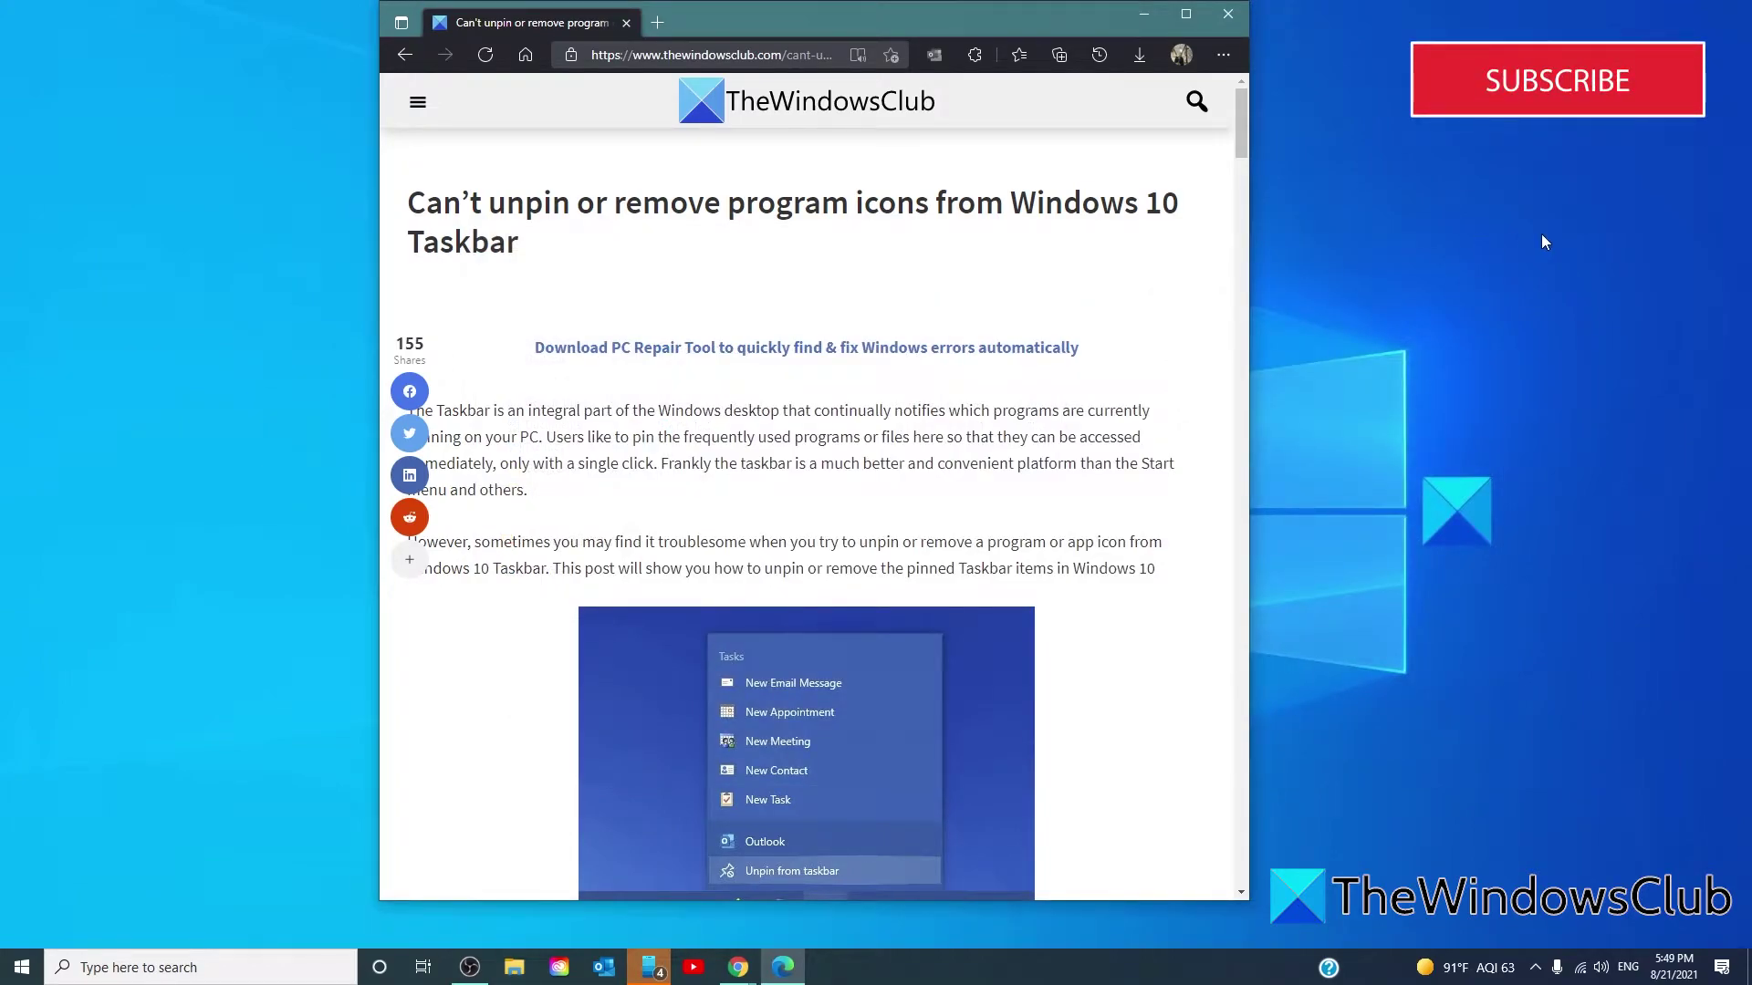
left_click(509, 969)
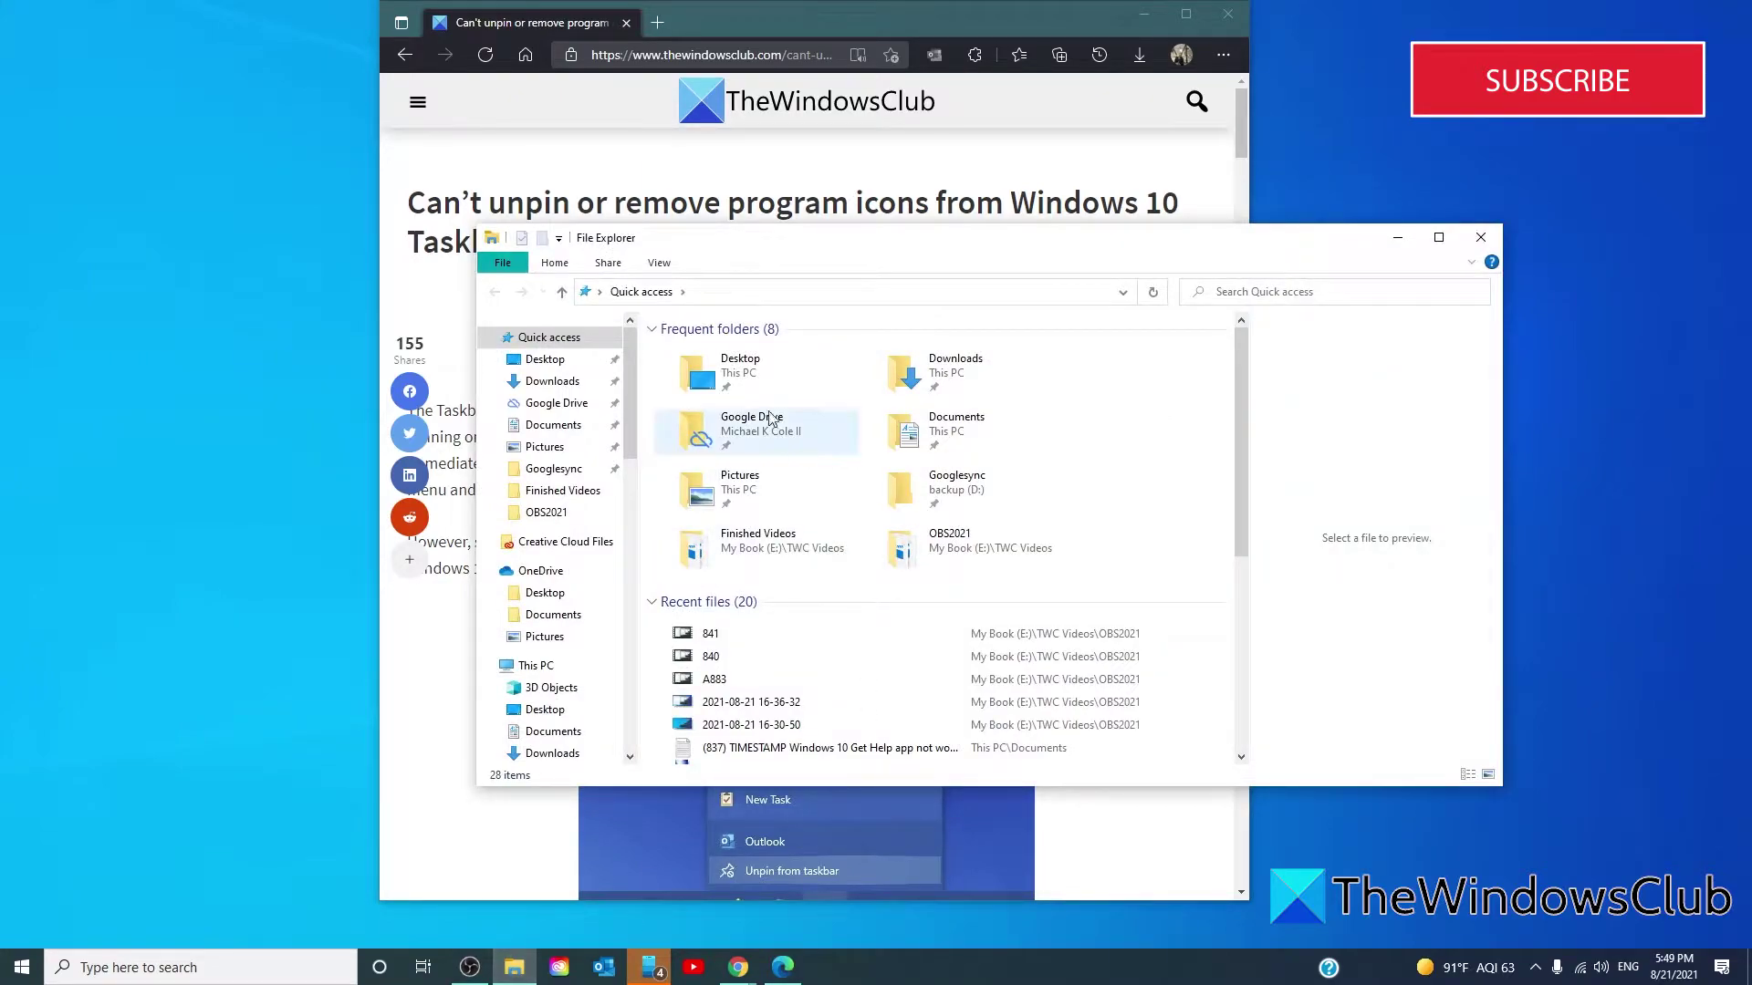
left_click(726, 294)
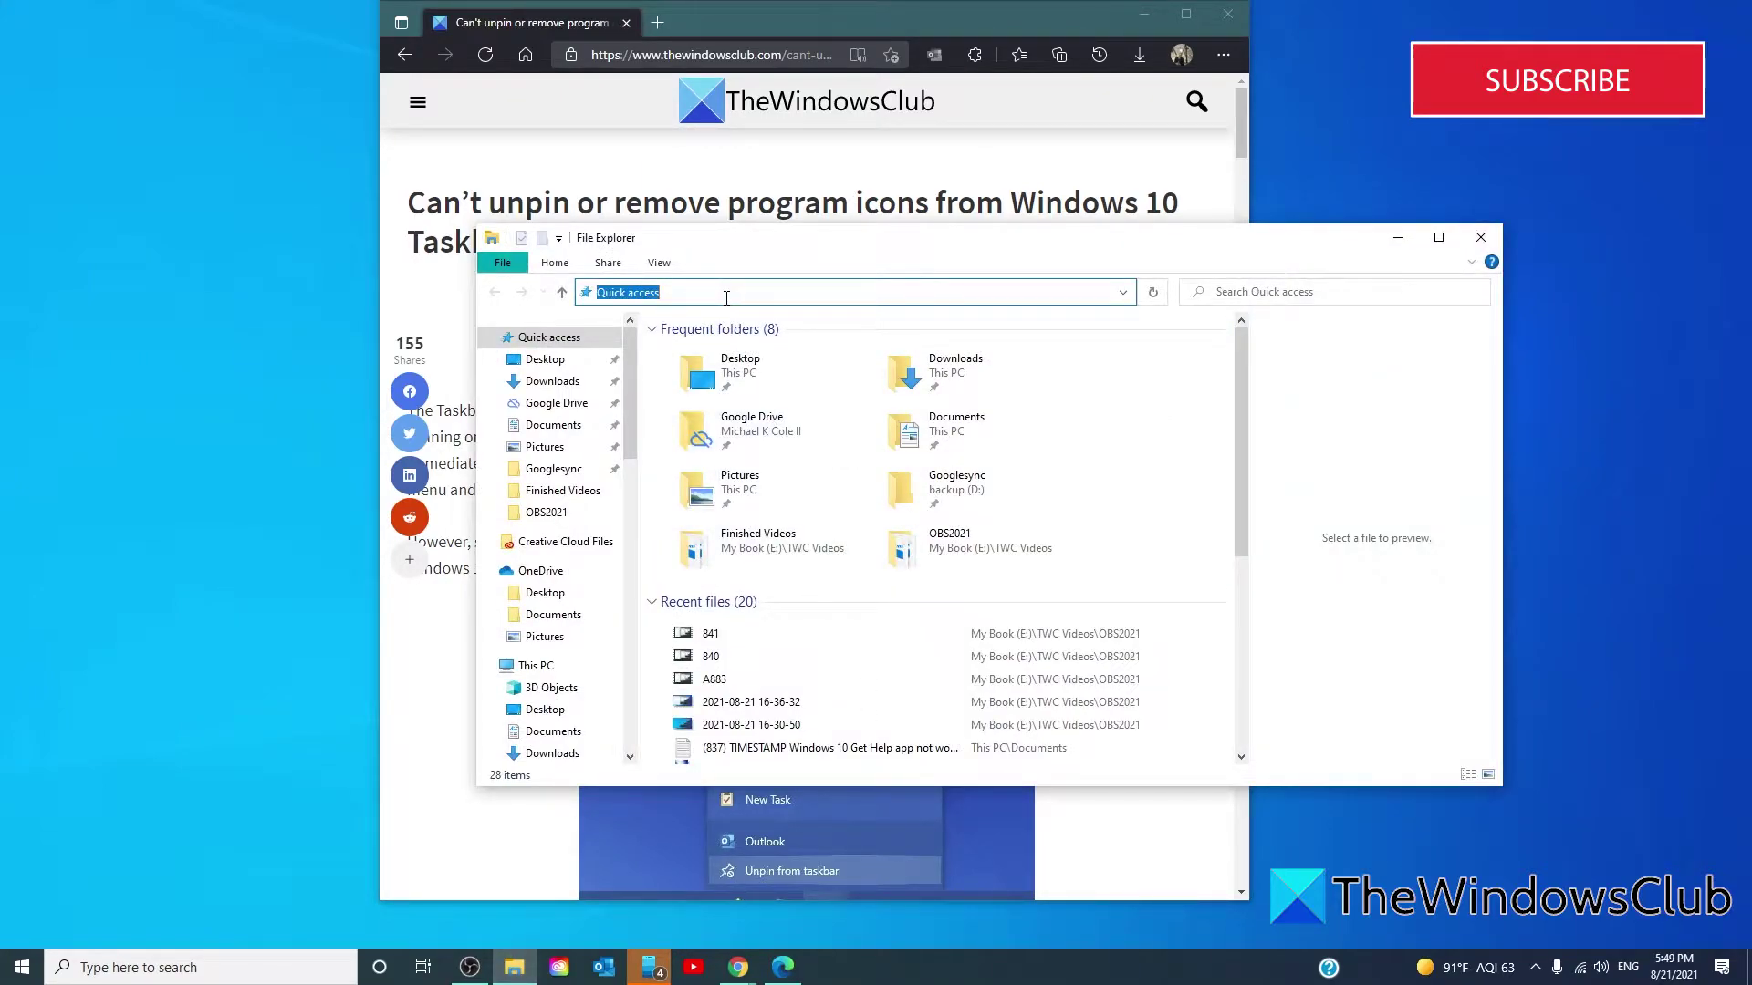
type("c")
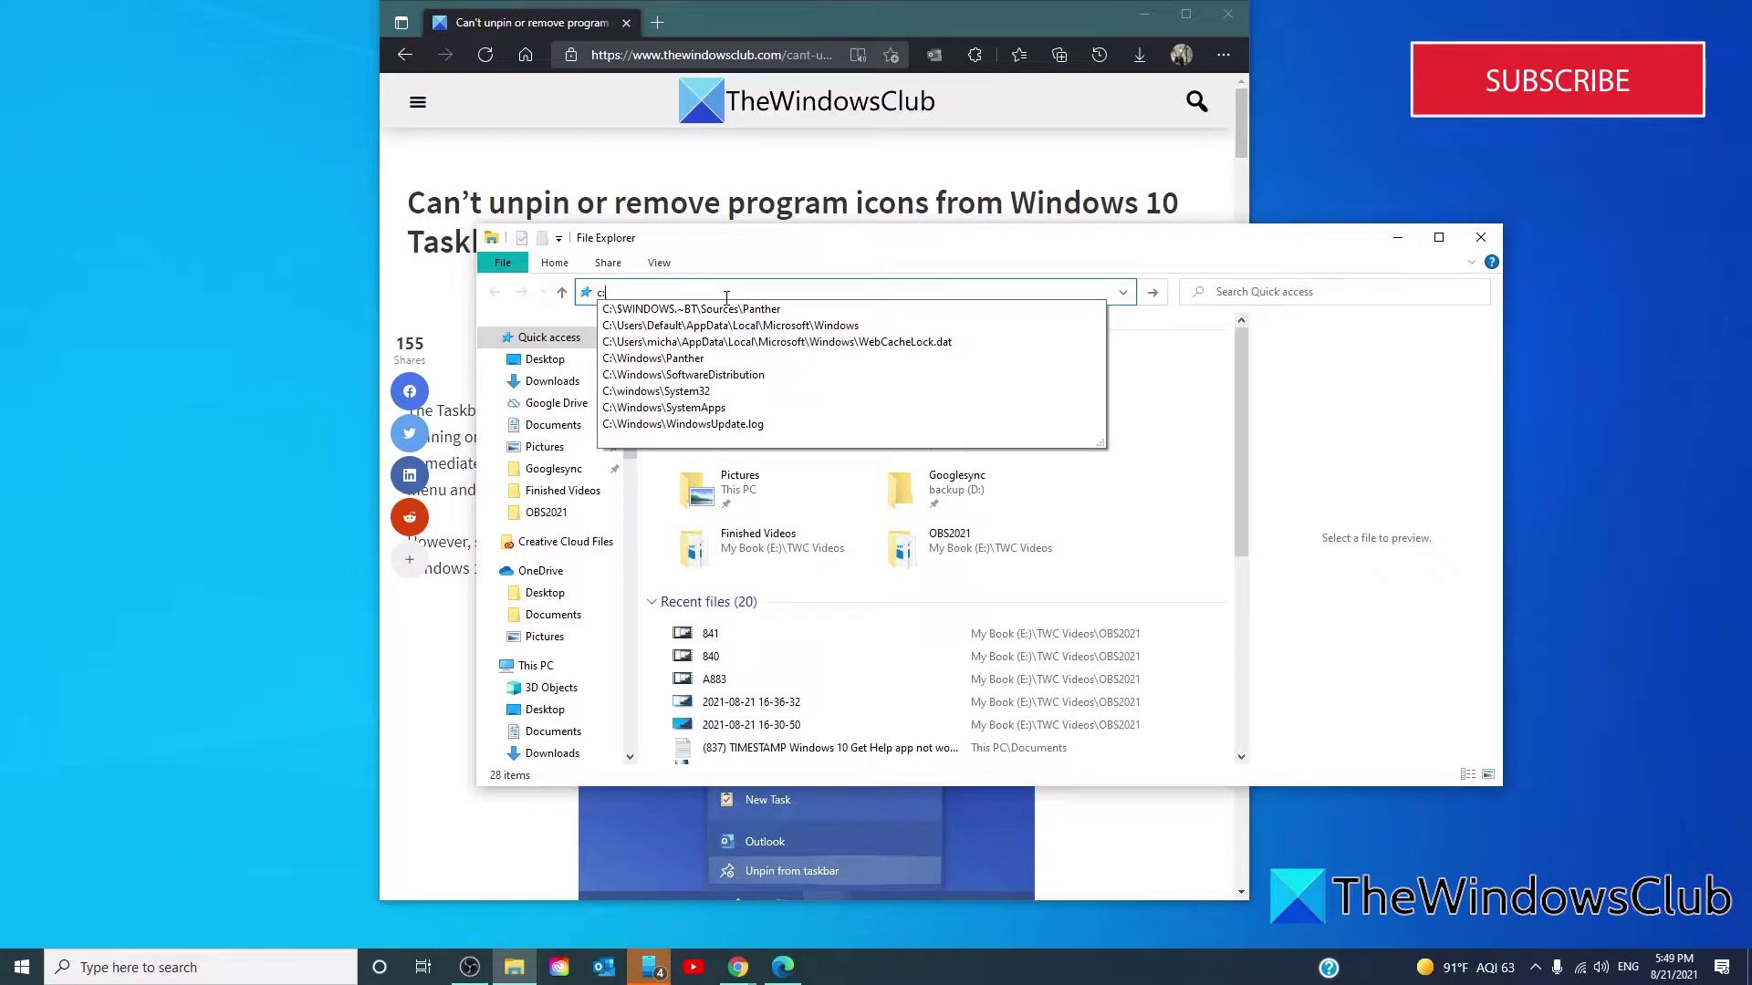
type(":\\u")
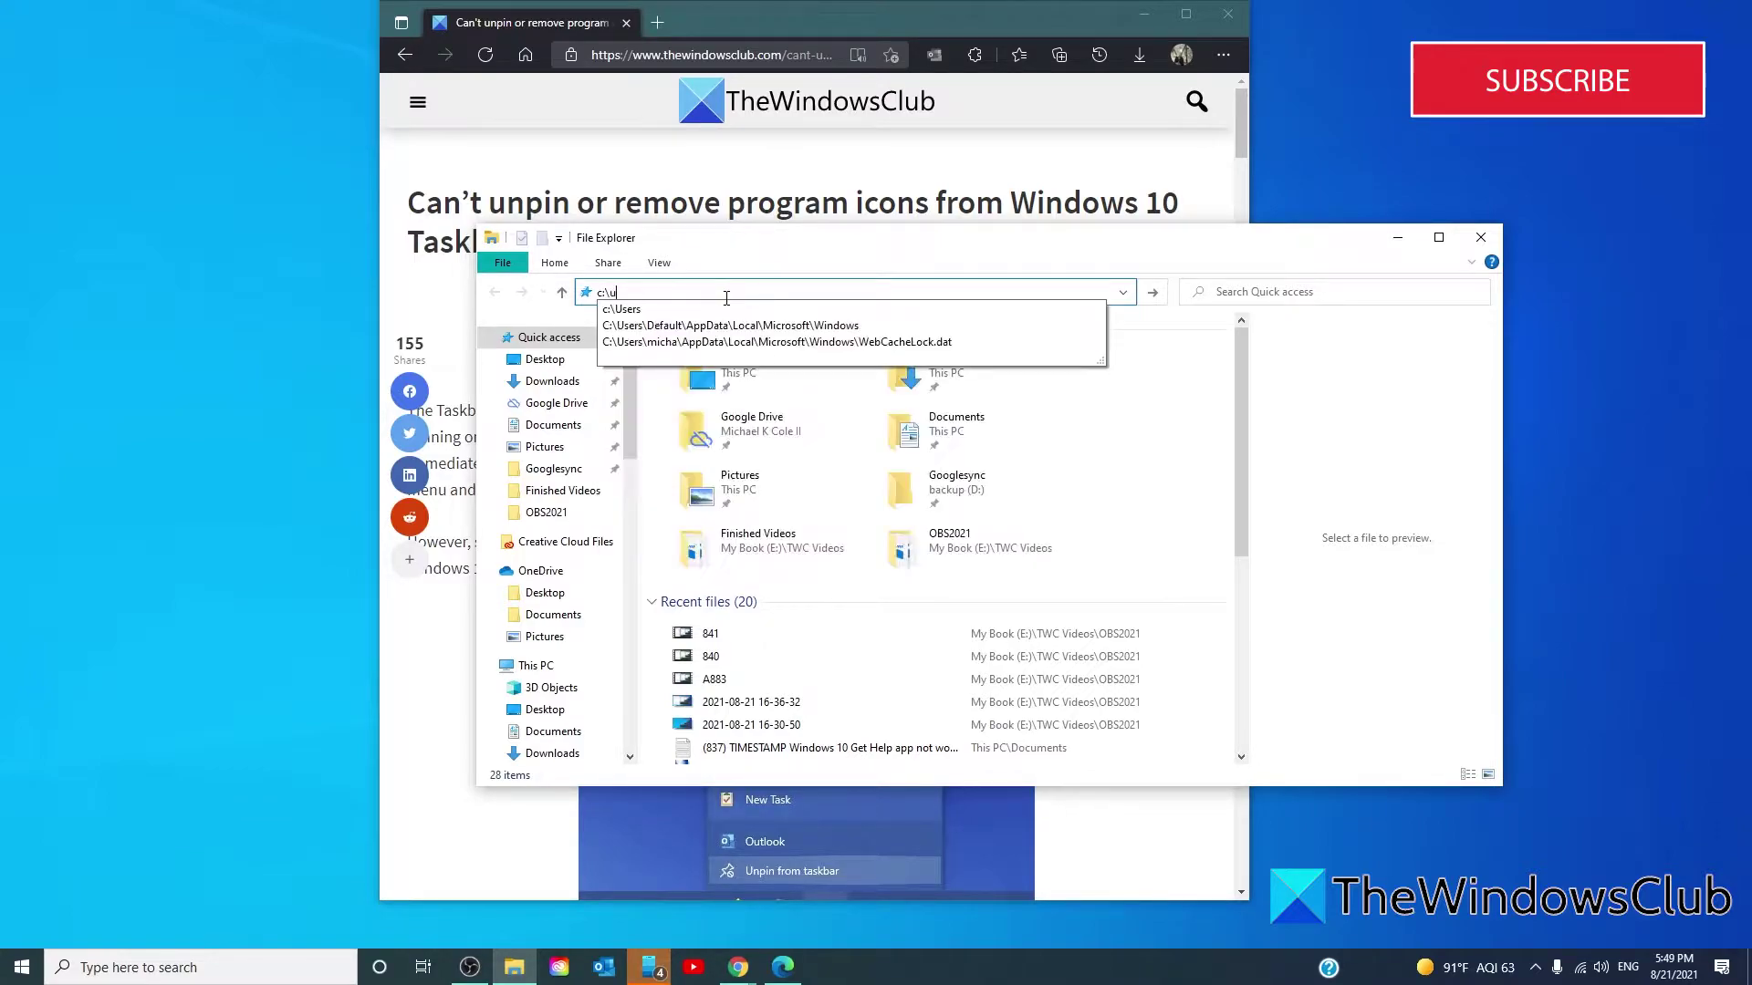
type("sers\\")
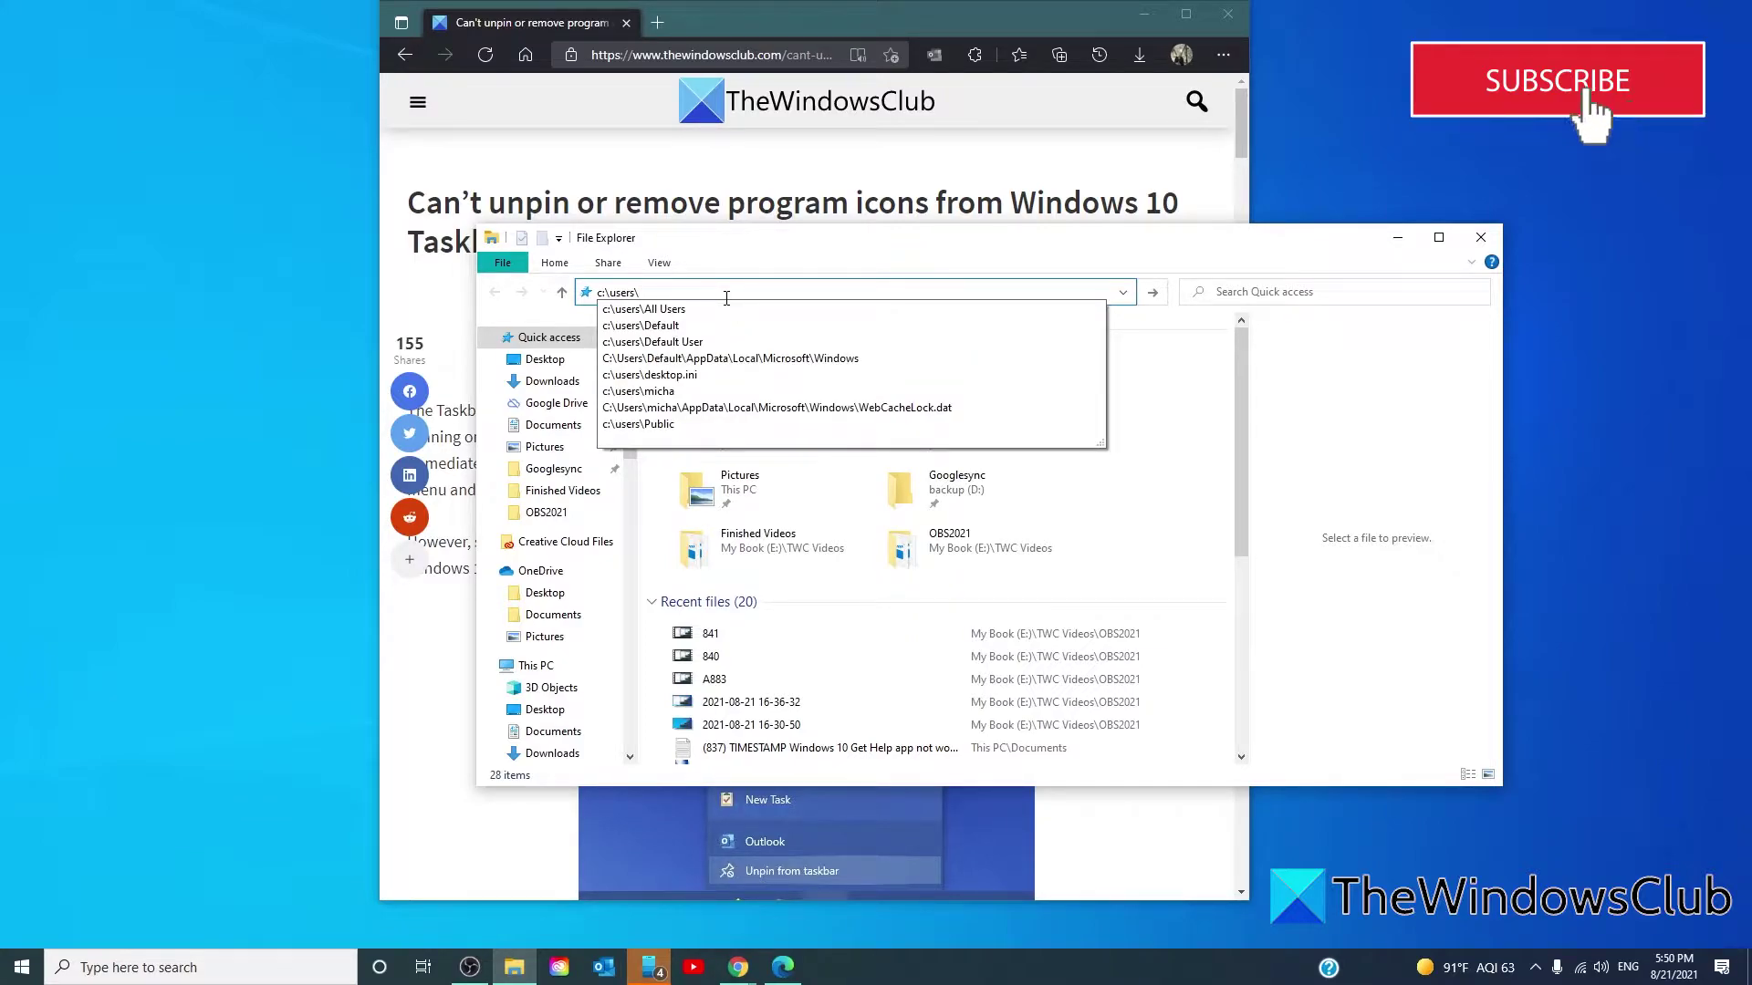
type("micha")
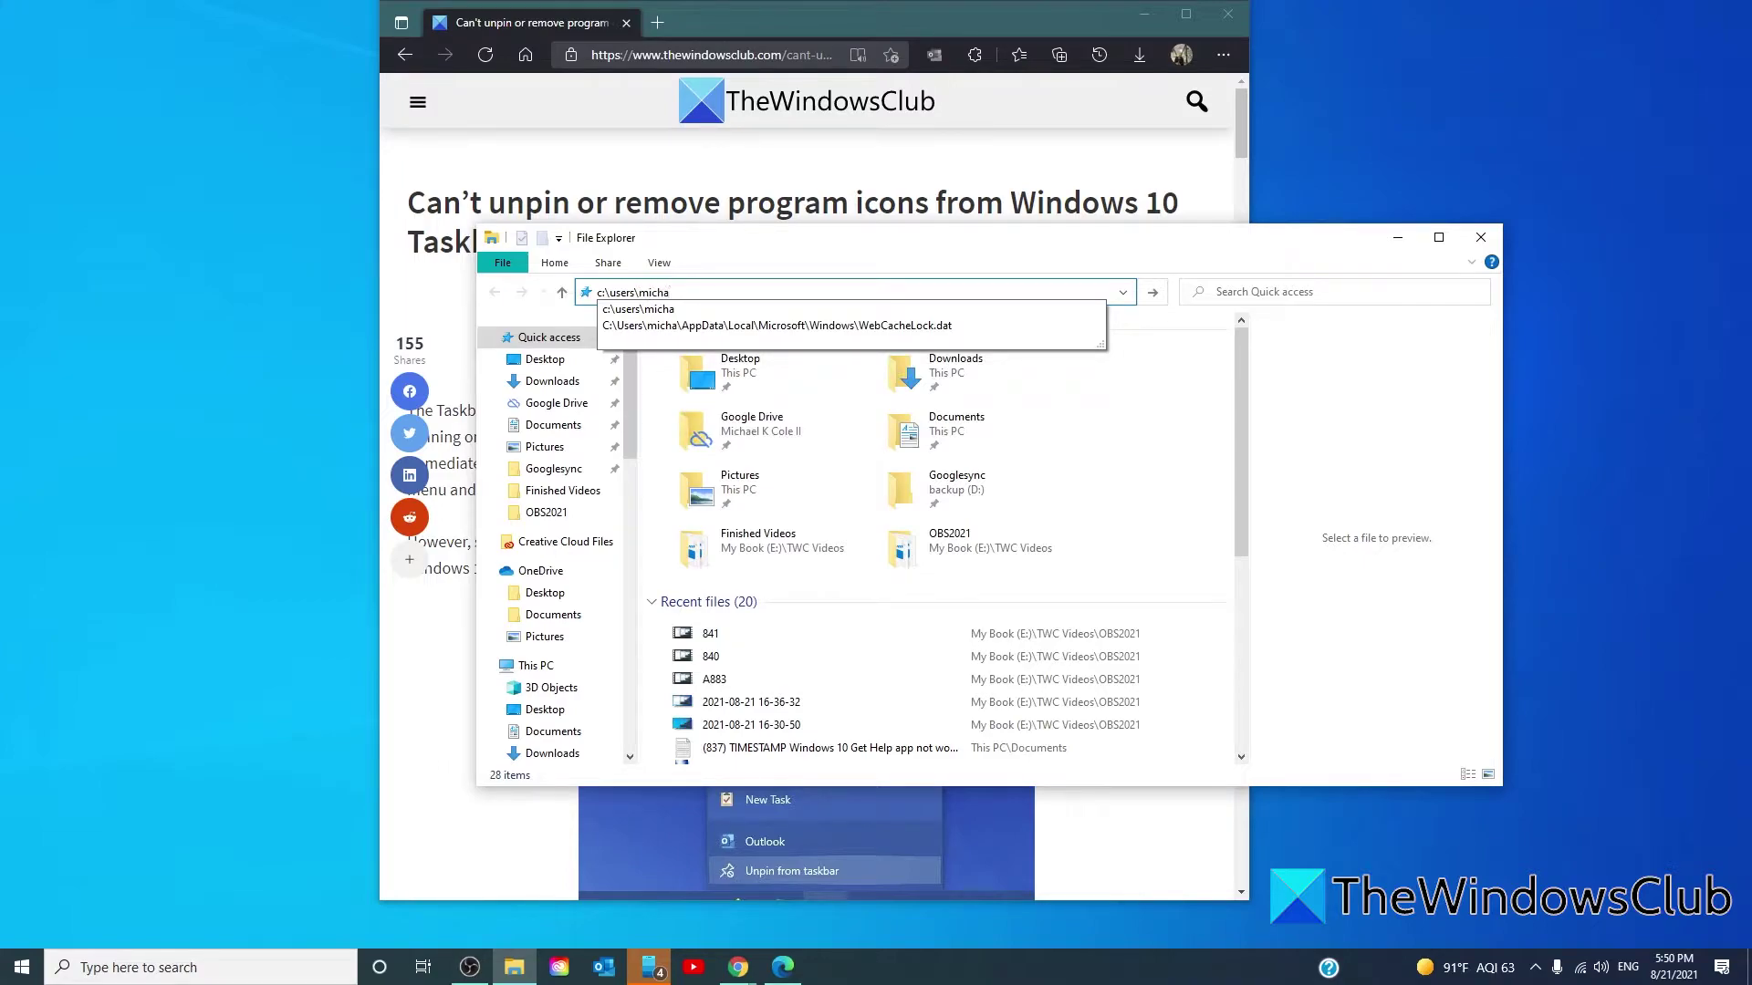
type("\\app")
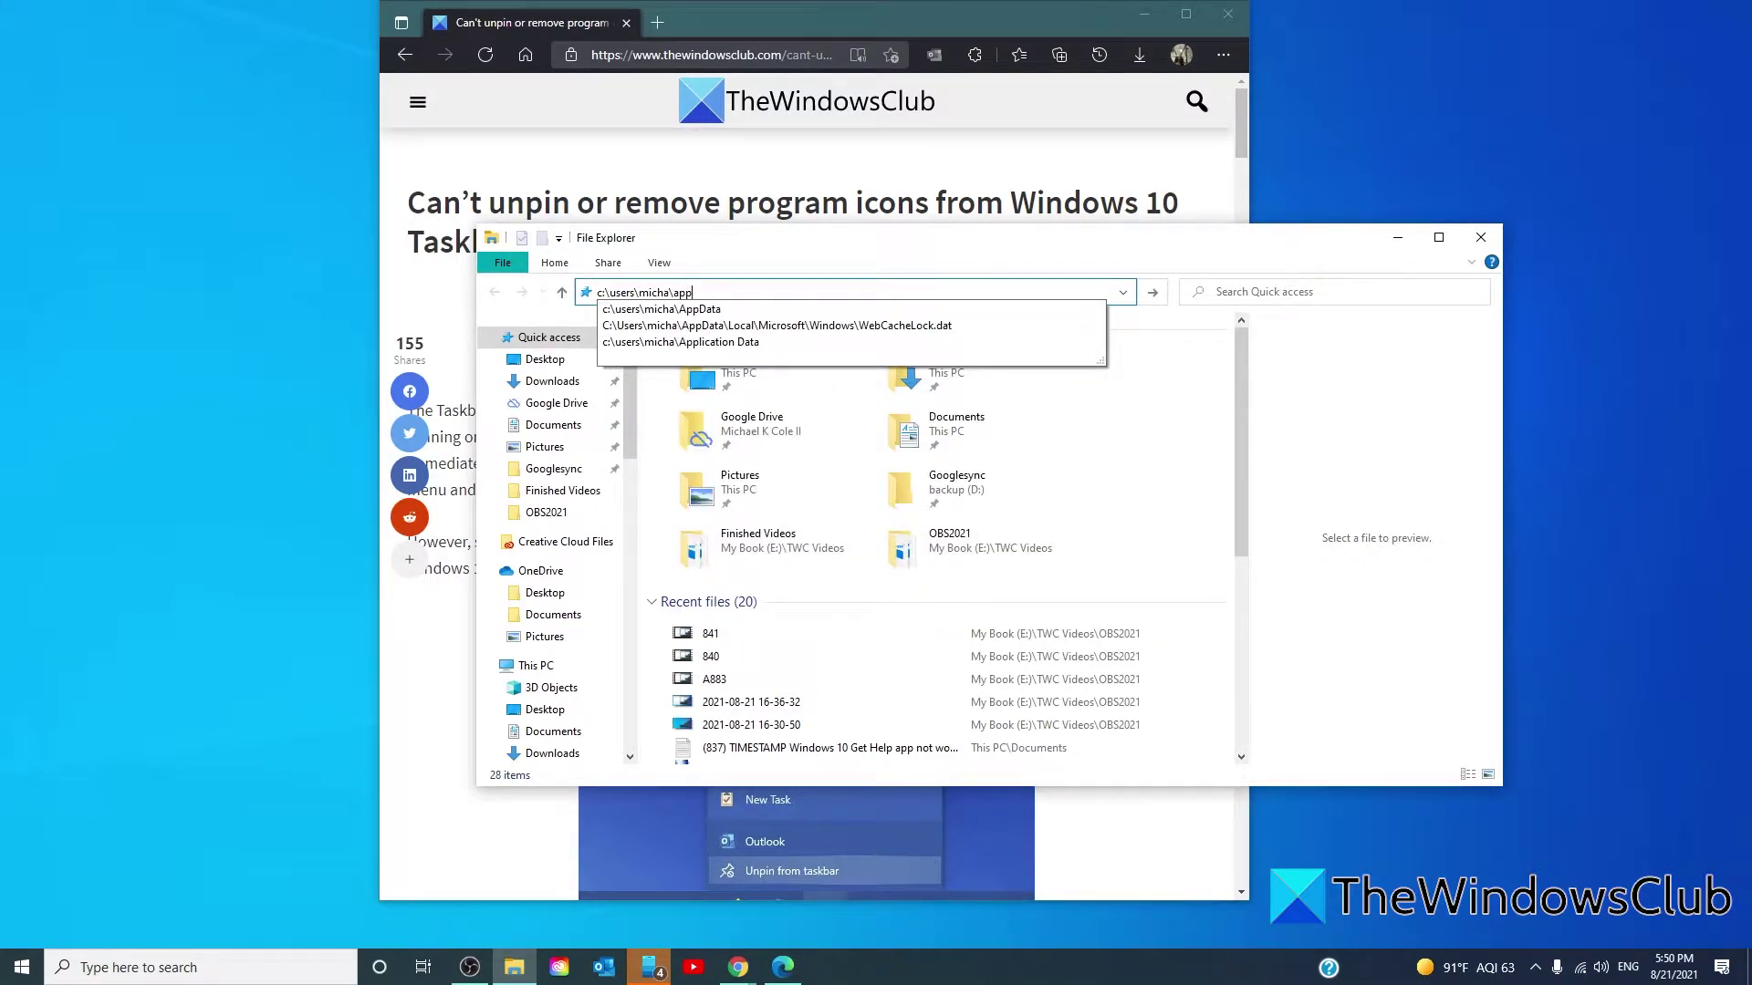
type("data")
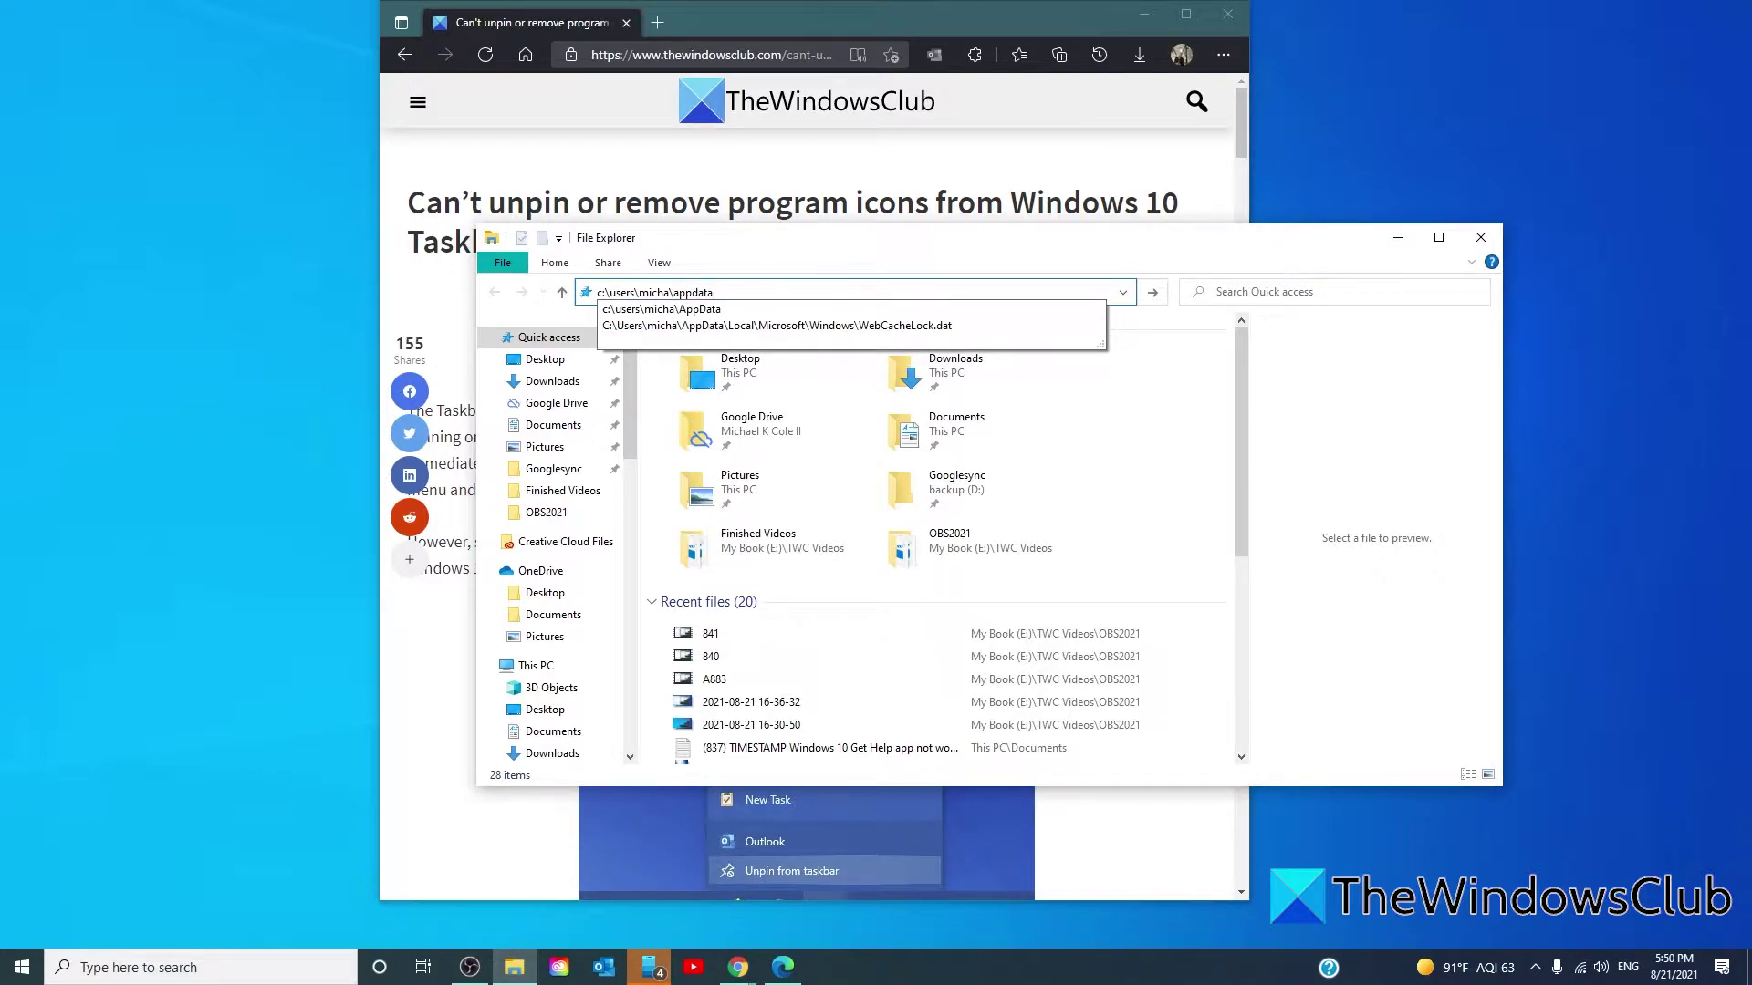
type("\\roamin")
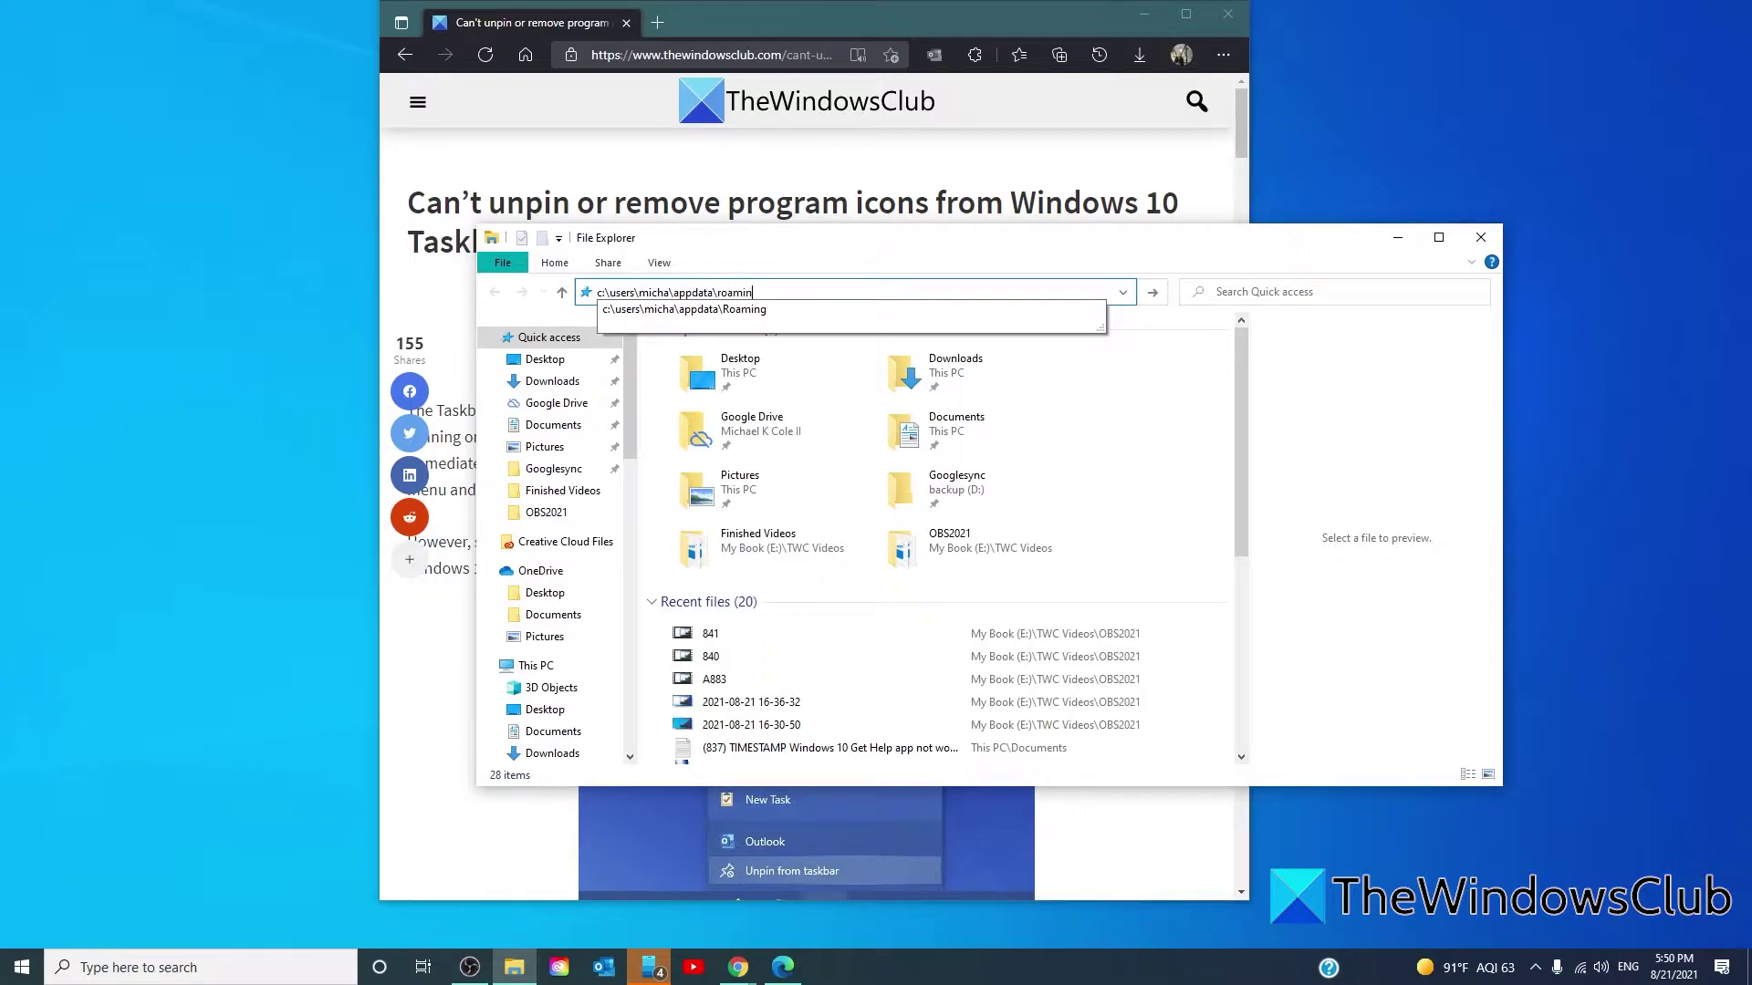
type("g\\")
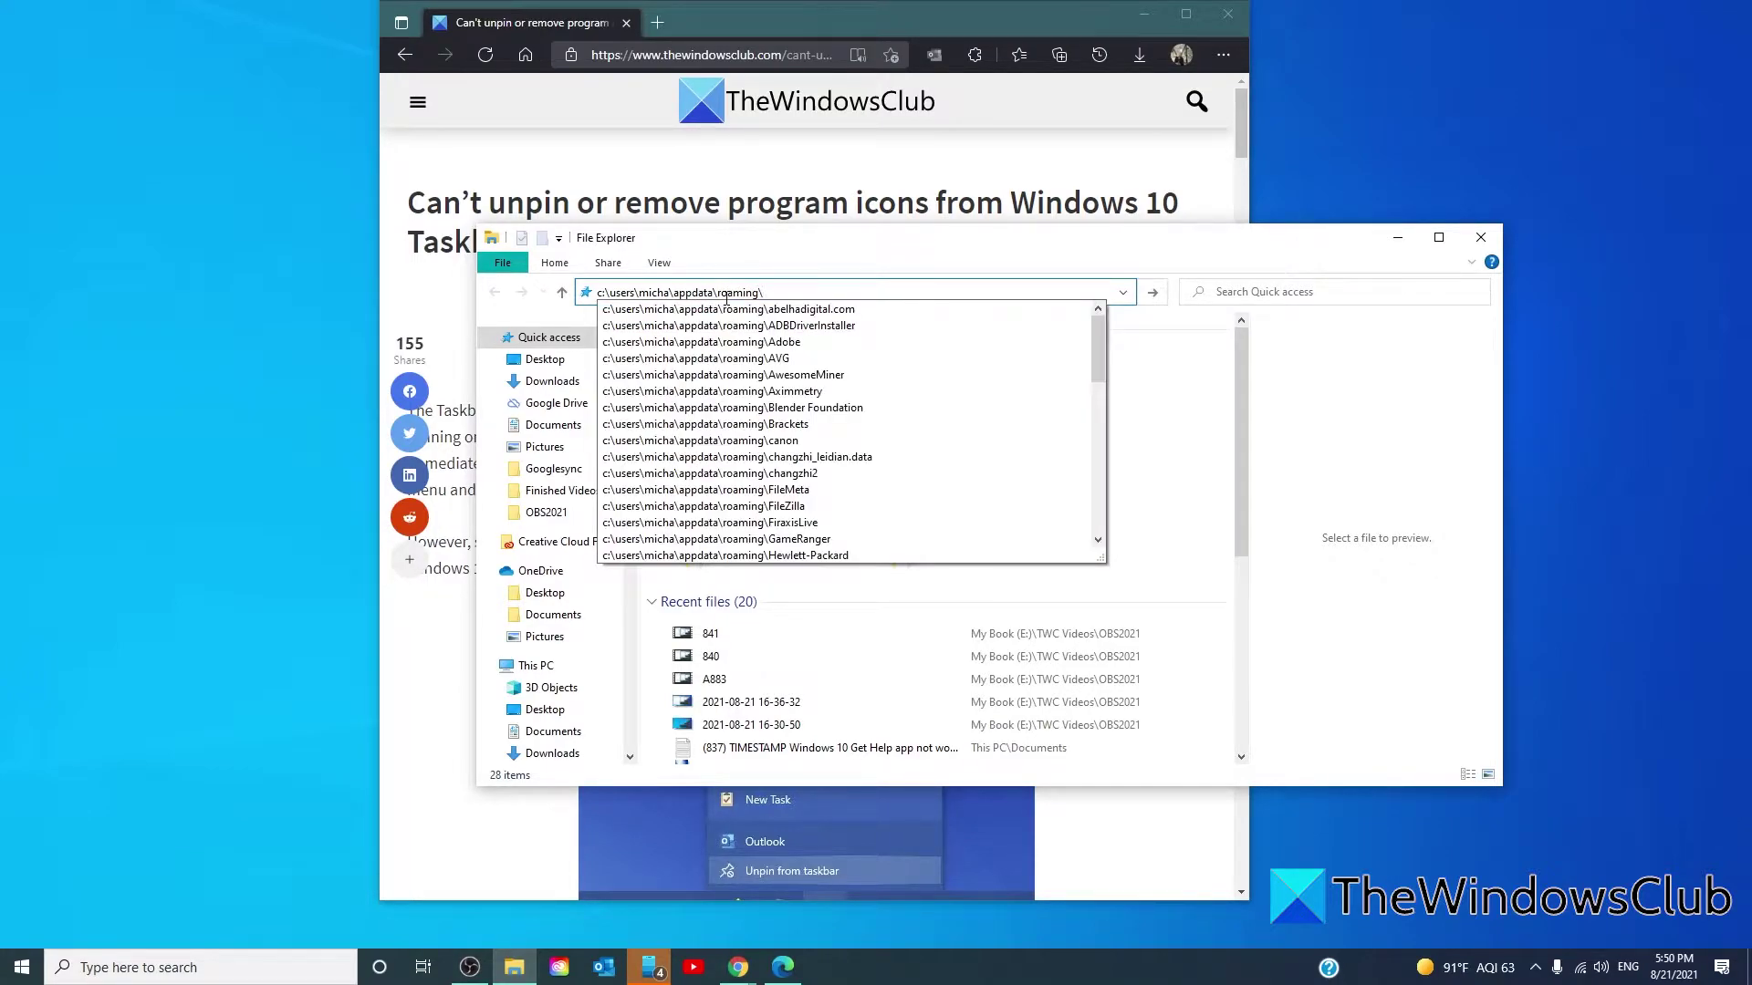
type("microso")
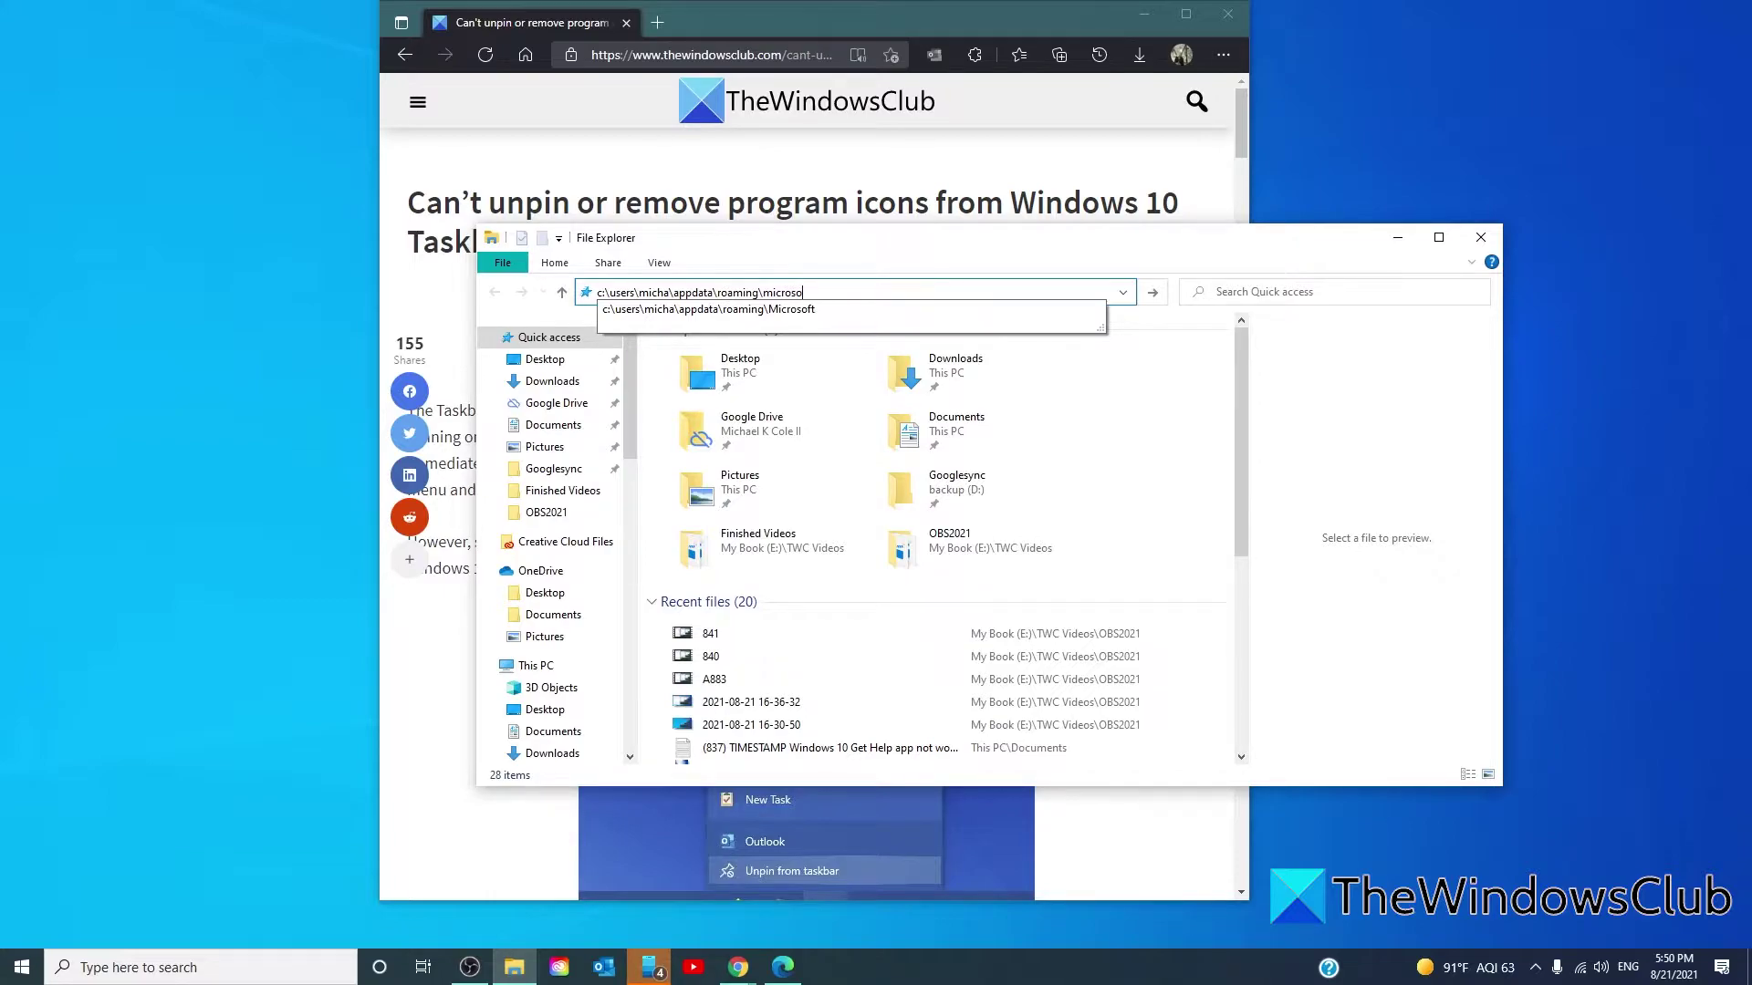
type("ft\\")
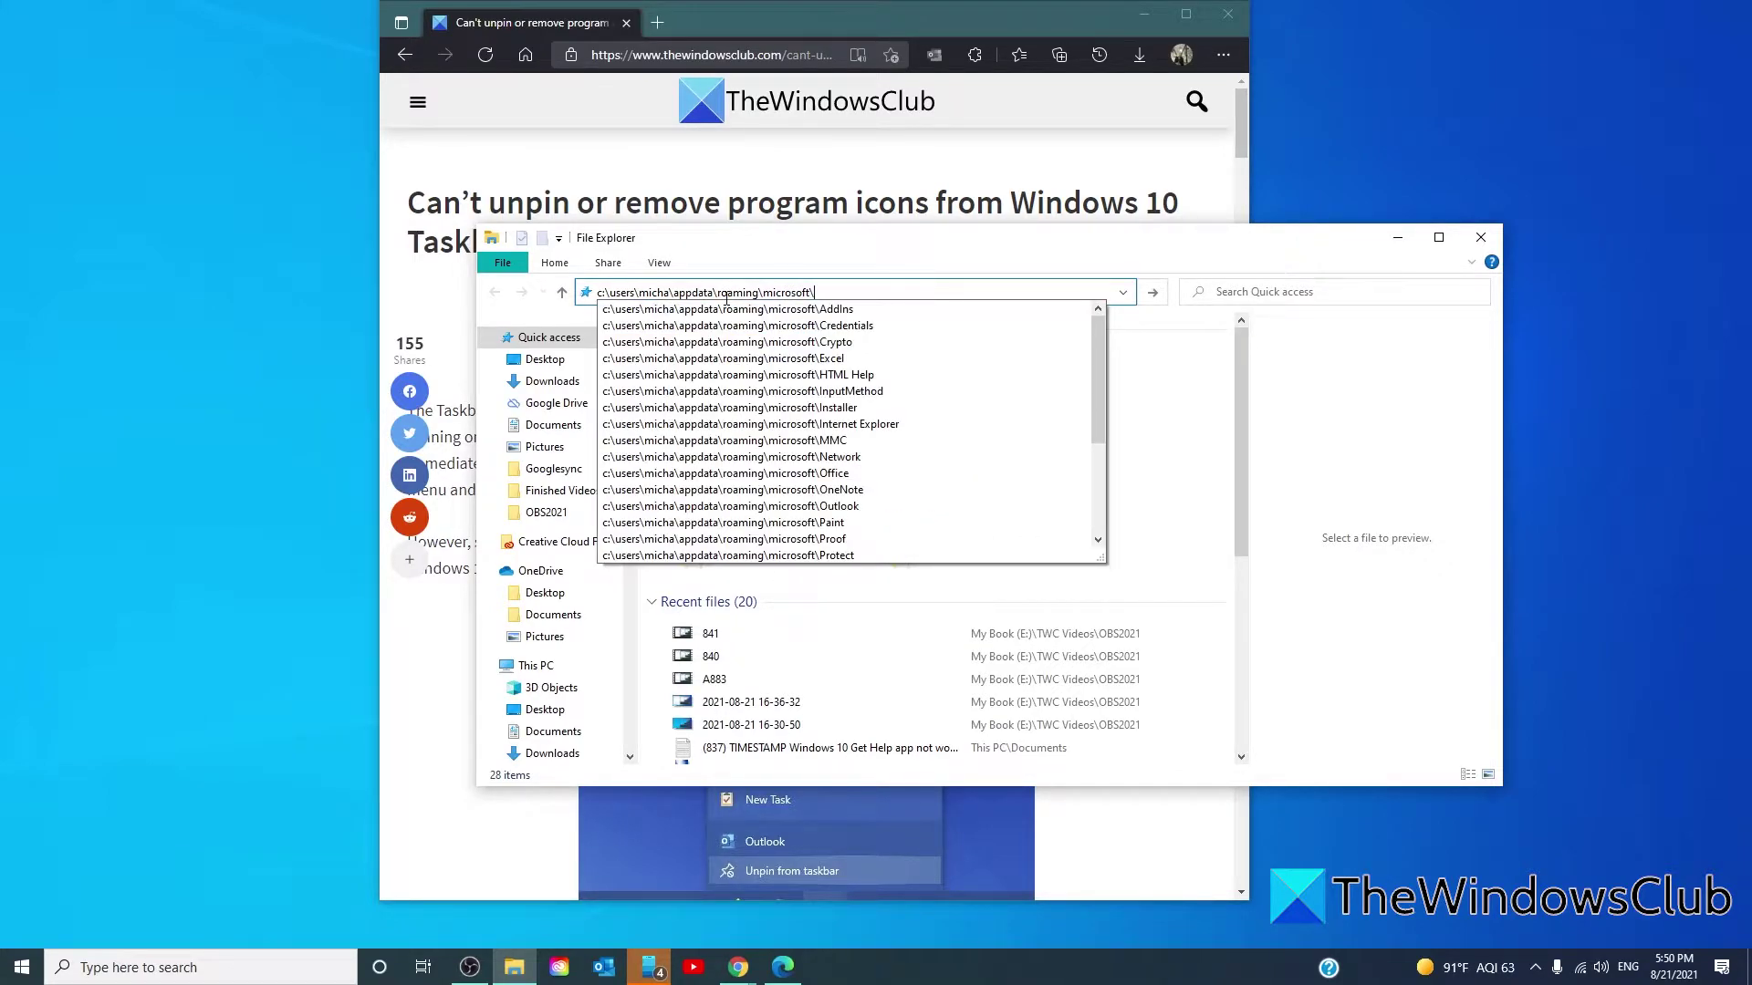
type("intere")
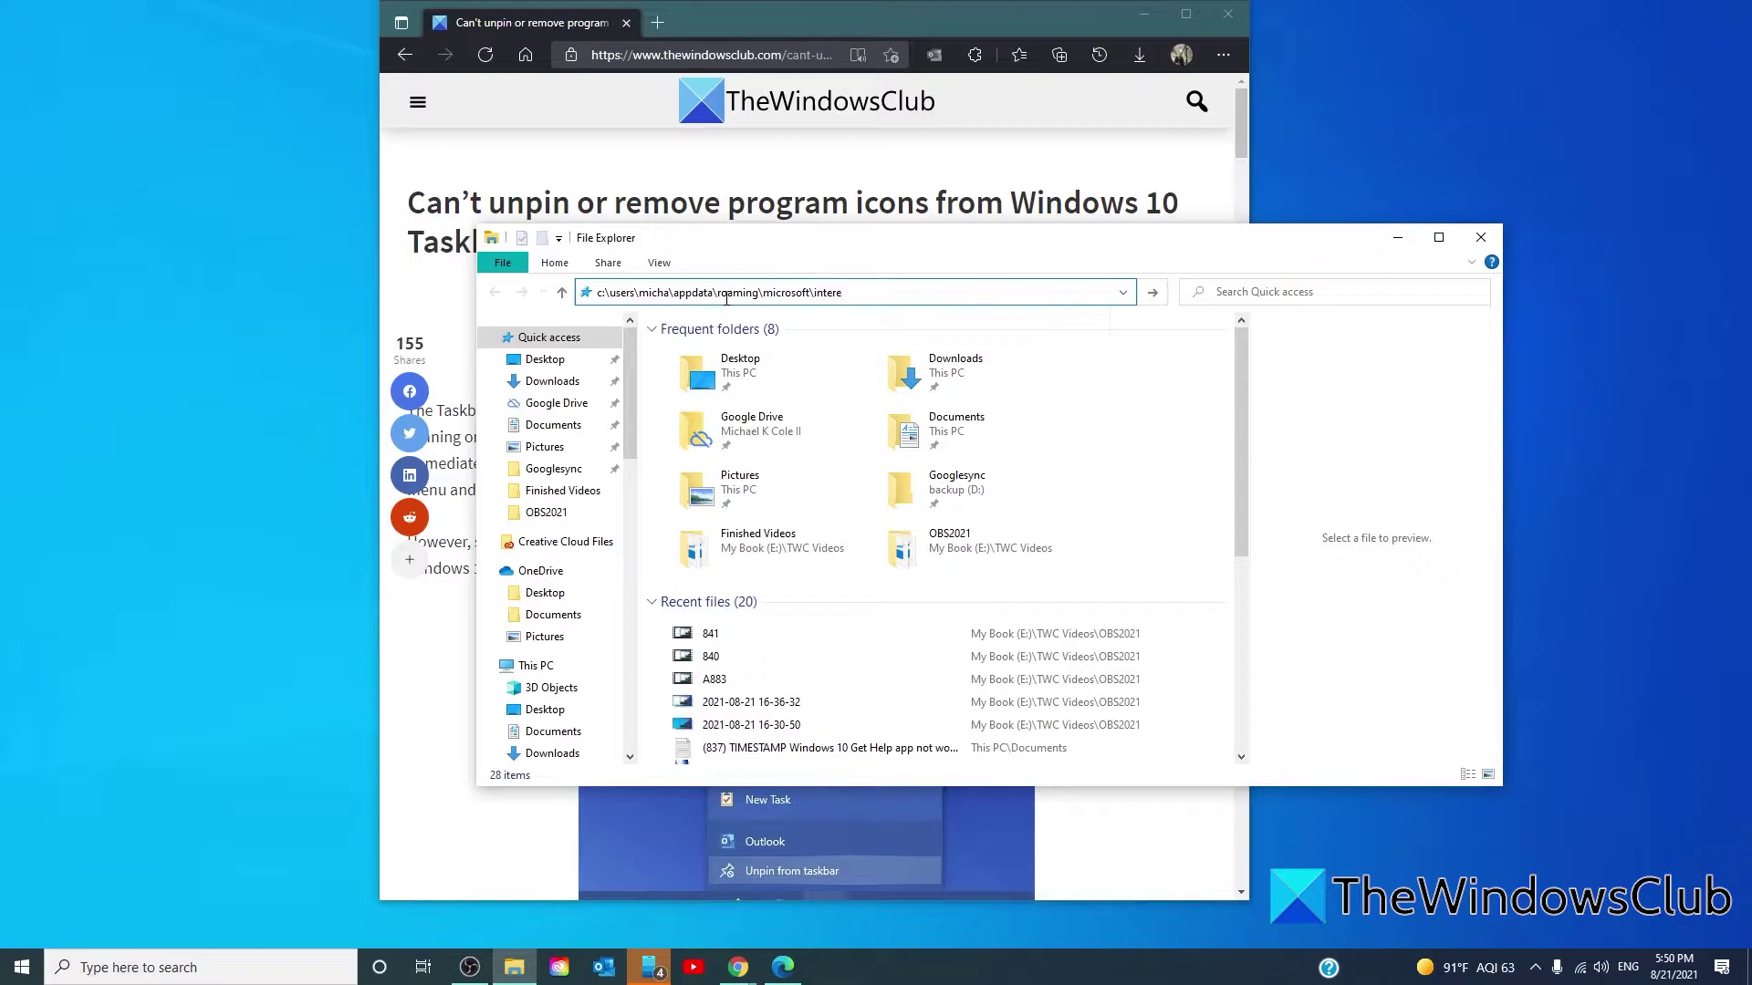
key("BackSpace")
type("net explorer\\")
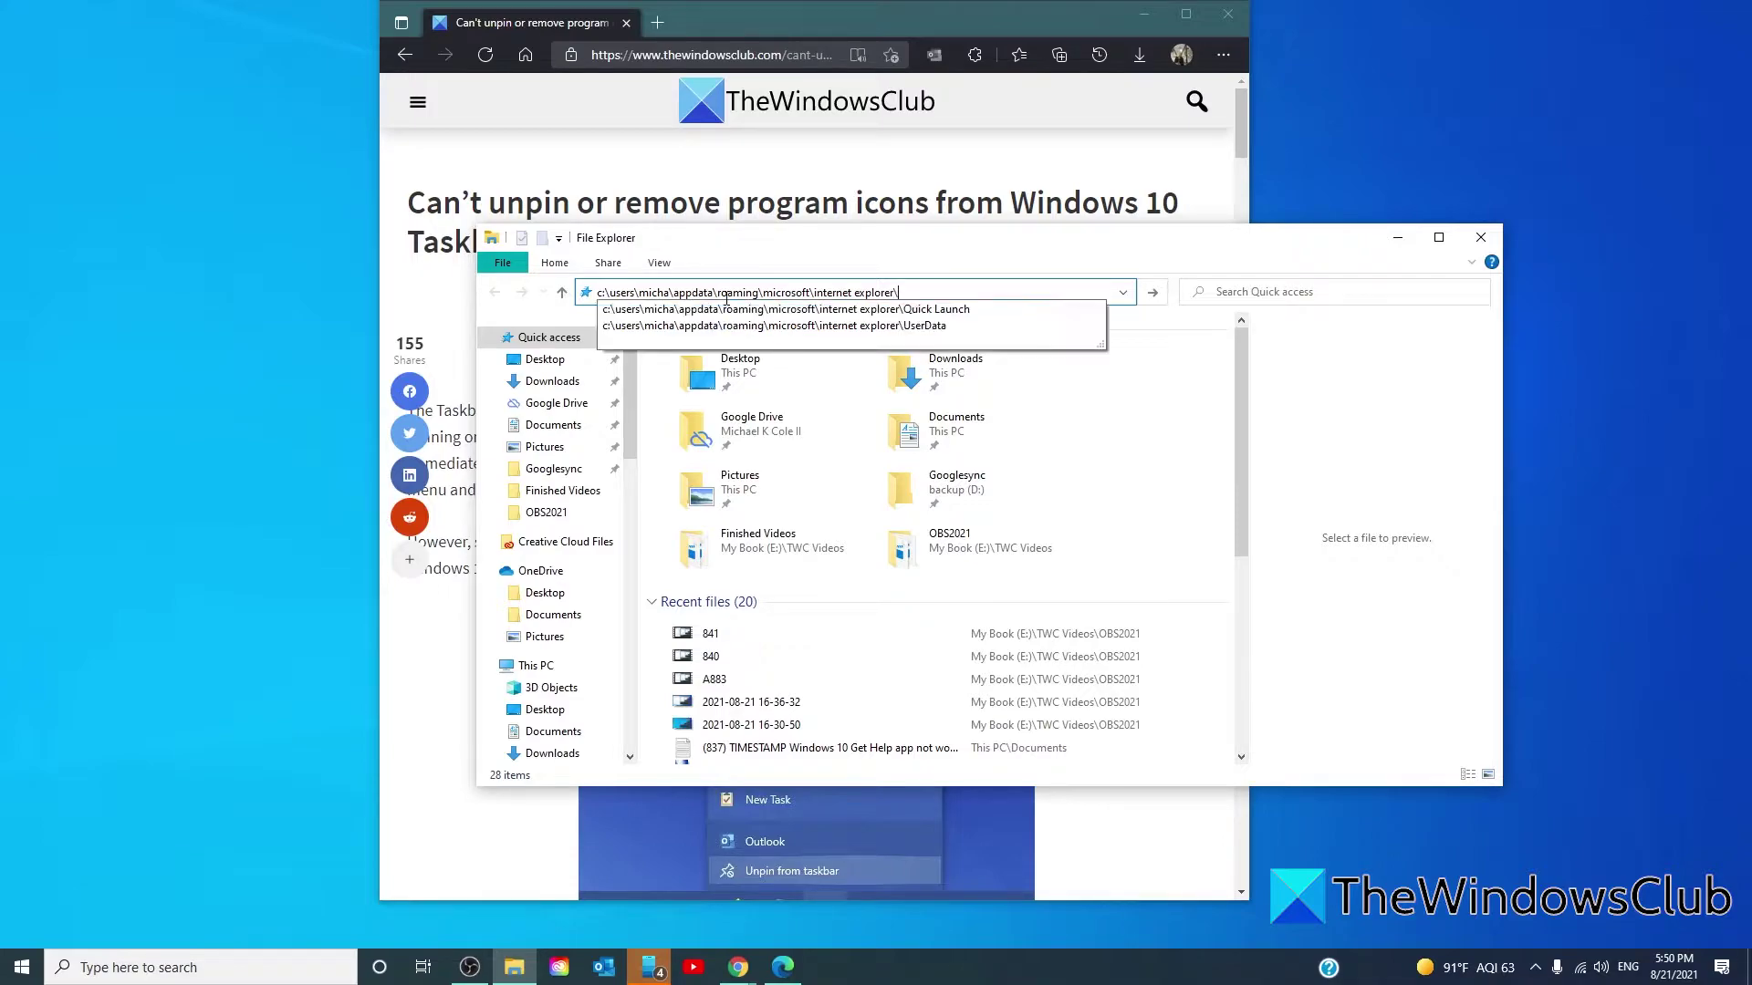
type("quick")
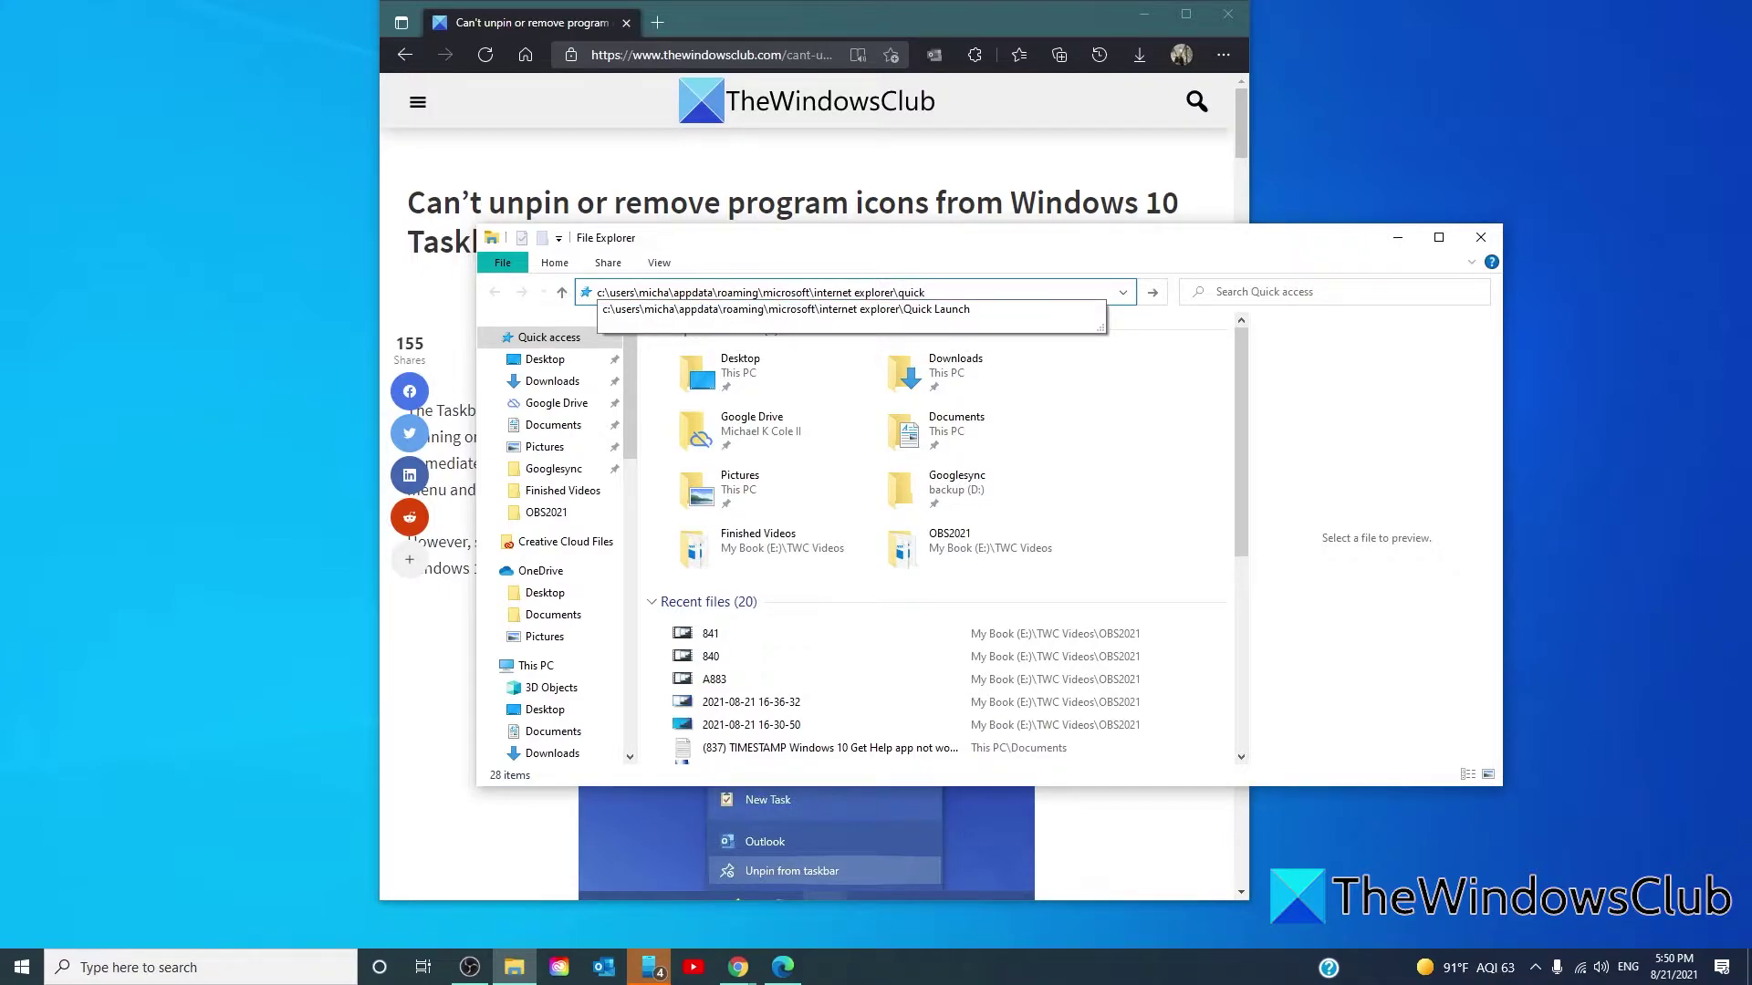
type(" launch")
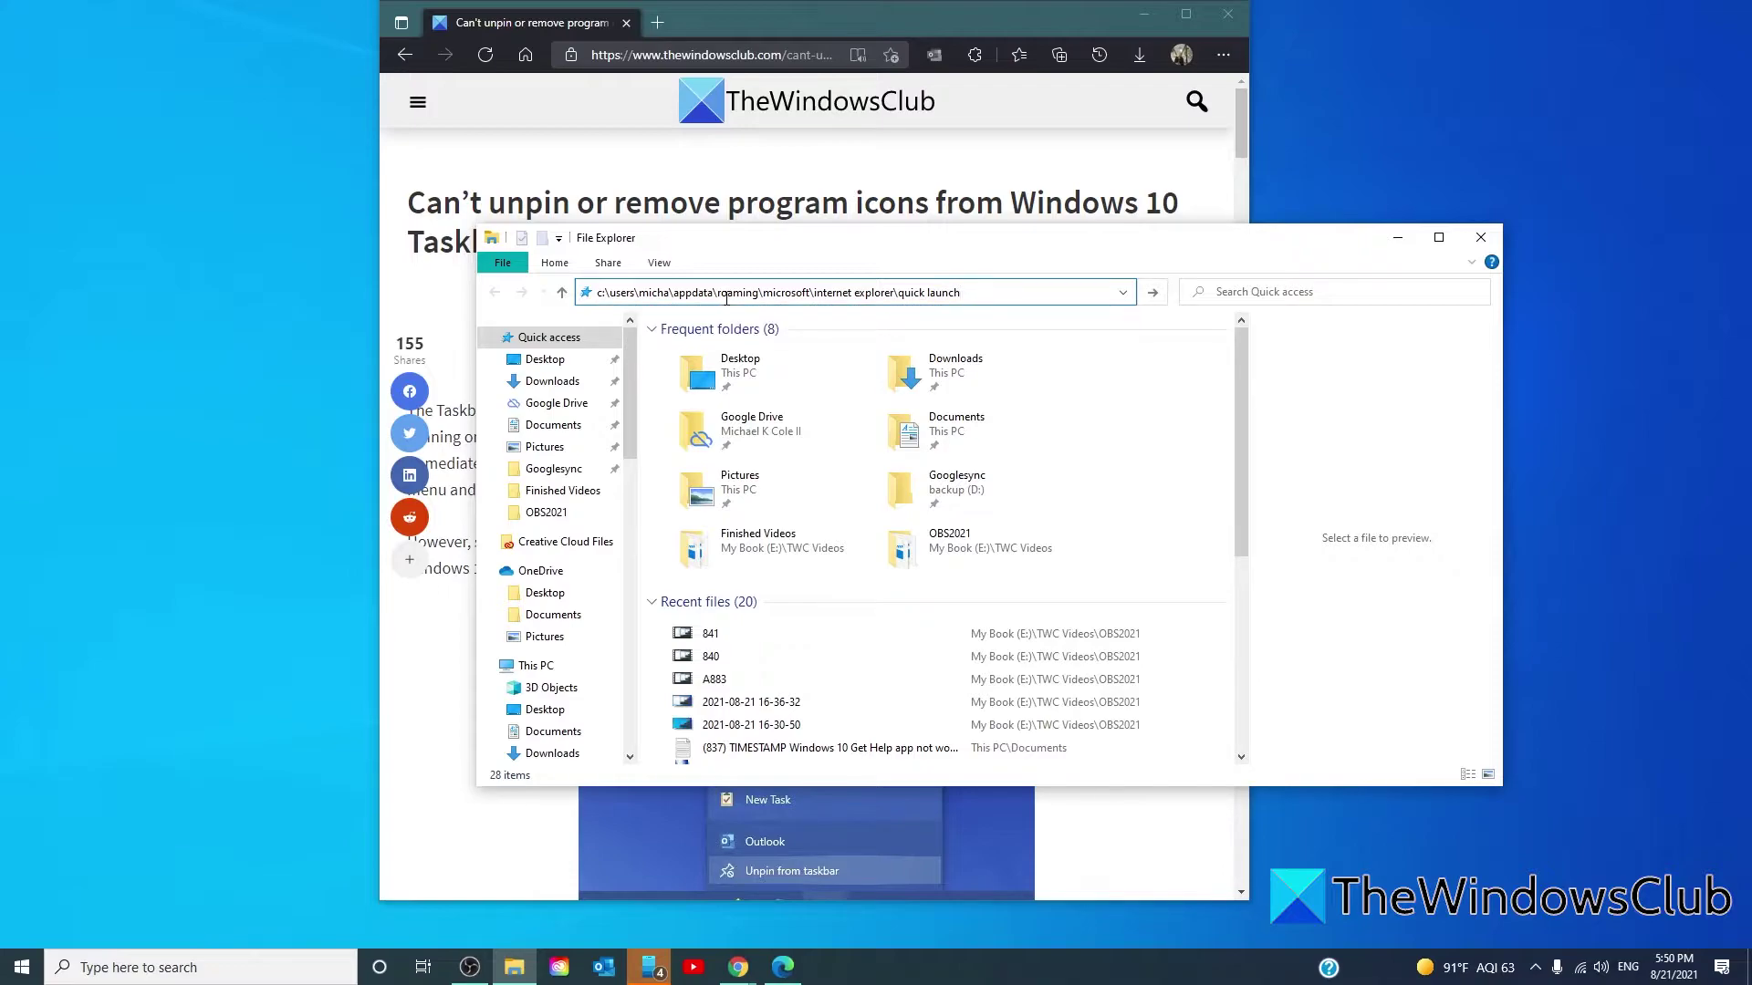
type("\\user")
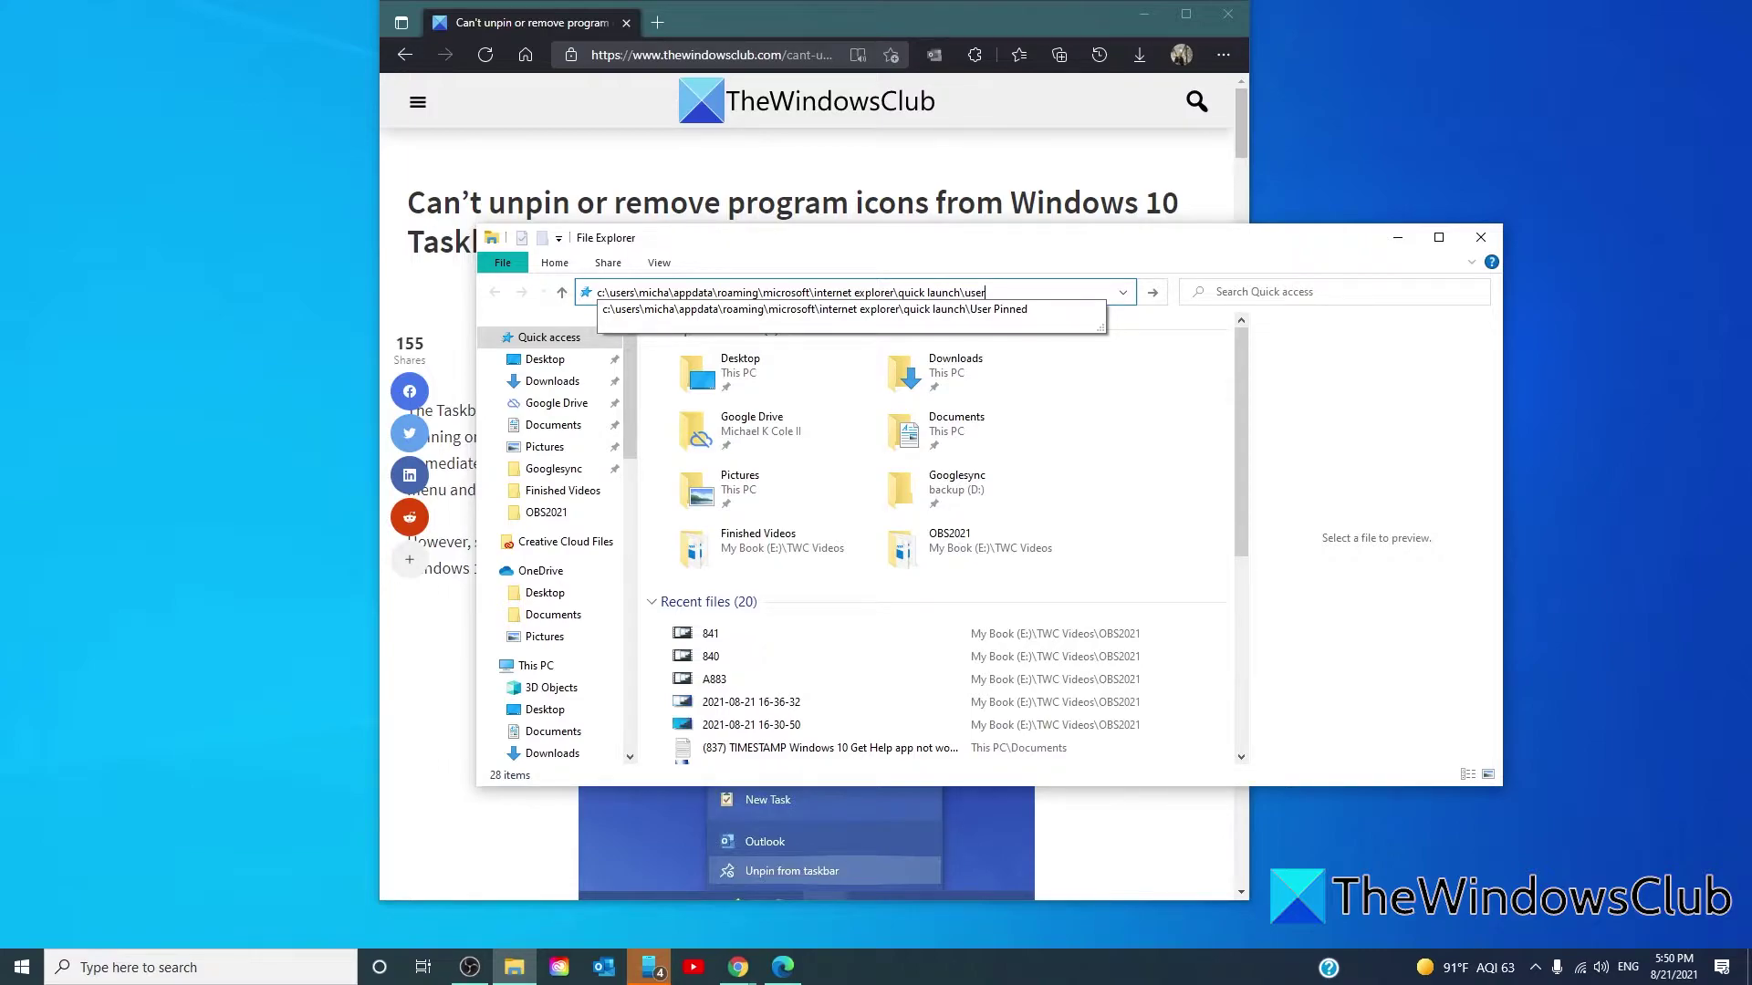
type(" pinned\\tas")
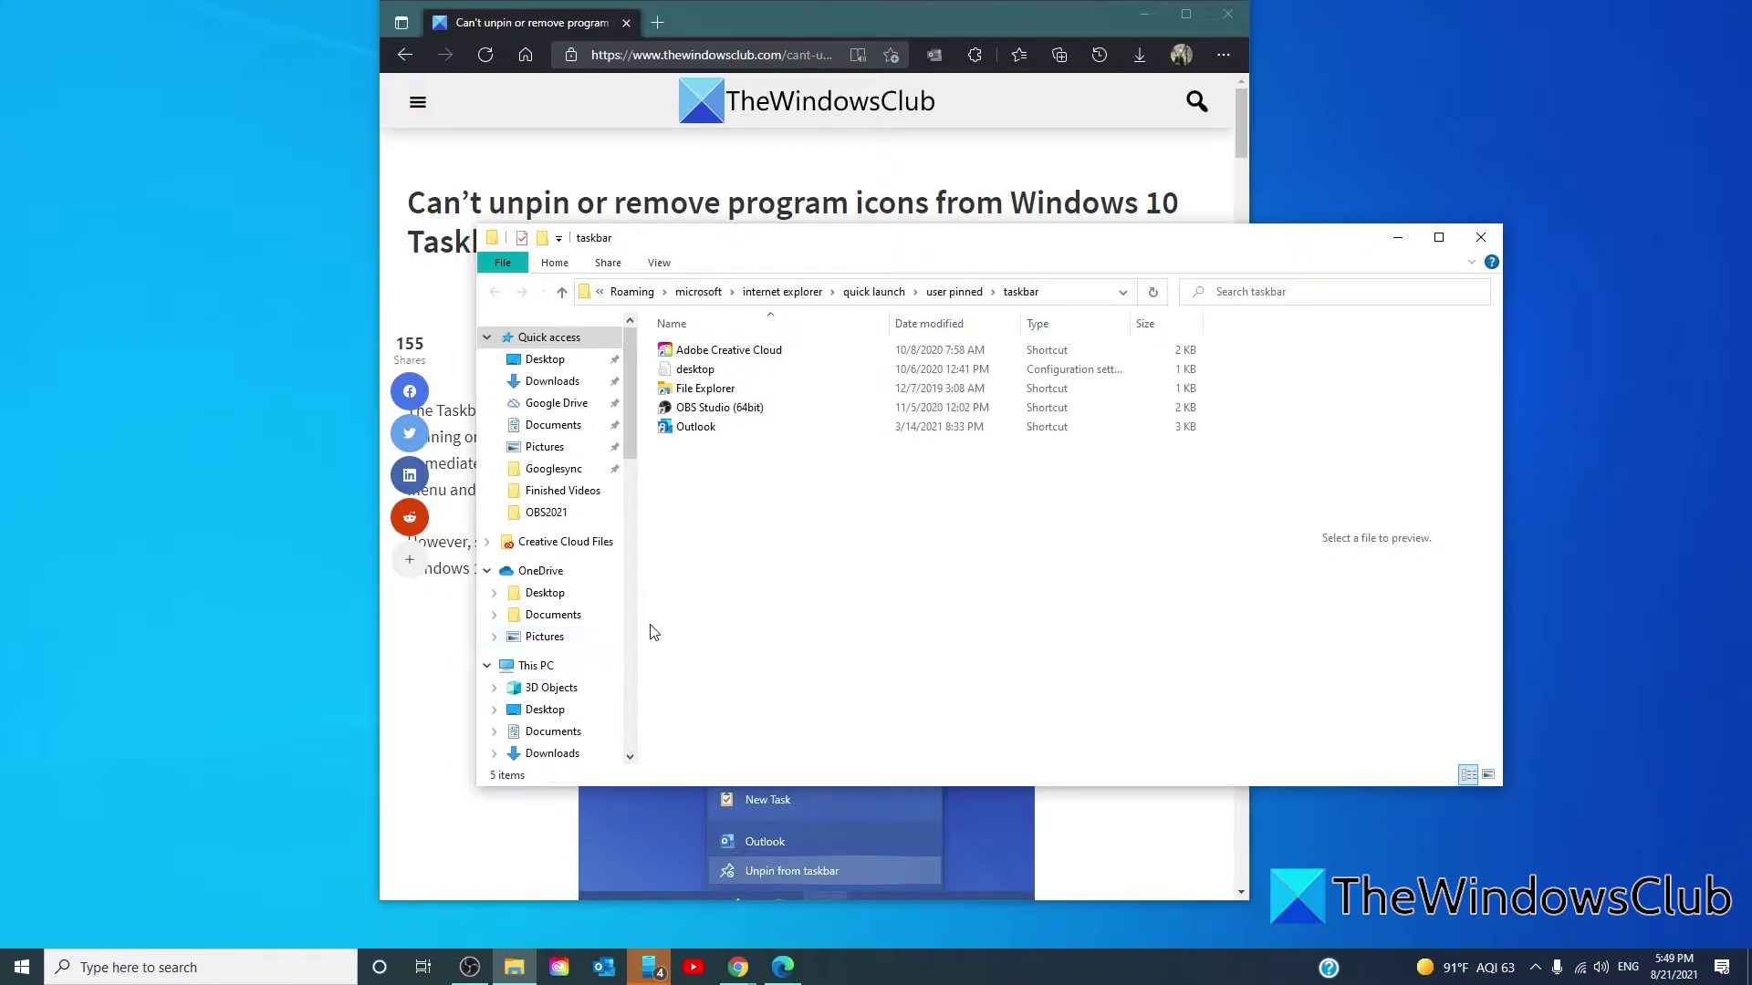
View the Adobe Creative Cloud shortcut's options without choosing one, then close File Explorer
right_click(705, 358)
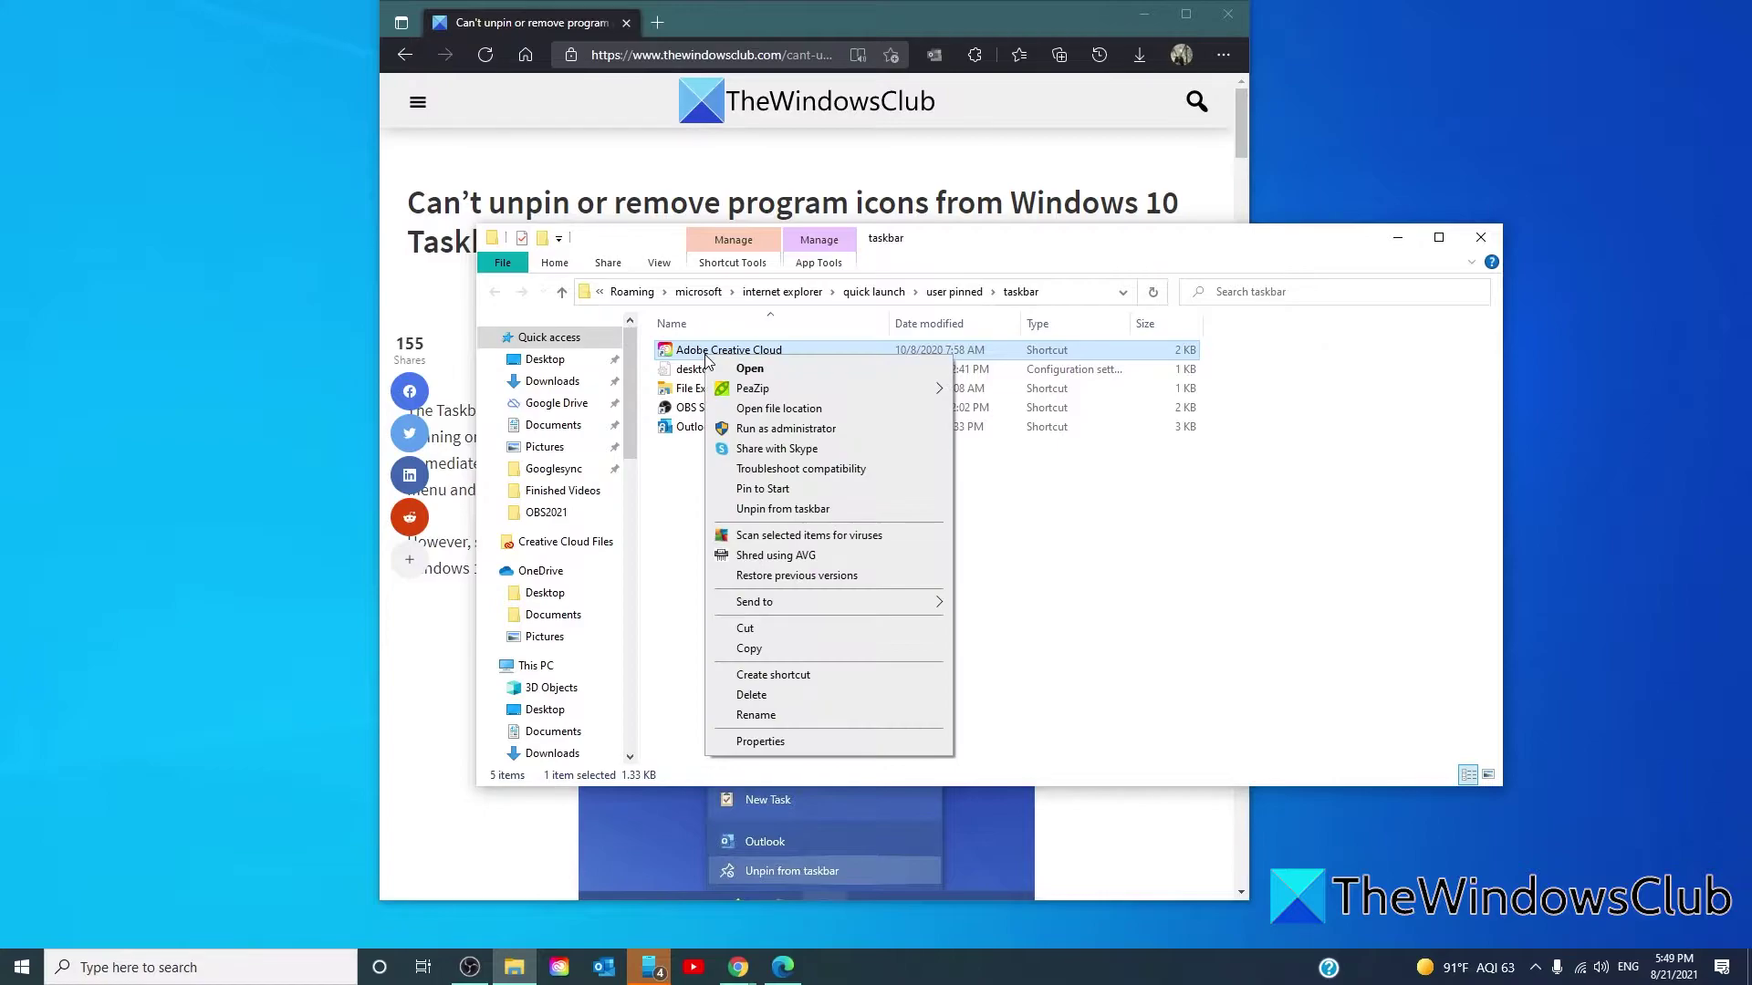
left_click(1151, 663)
left_click(1480, 237)
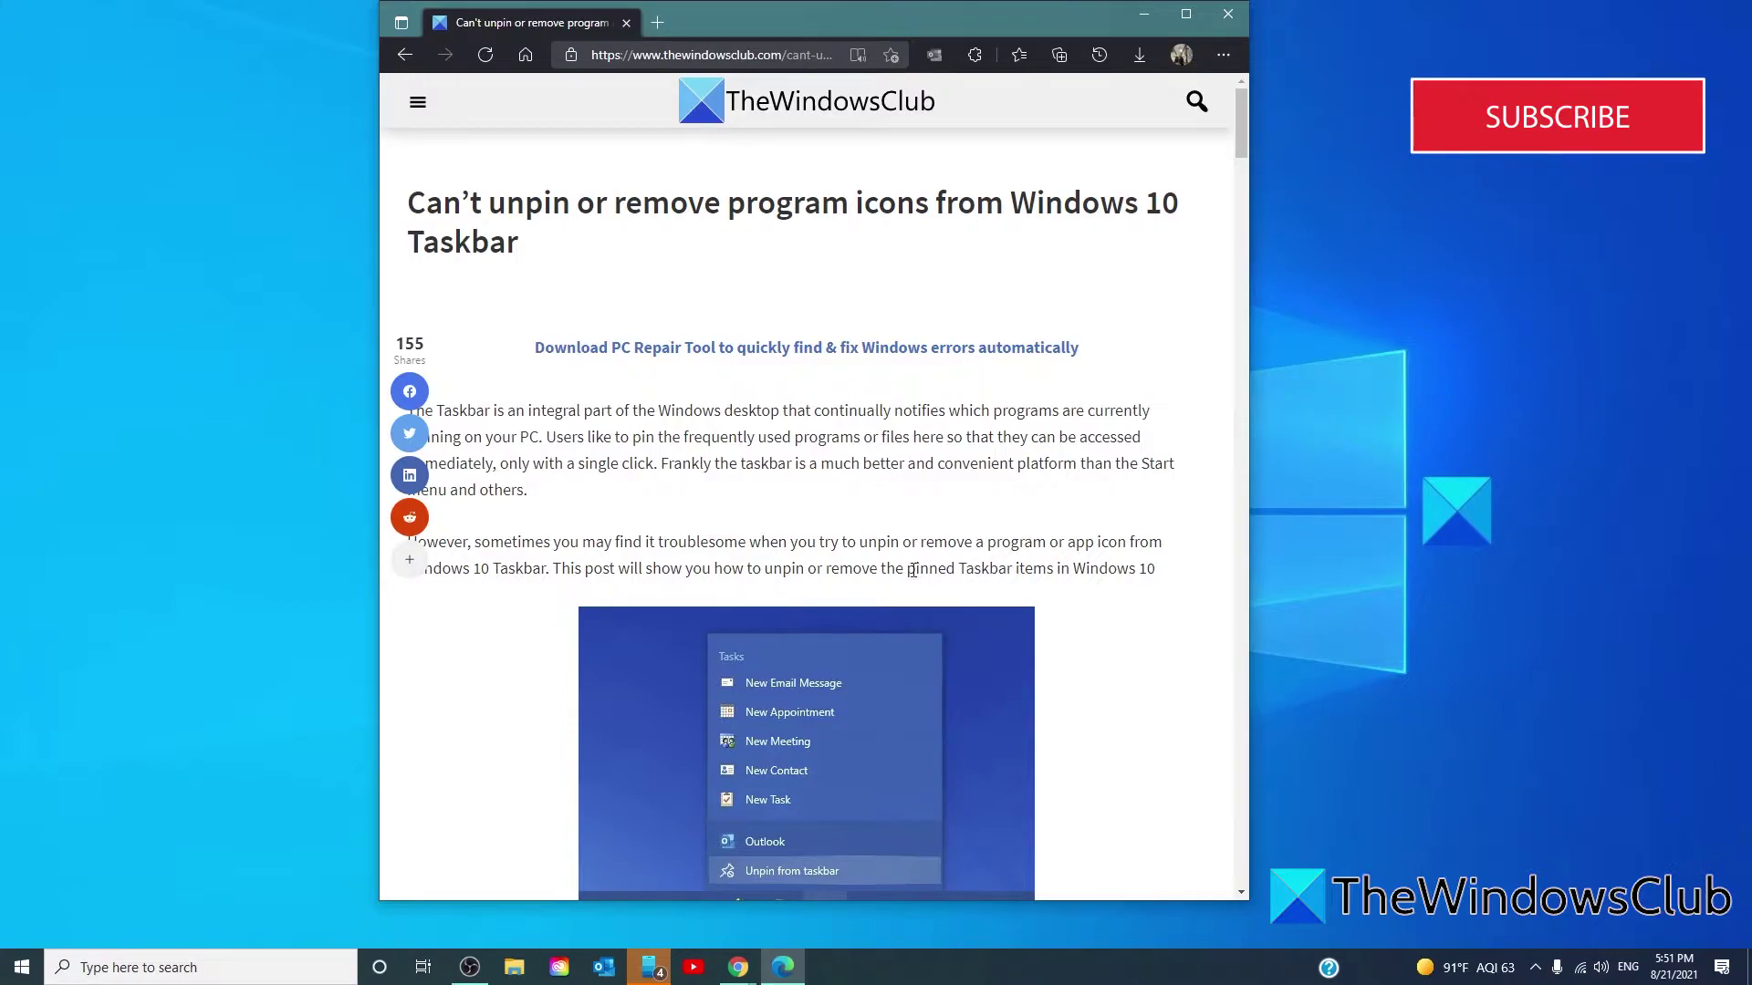
Find Registry Editor with a 're' search and launch it
left_click(209, 967)
type("re")
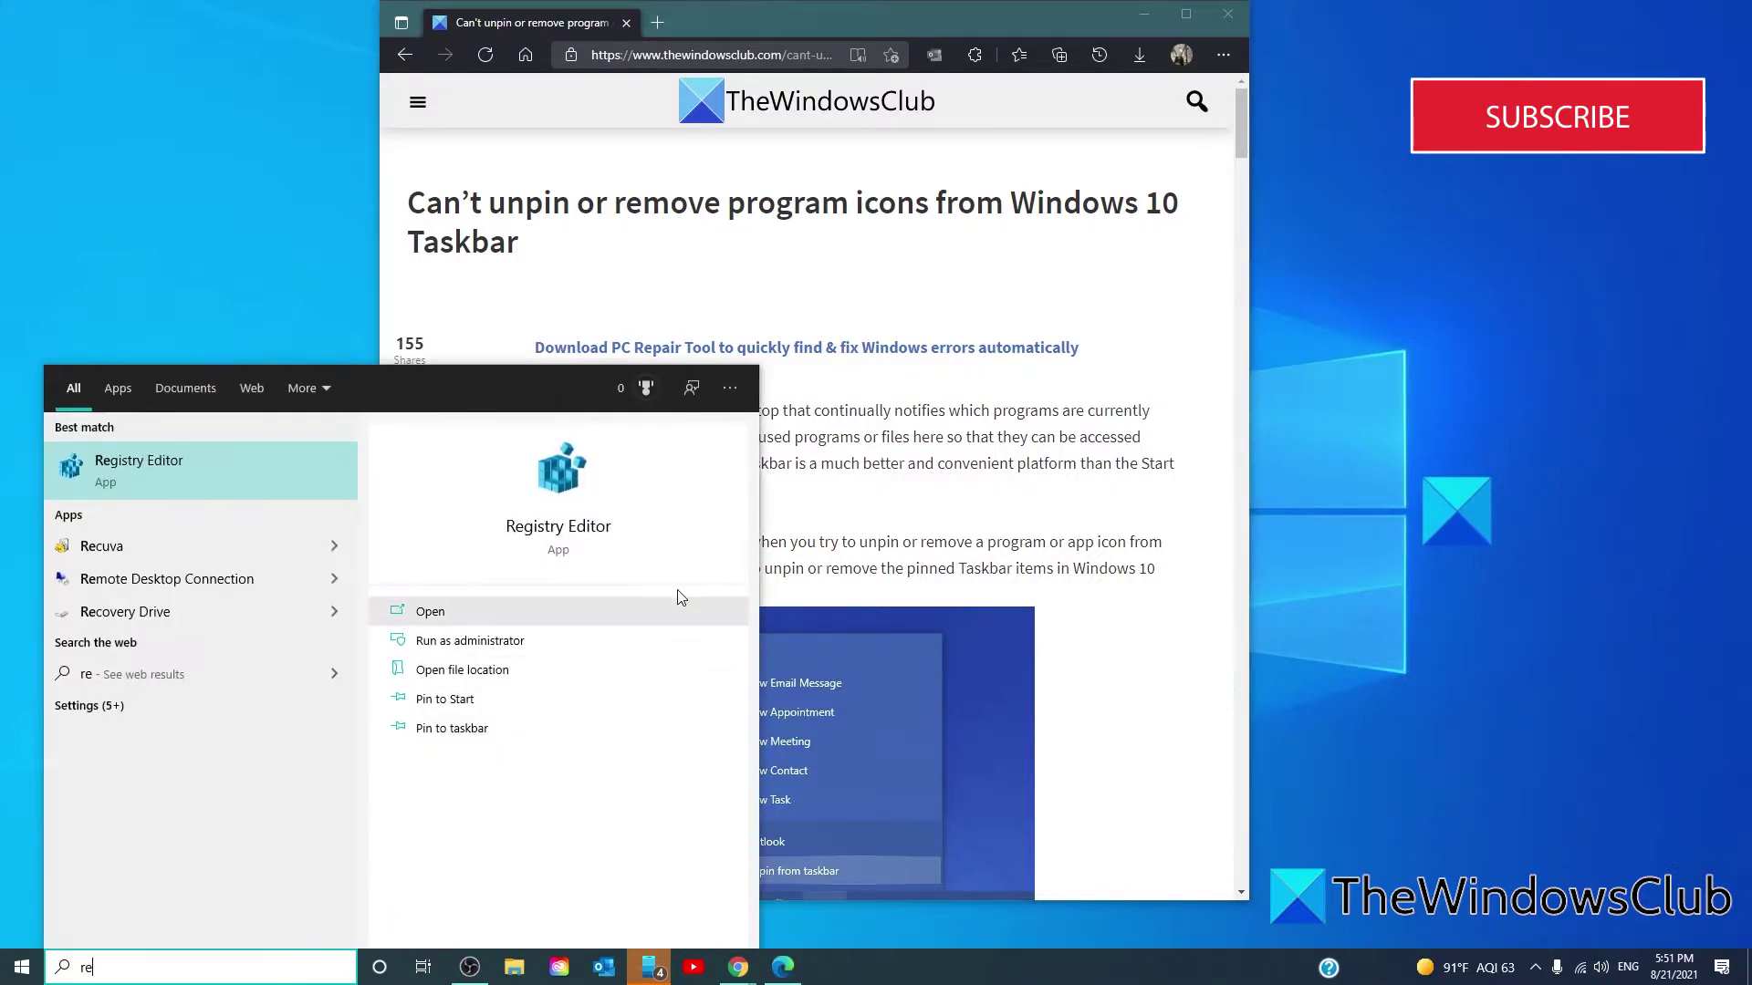
left_click(678, 604)
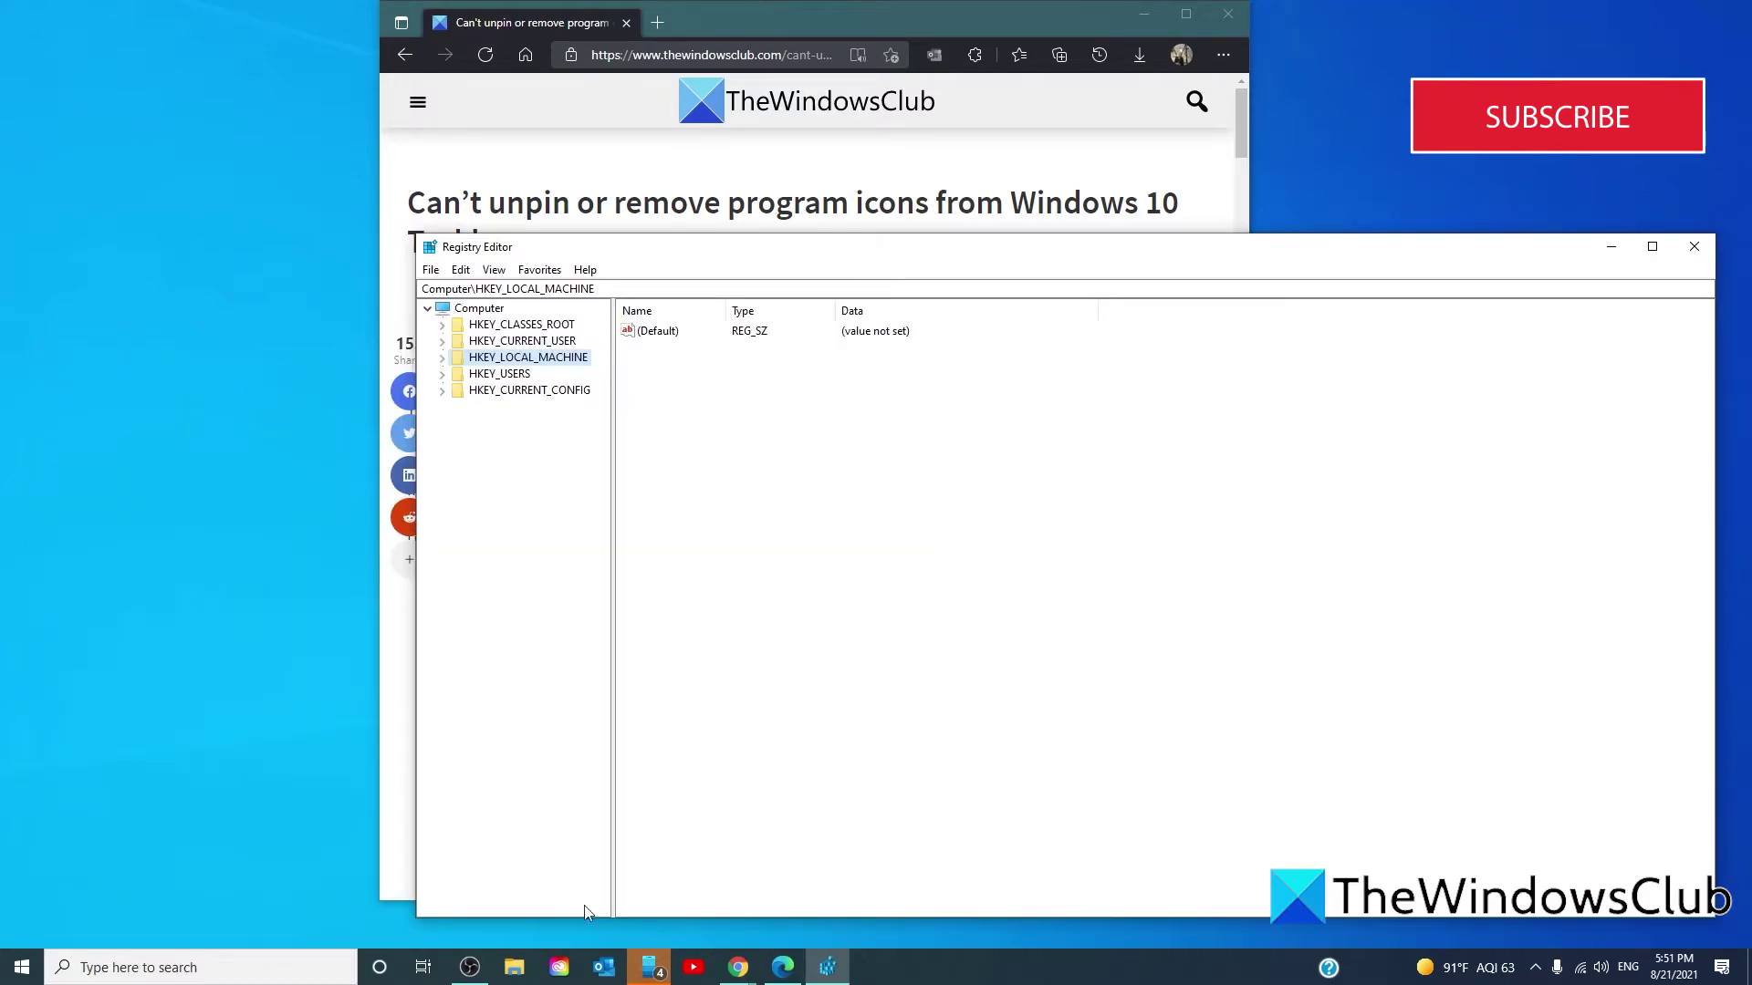
Expand HKEY_CURRENT_USER\SOFTWARE\Microsoft\Windows\CurrentVersion\Explorer and select the Taskband key
left_click(443, 342)
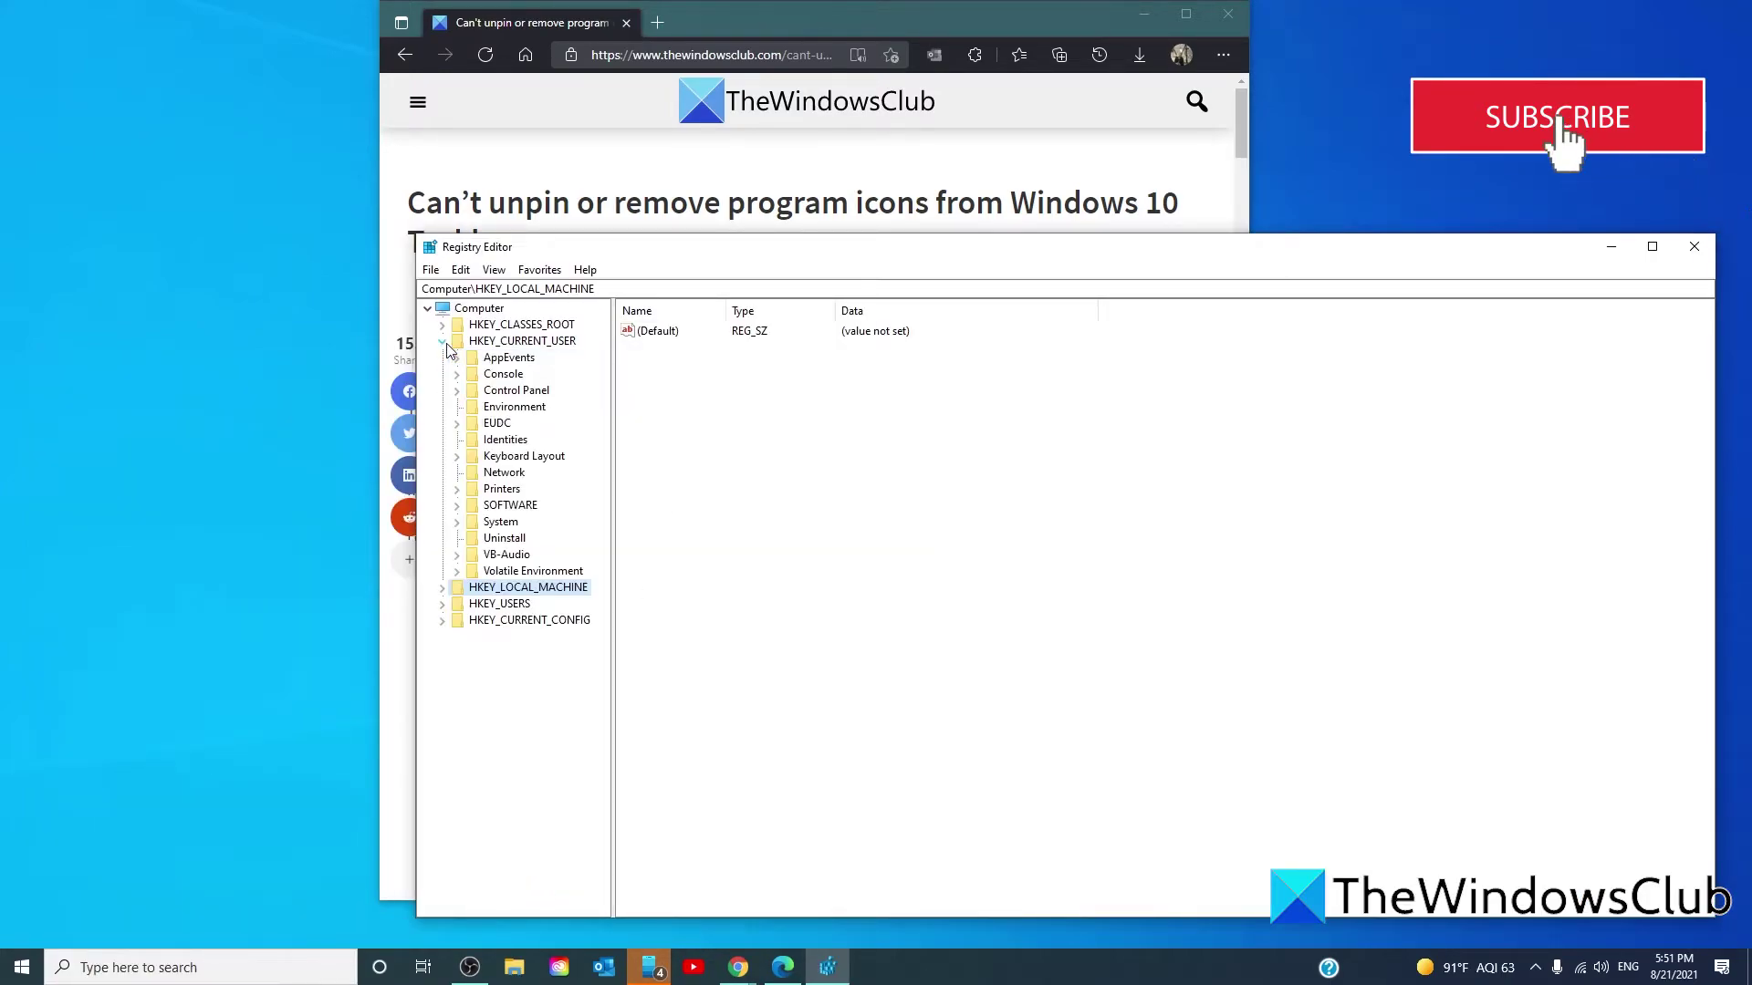
left_click(457, 509)
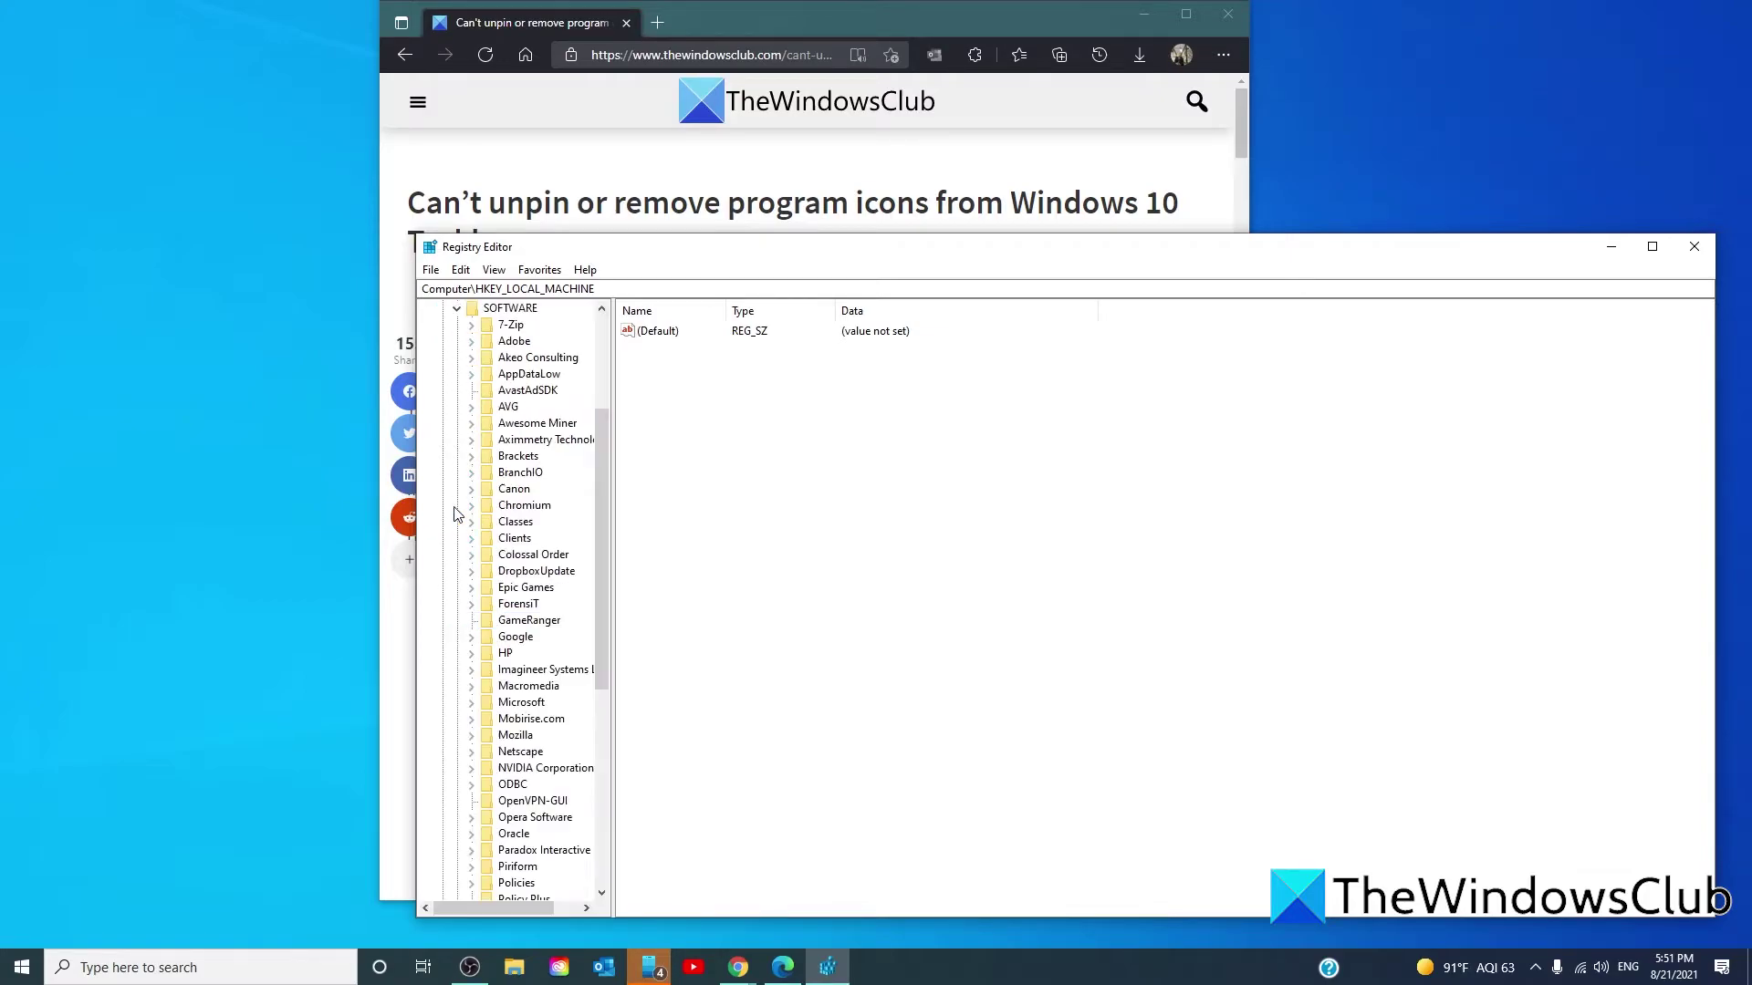
left_click(471, 703)
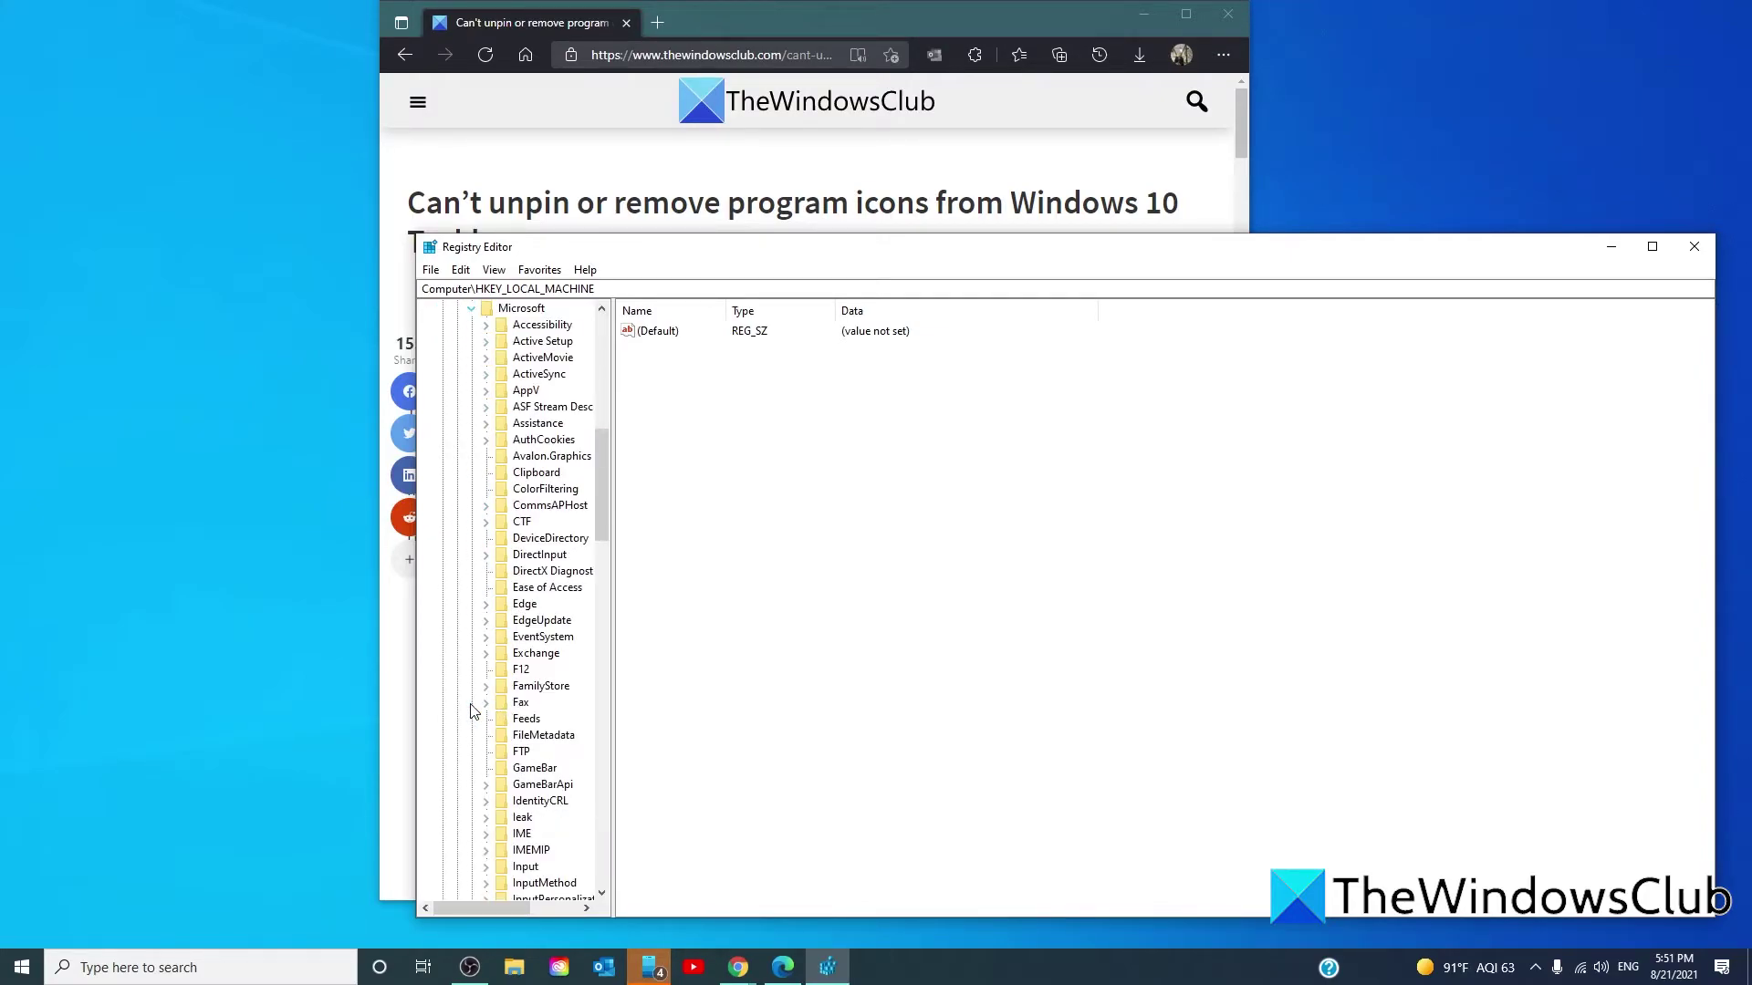
left_click_drag(600, 513, 606, 792)
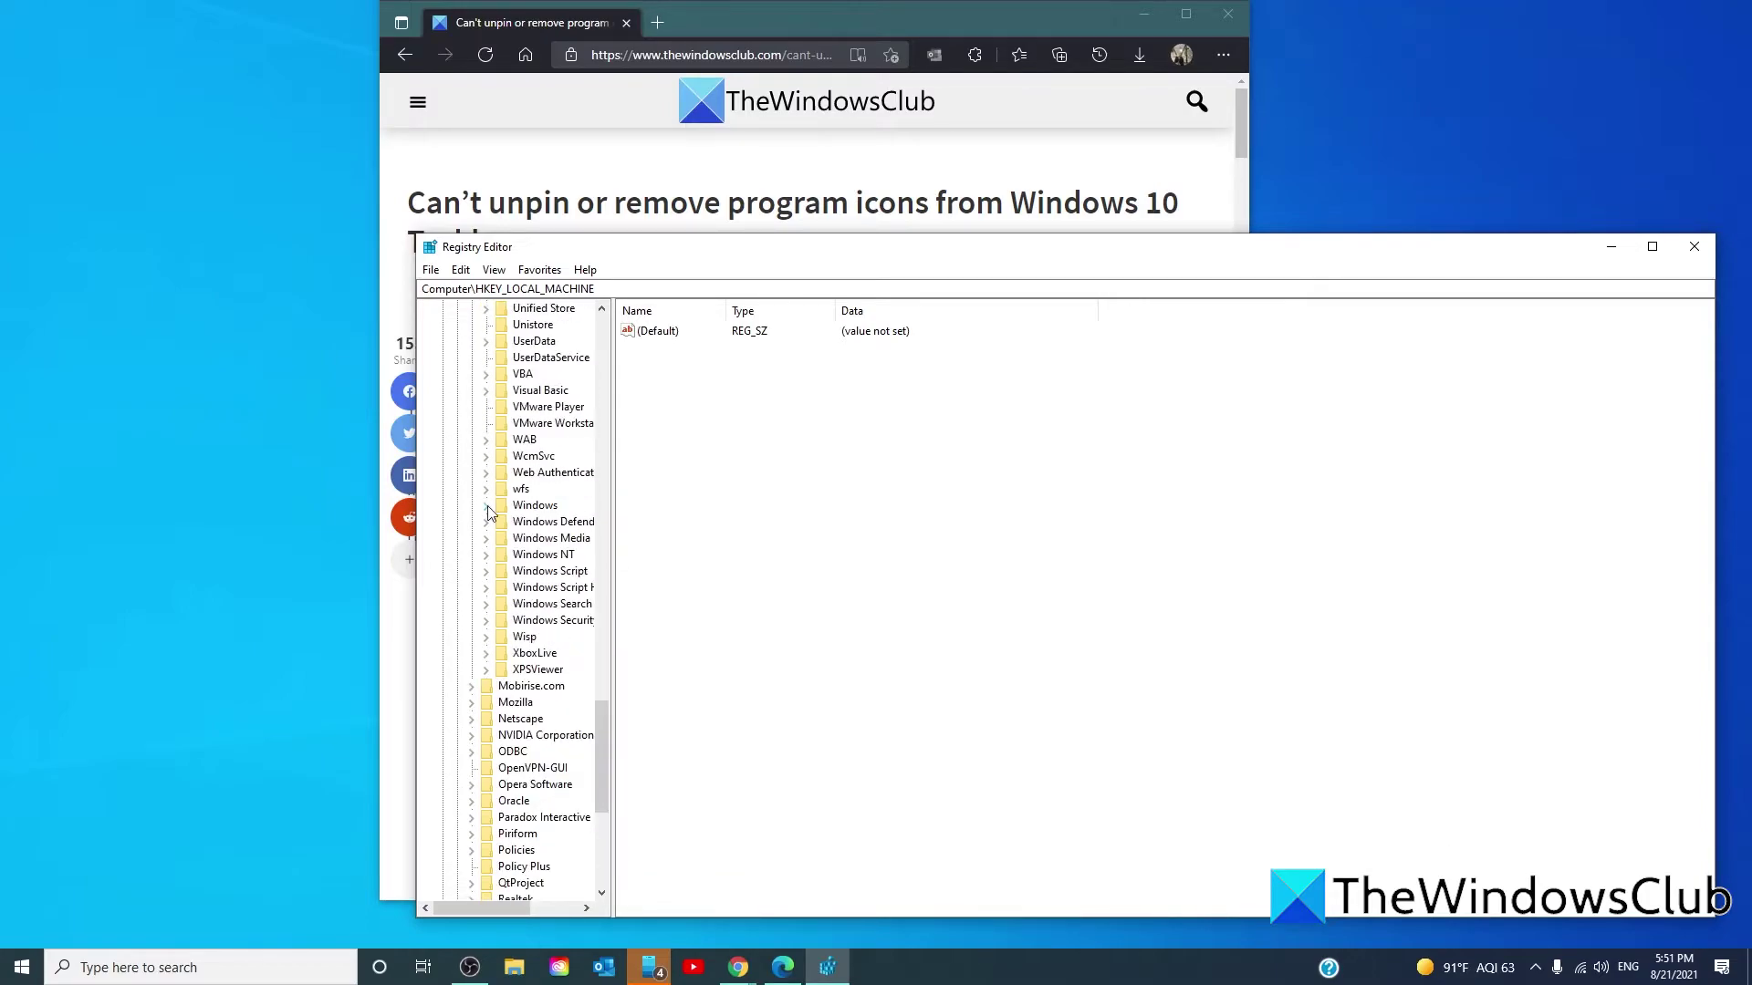
left_click(487, 507)
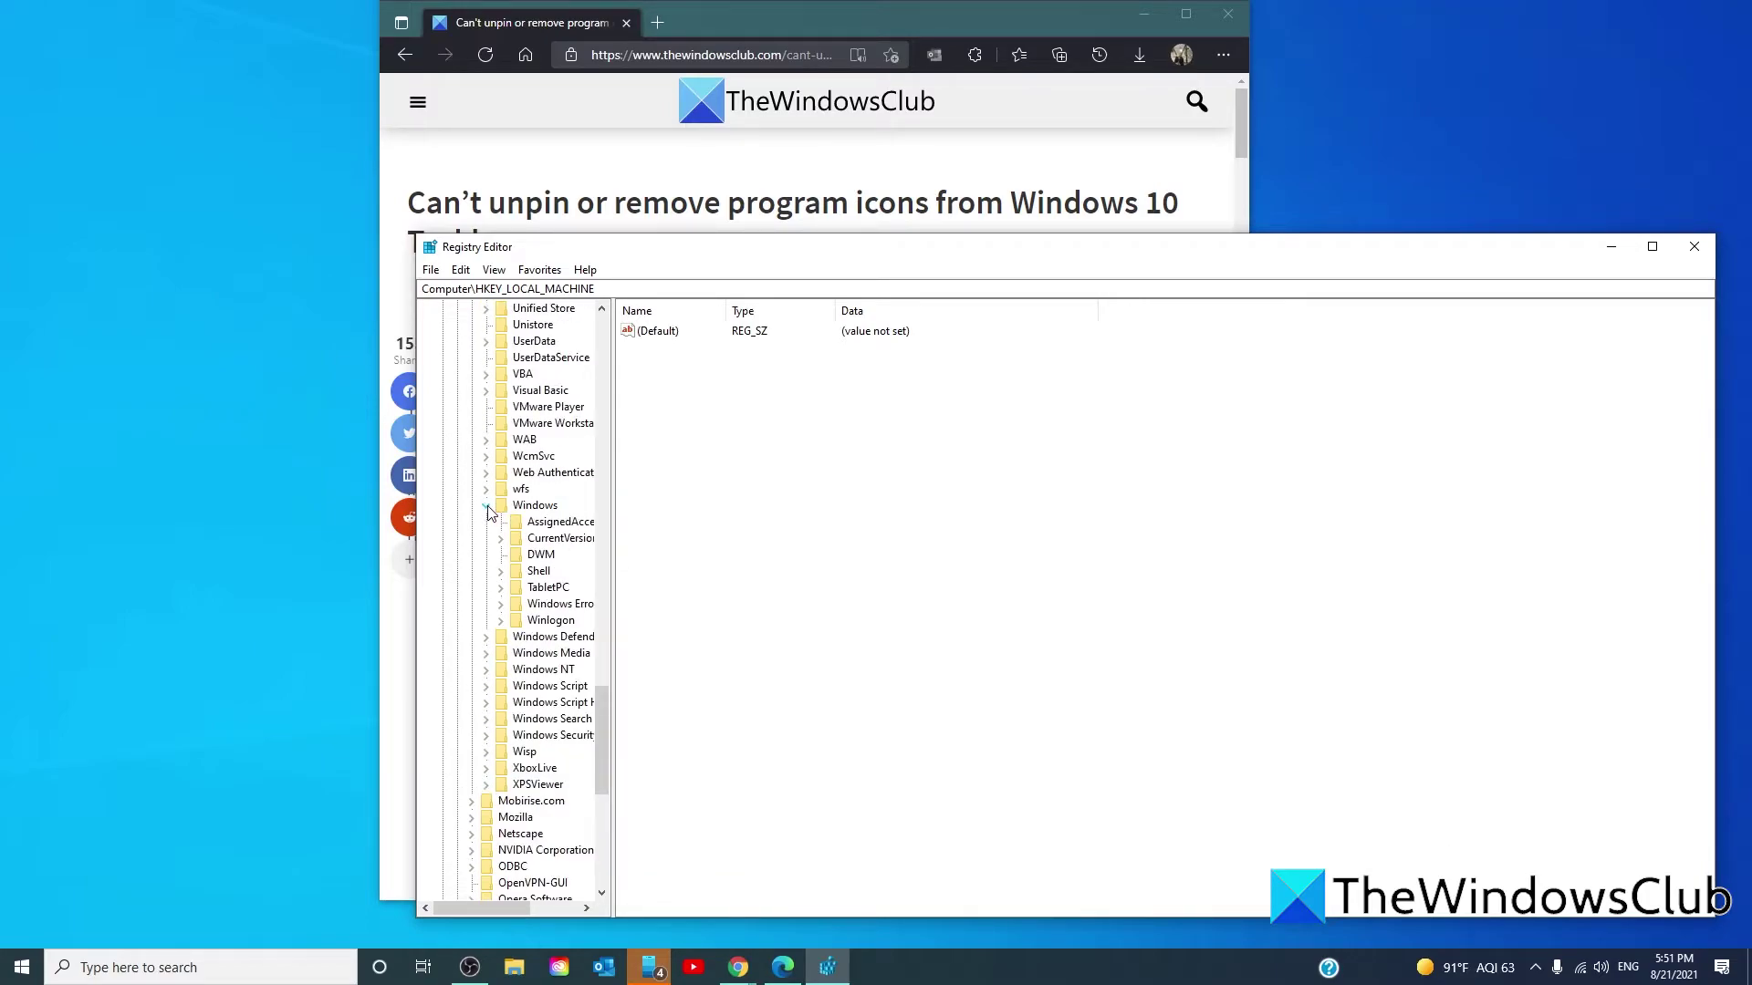
left_click(500, 540)
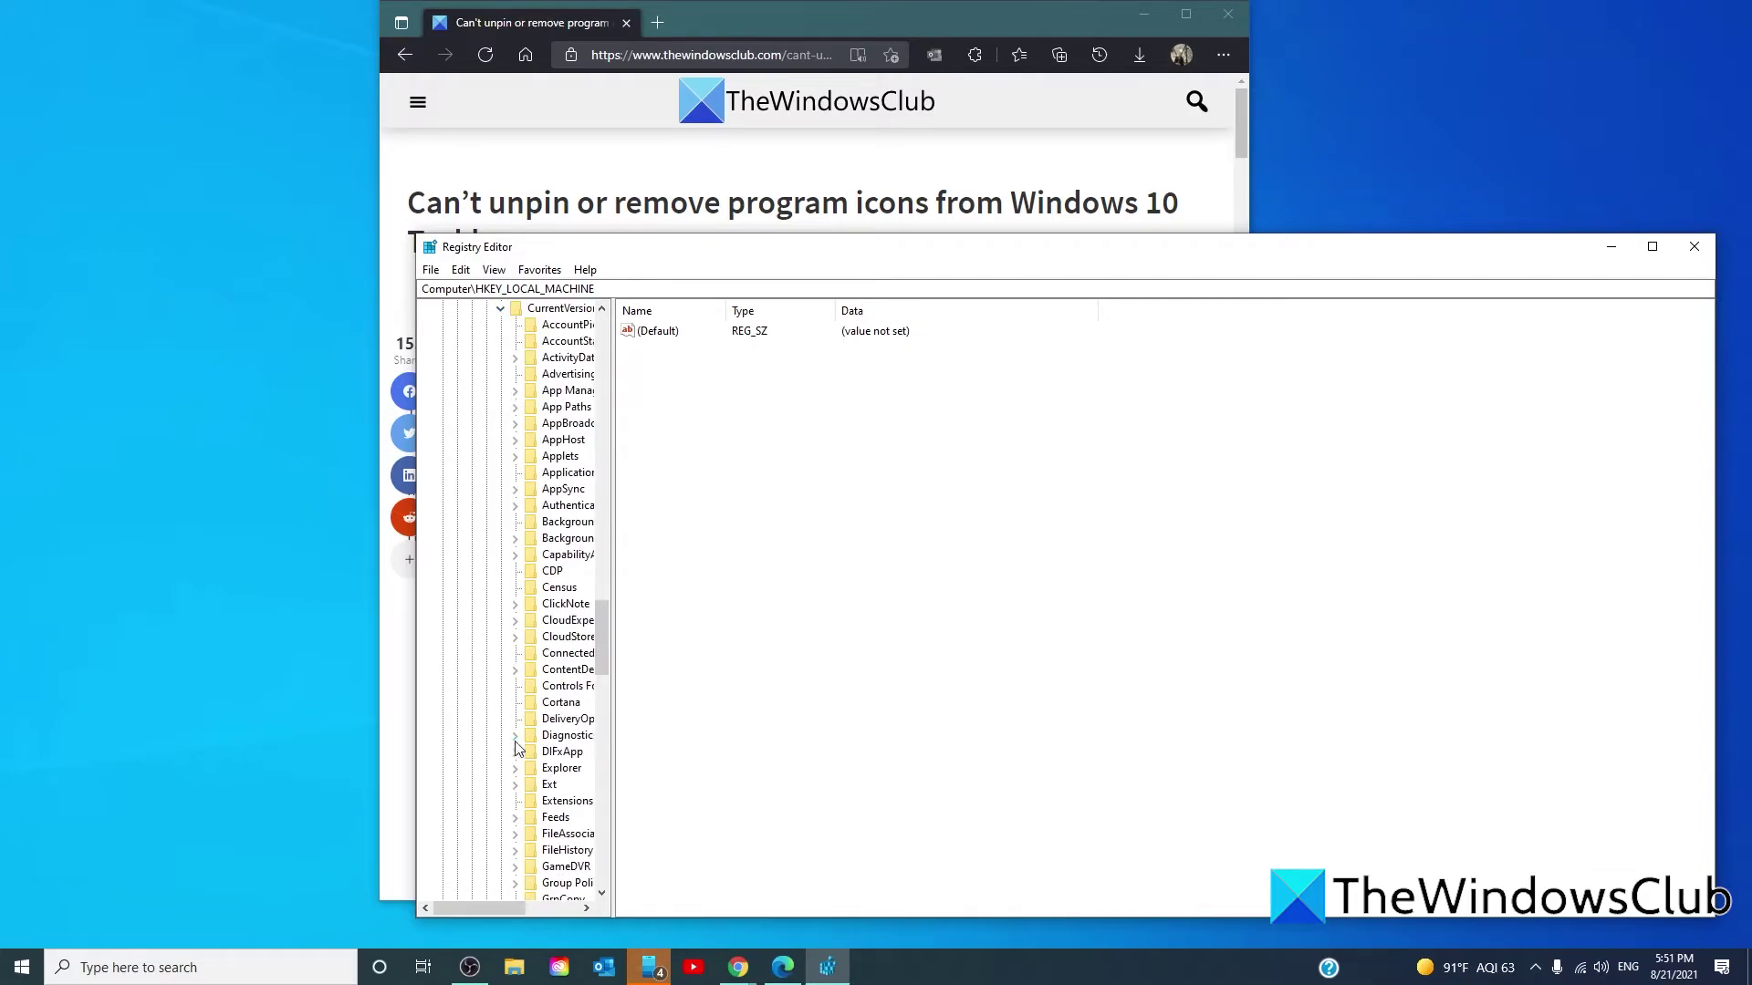
left_click(519, 774)
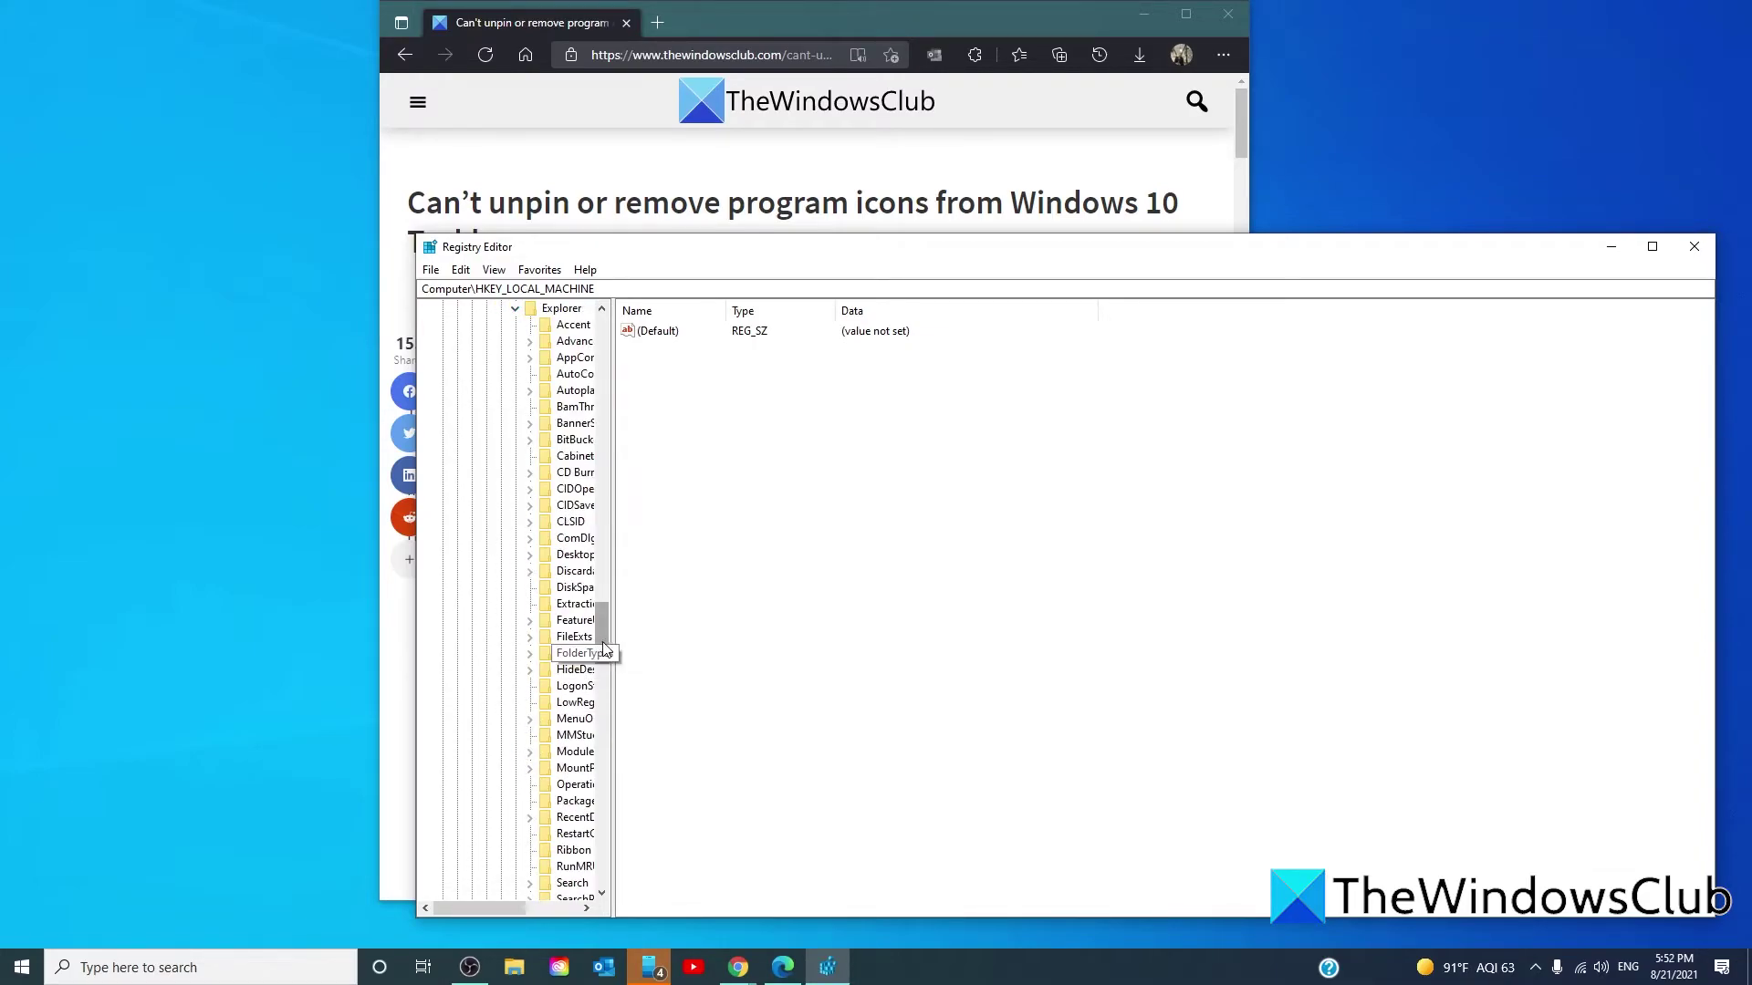
left_click_drag(604, 655, 604, 695)
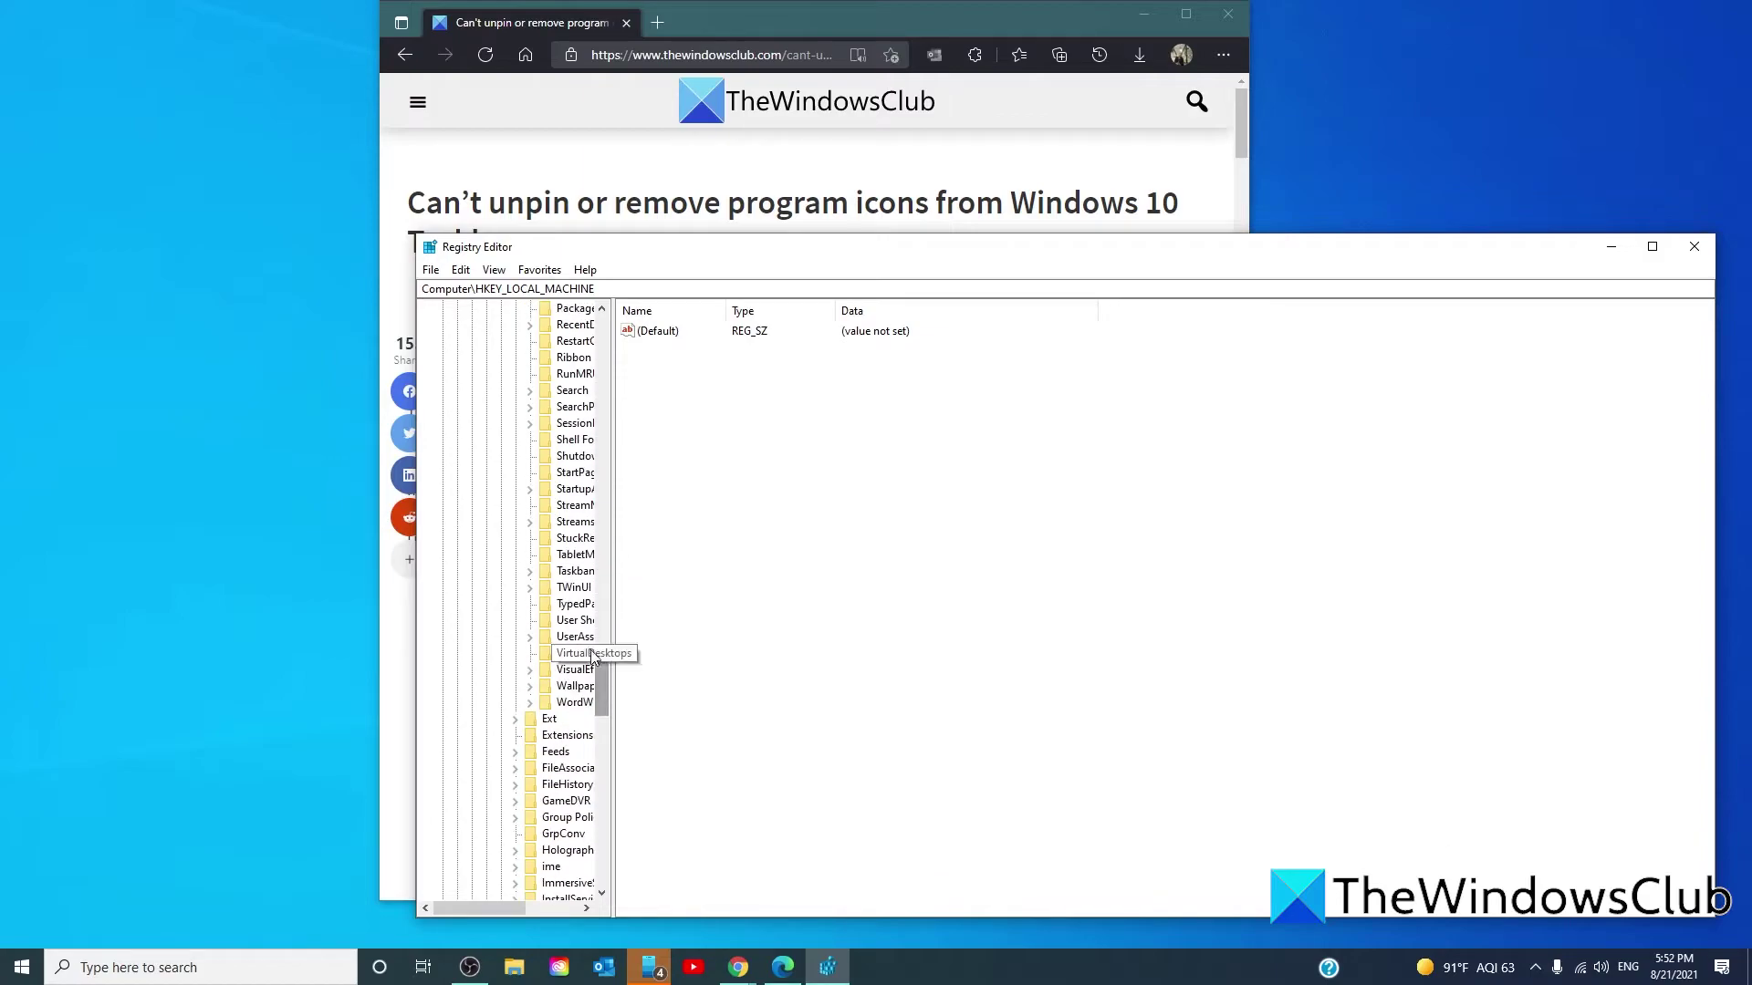
left_click(573, 572)
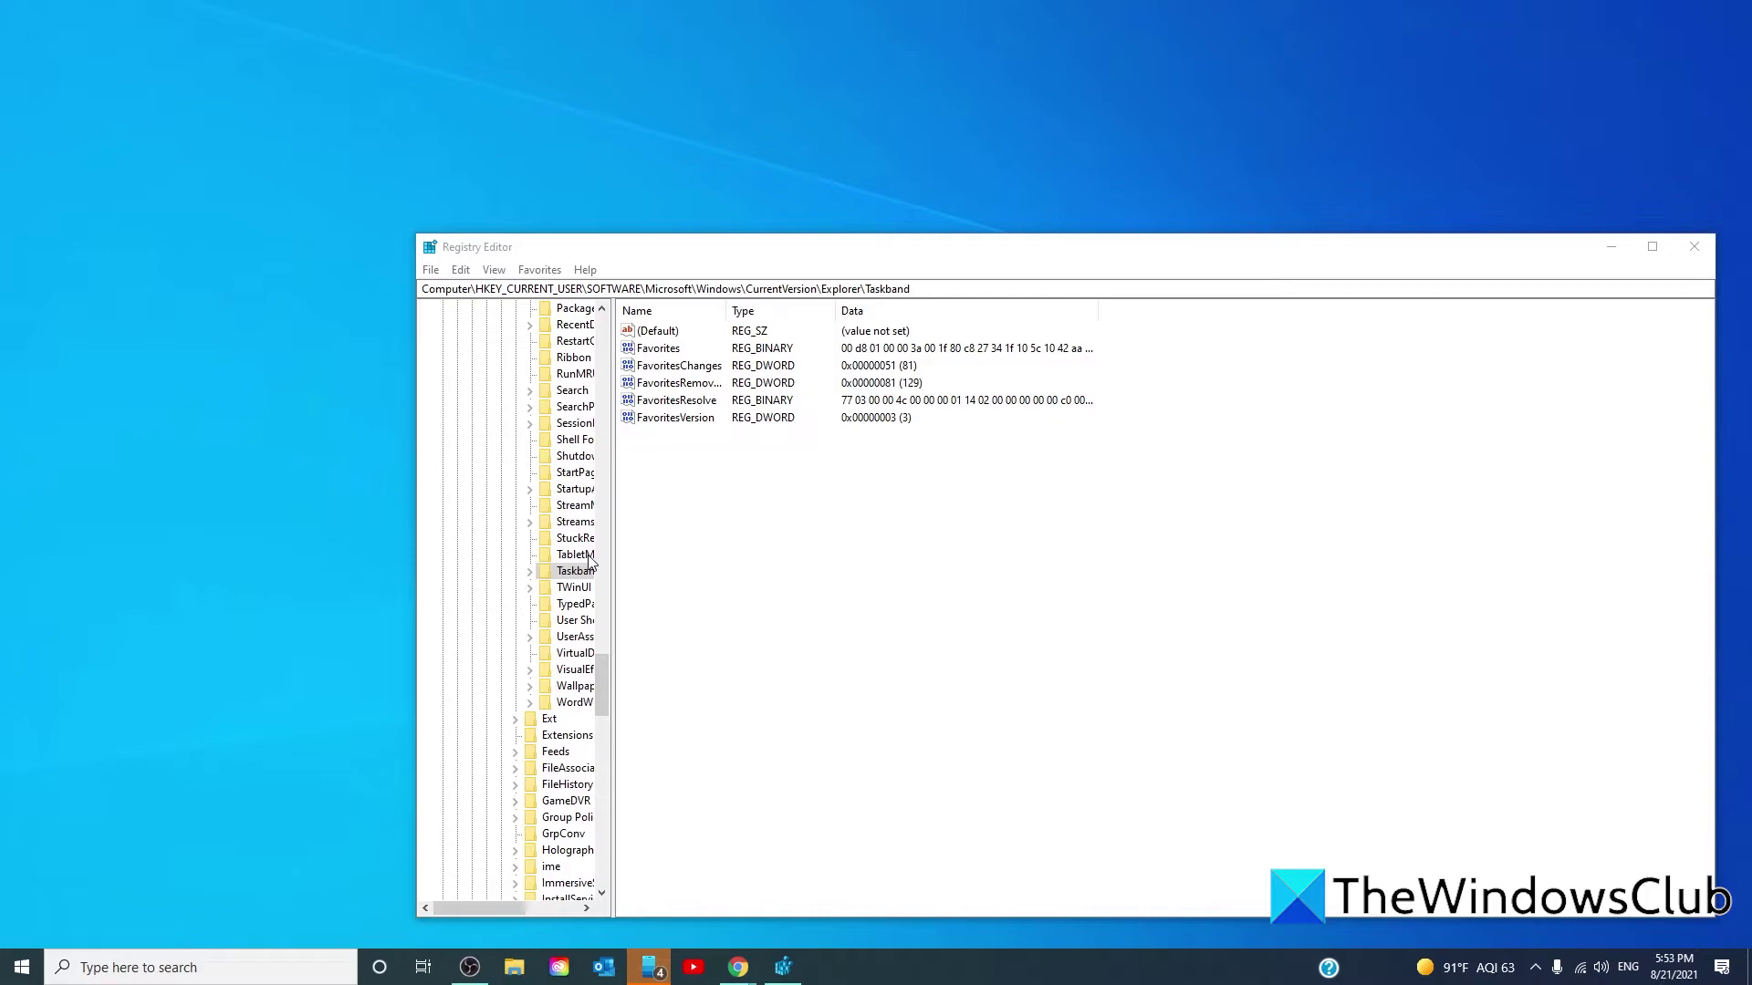
Bring up the context menu for the Taskband key
right_click(577, 575)
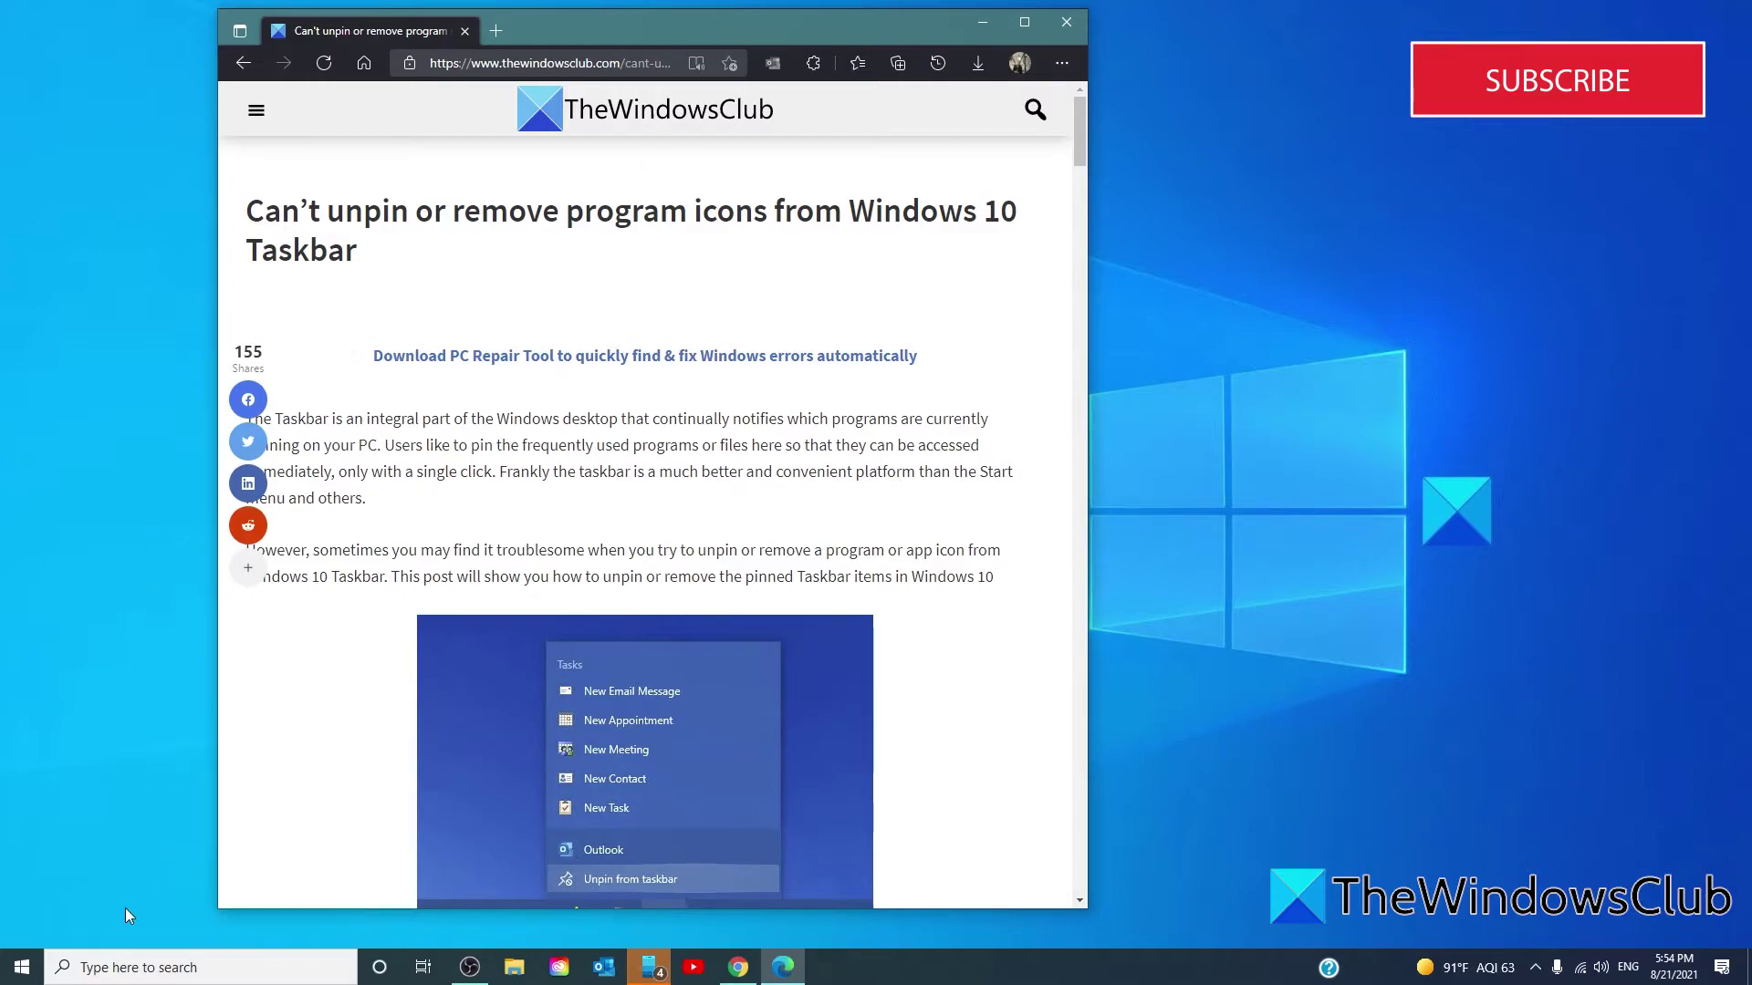
Open a blank Notepad window from a 'note' search
left_click(148, 969)
type("note")
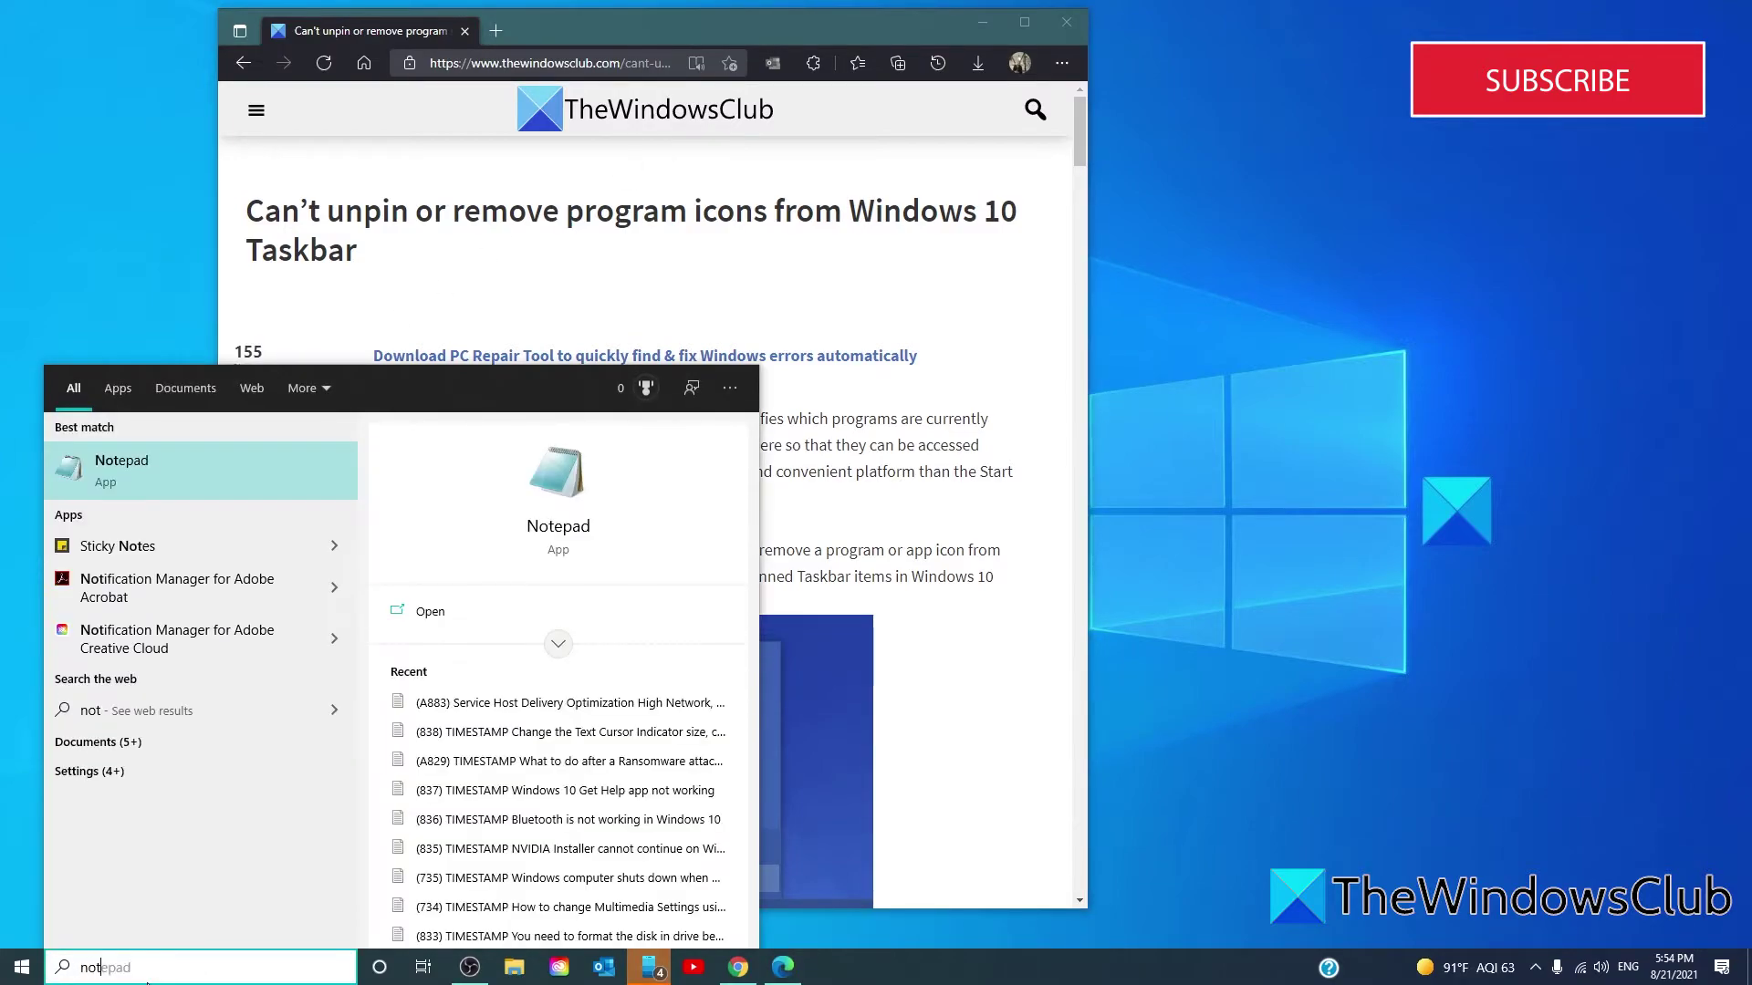
left_click(560, 511)
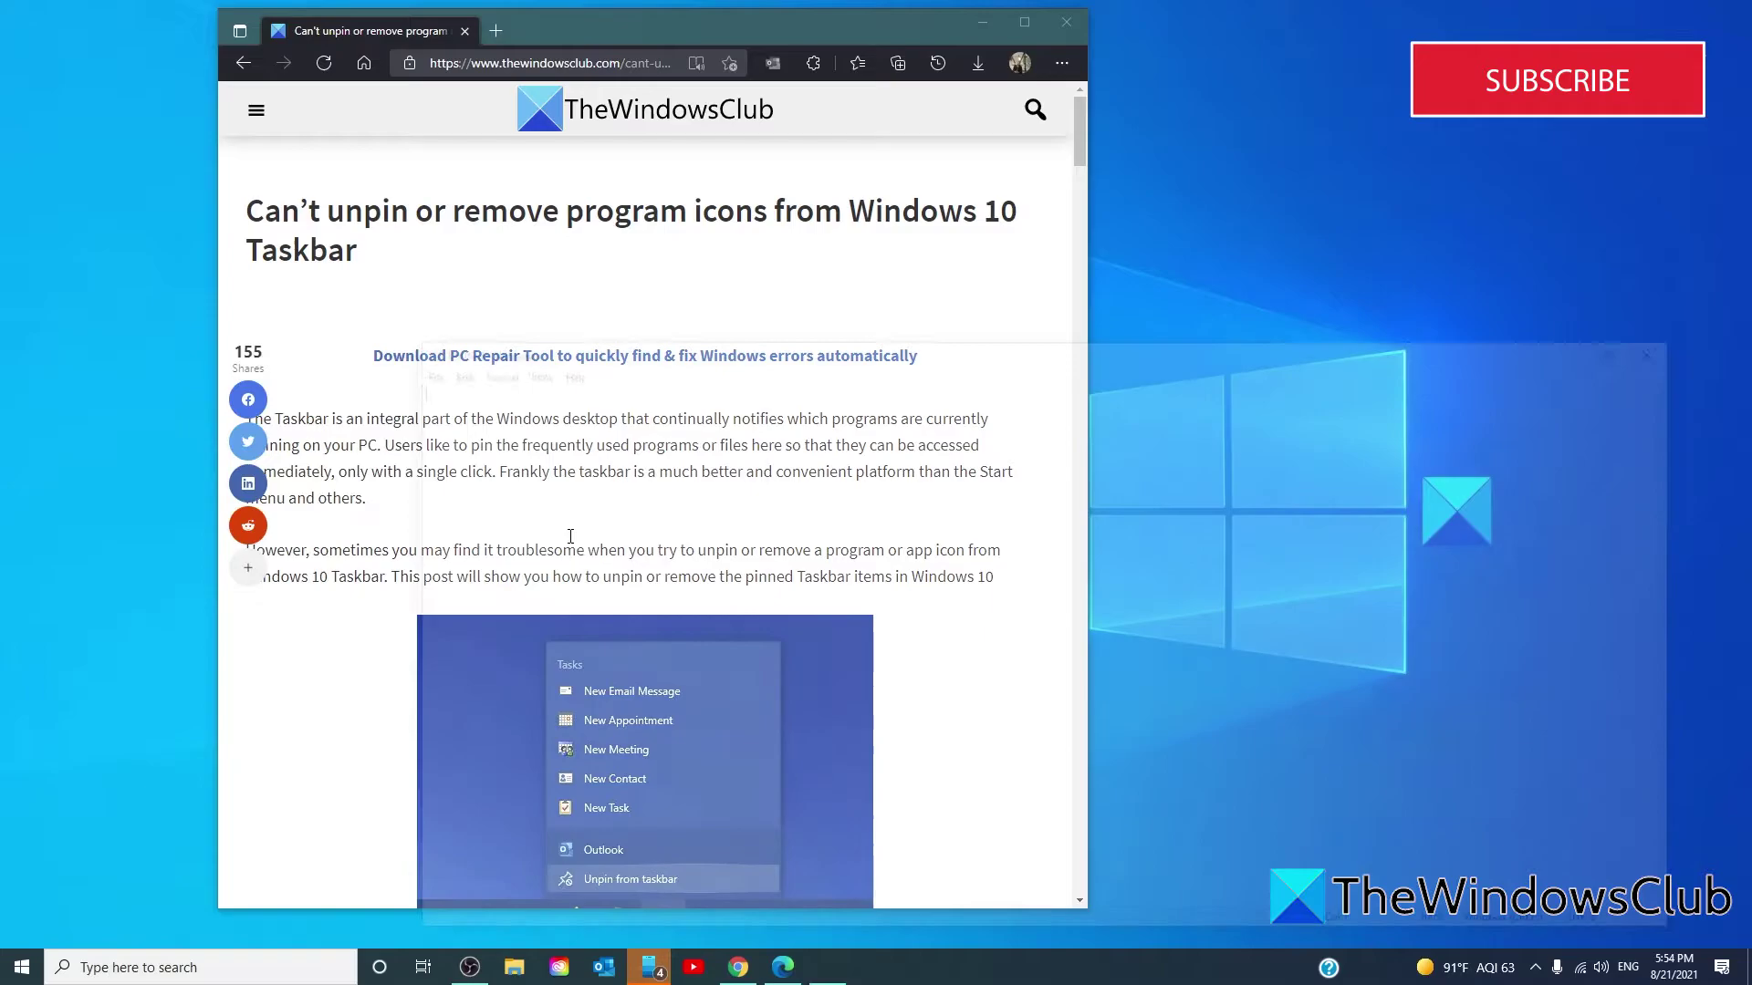
Scroll the article to Reset Taskbar and copy its four command lines
left_click(763, 320)
scroll(775, 394, "down", 15)
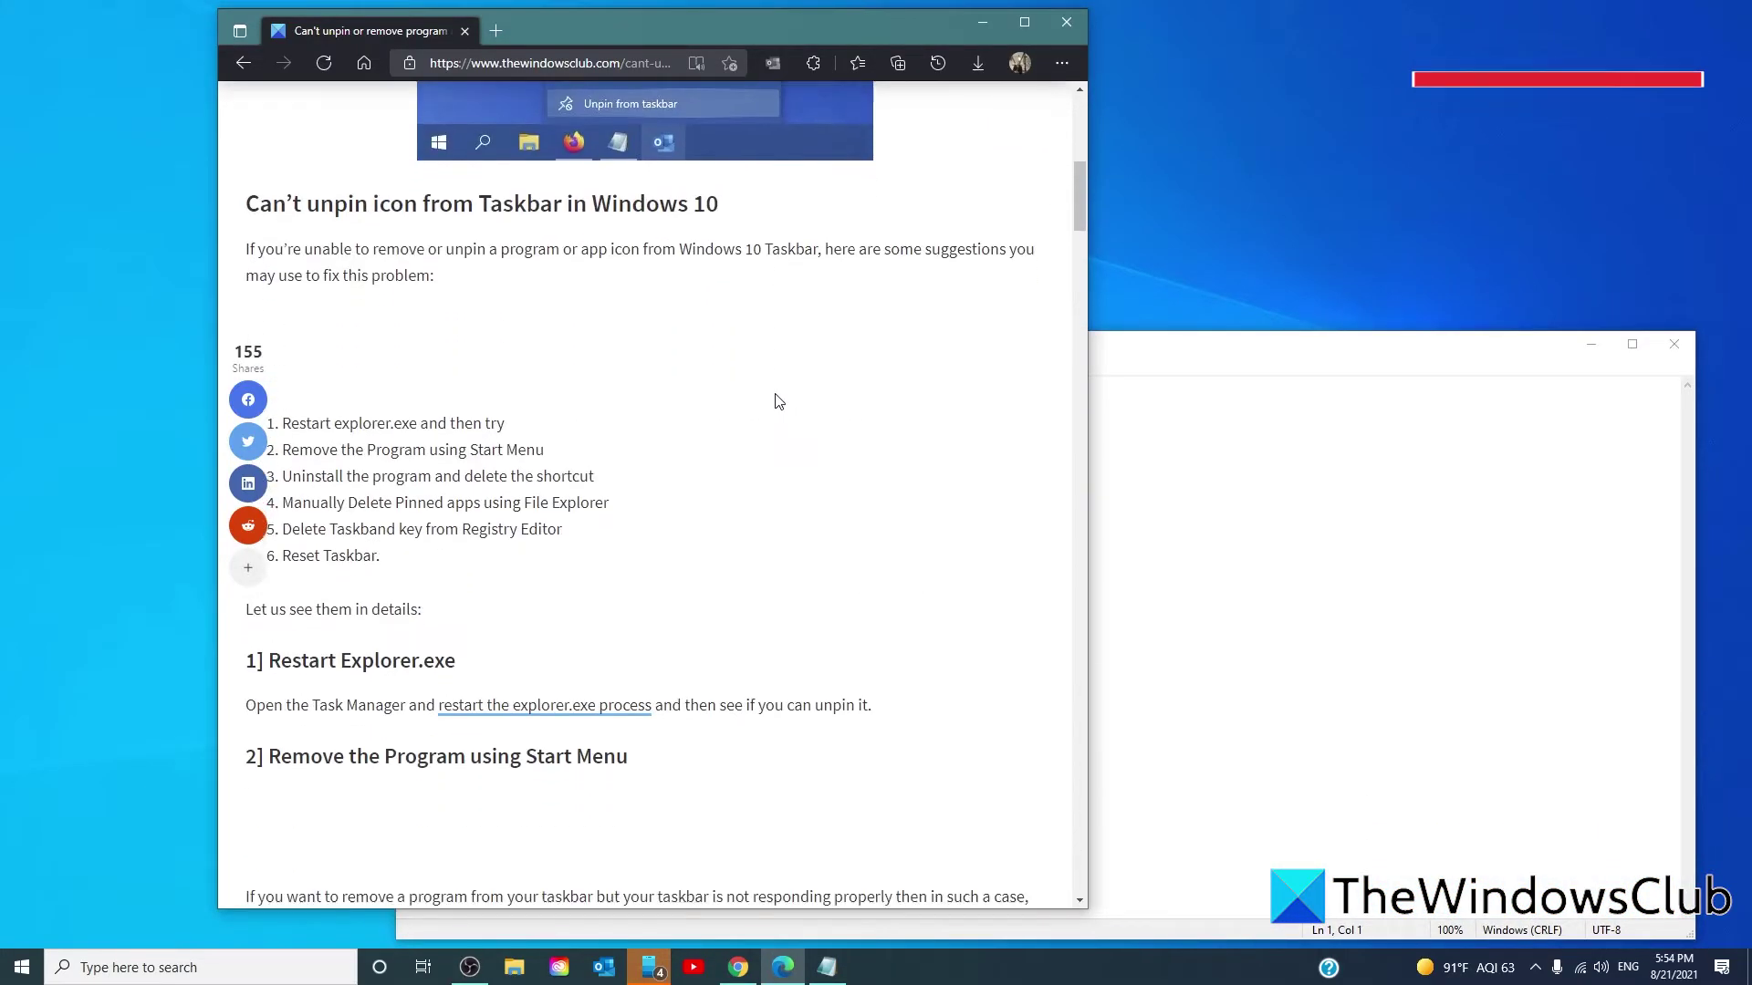
scroll(777, 401, "down", 20)
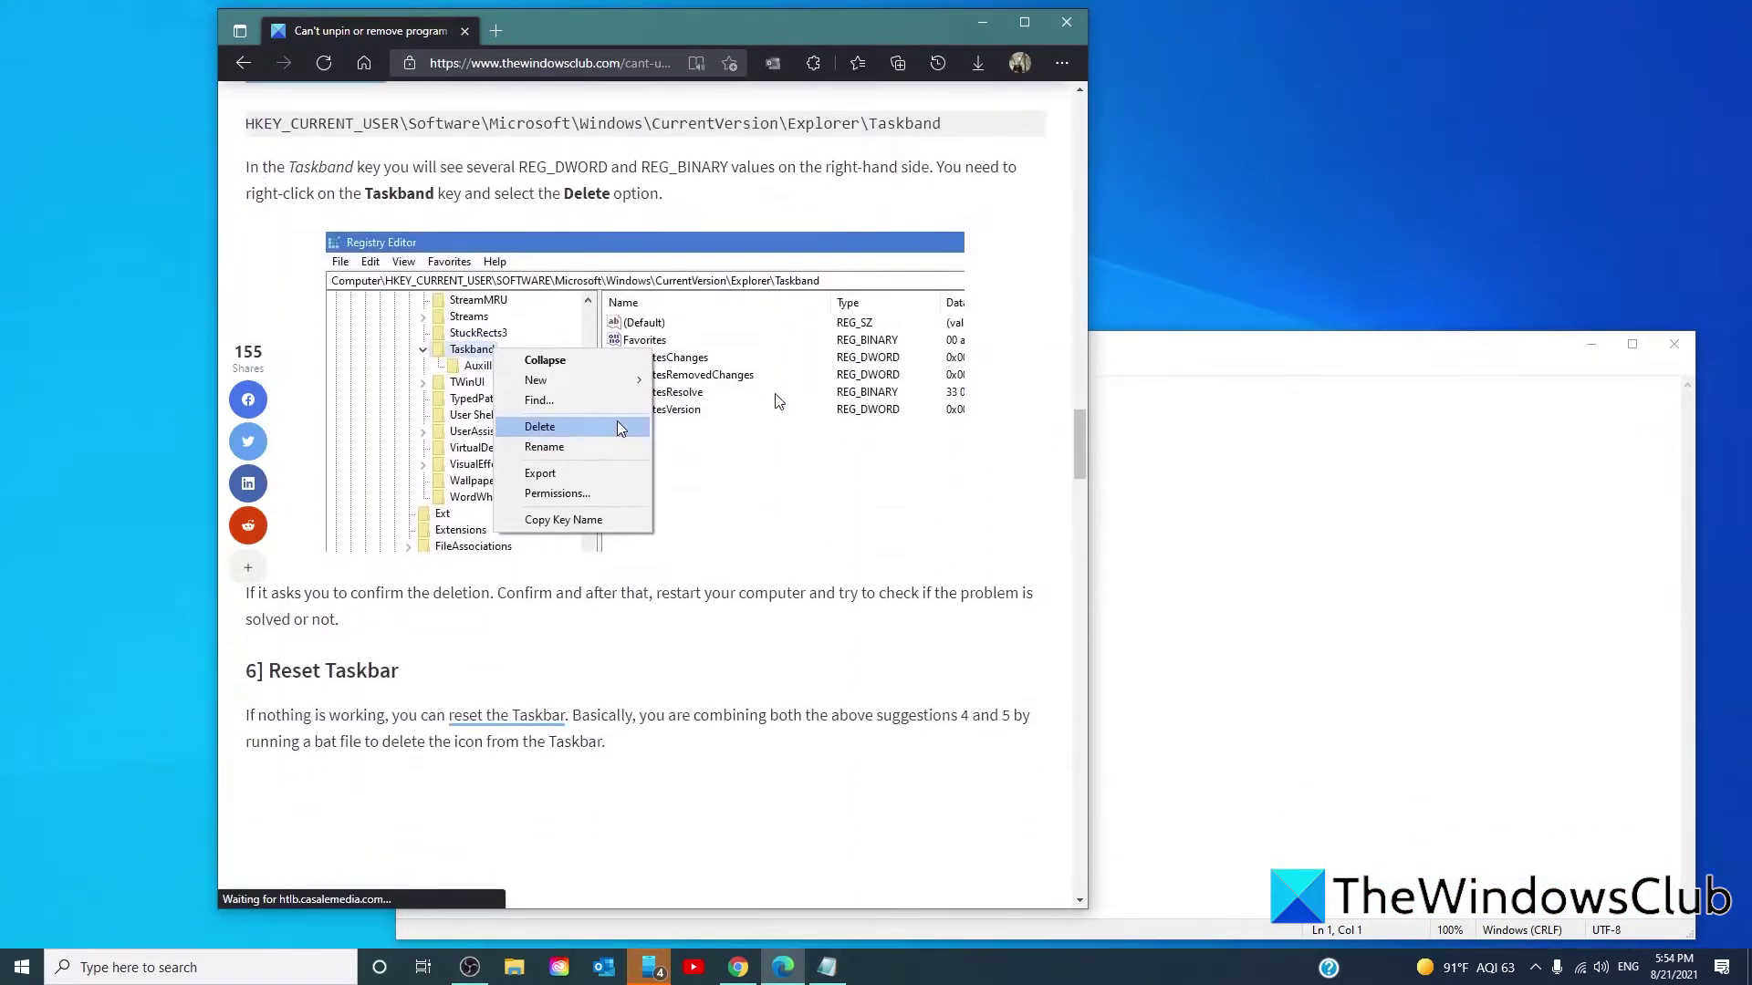
scroll(778, 401, "down", 8)
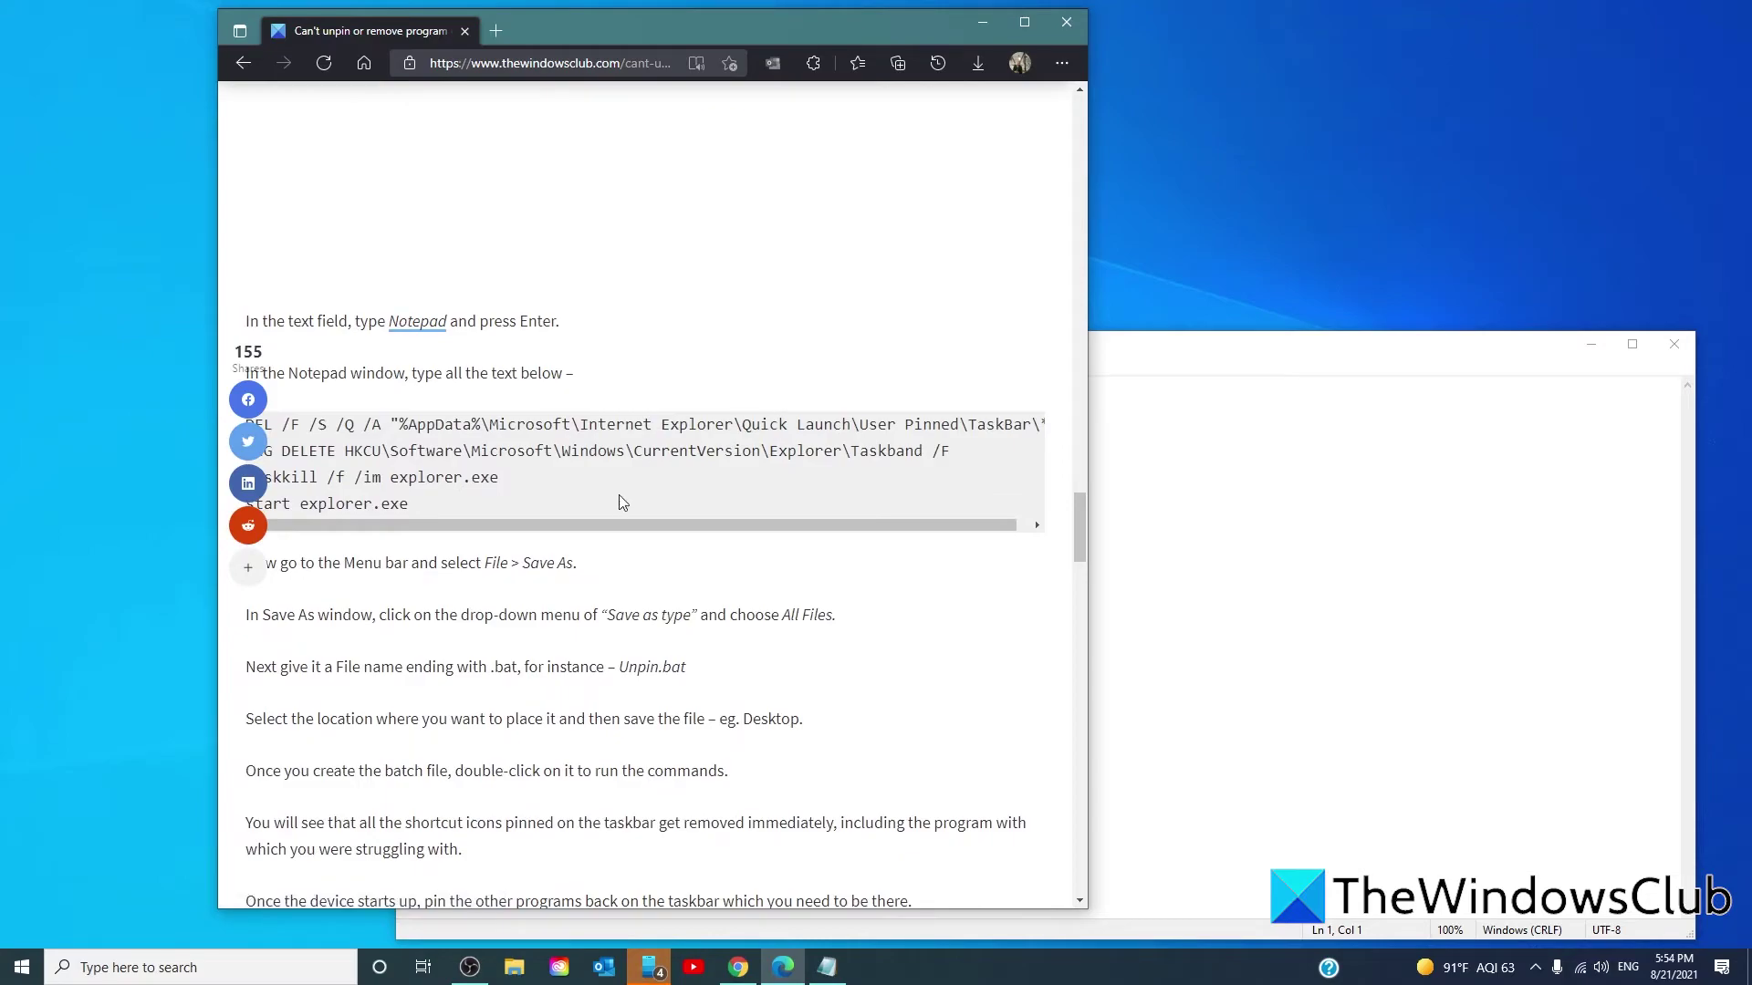
scroll(712, 417, "down", 1)
scroll(713, 417, "down", 1)
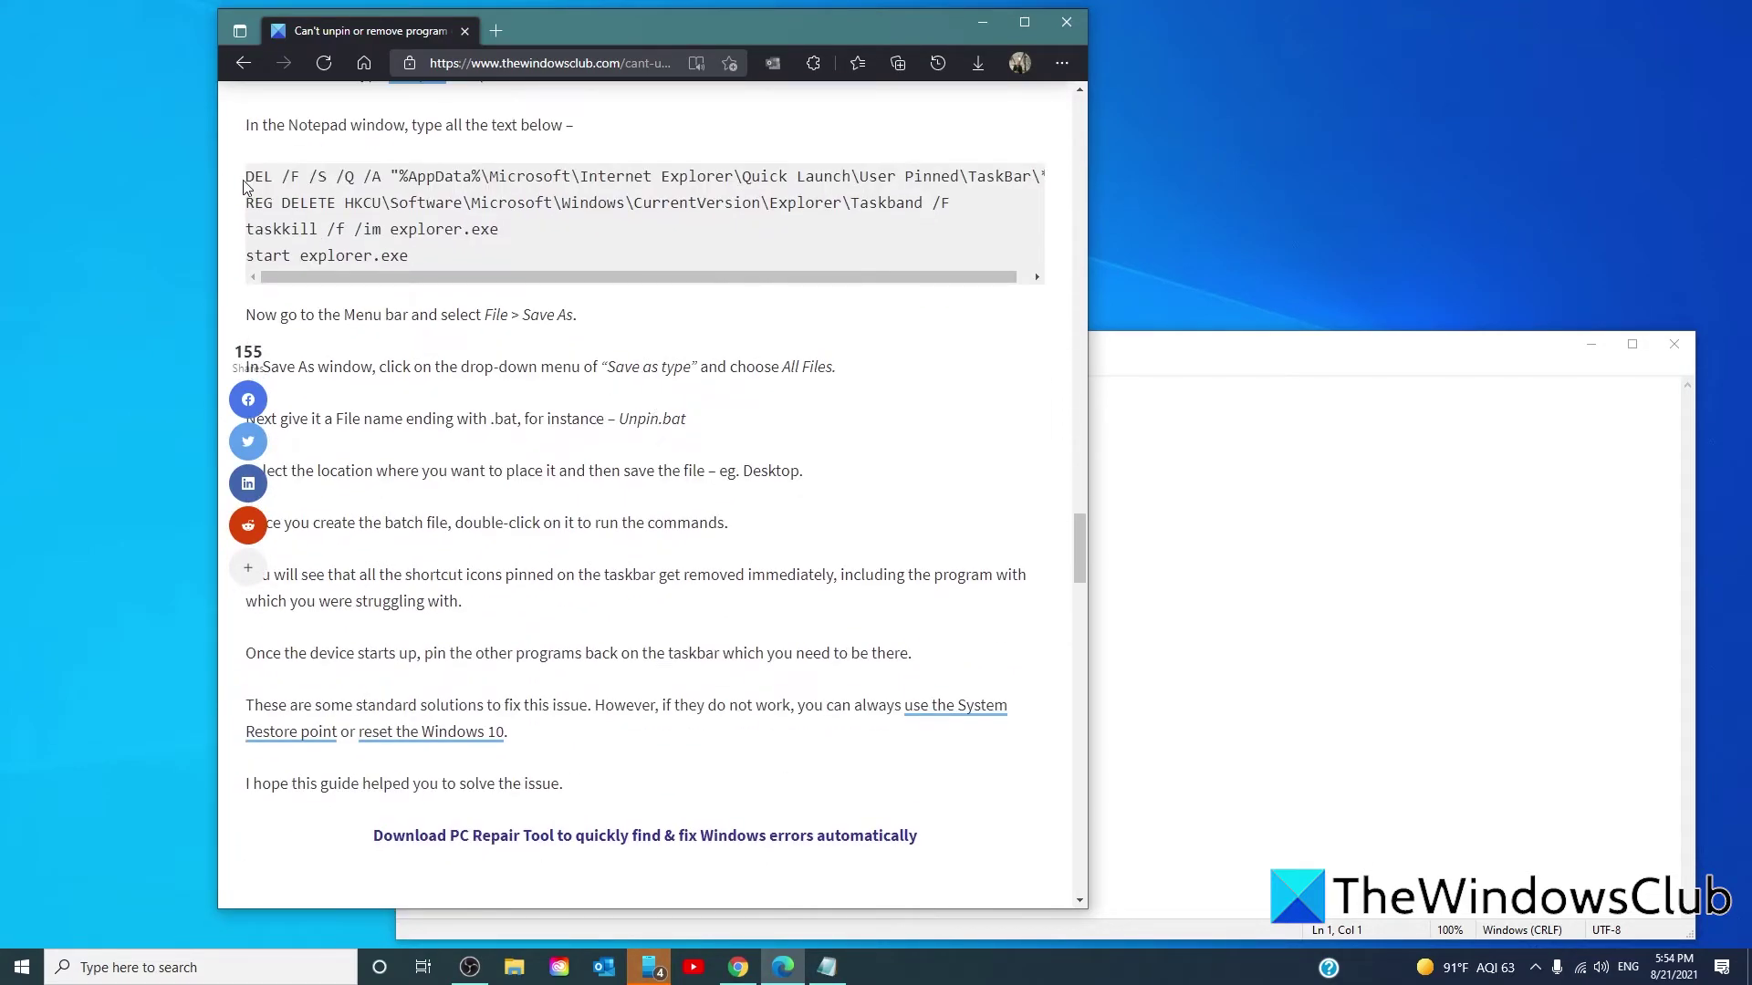
left_click_drag(249, 177, 599, 287)
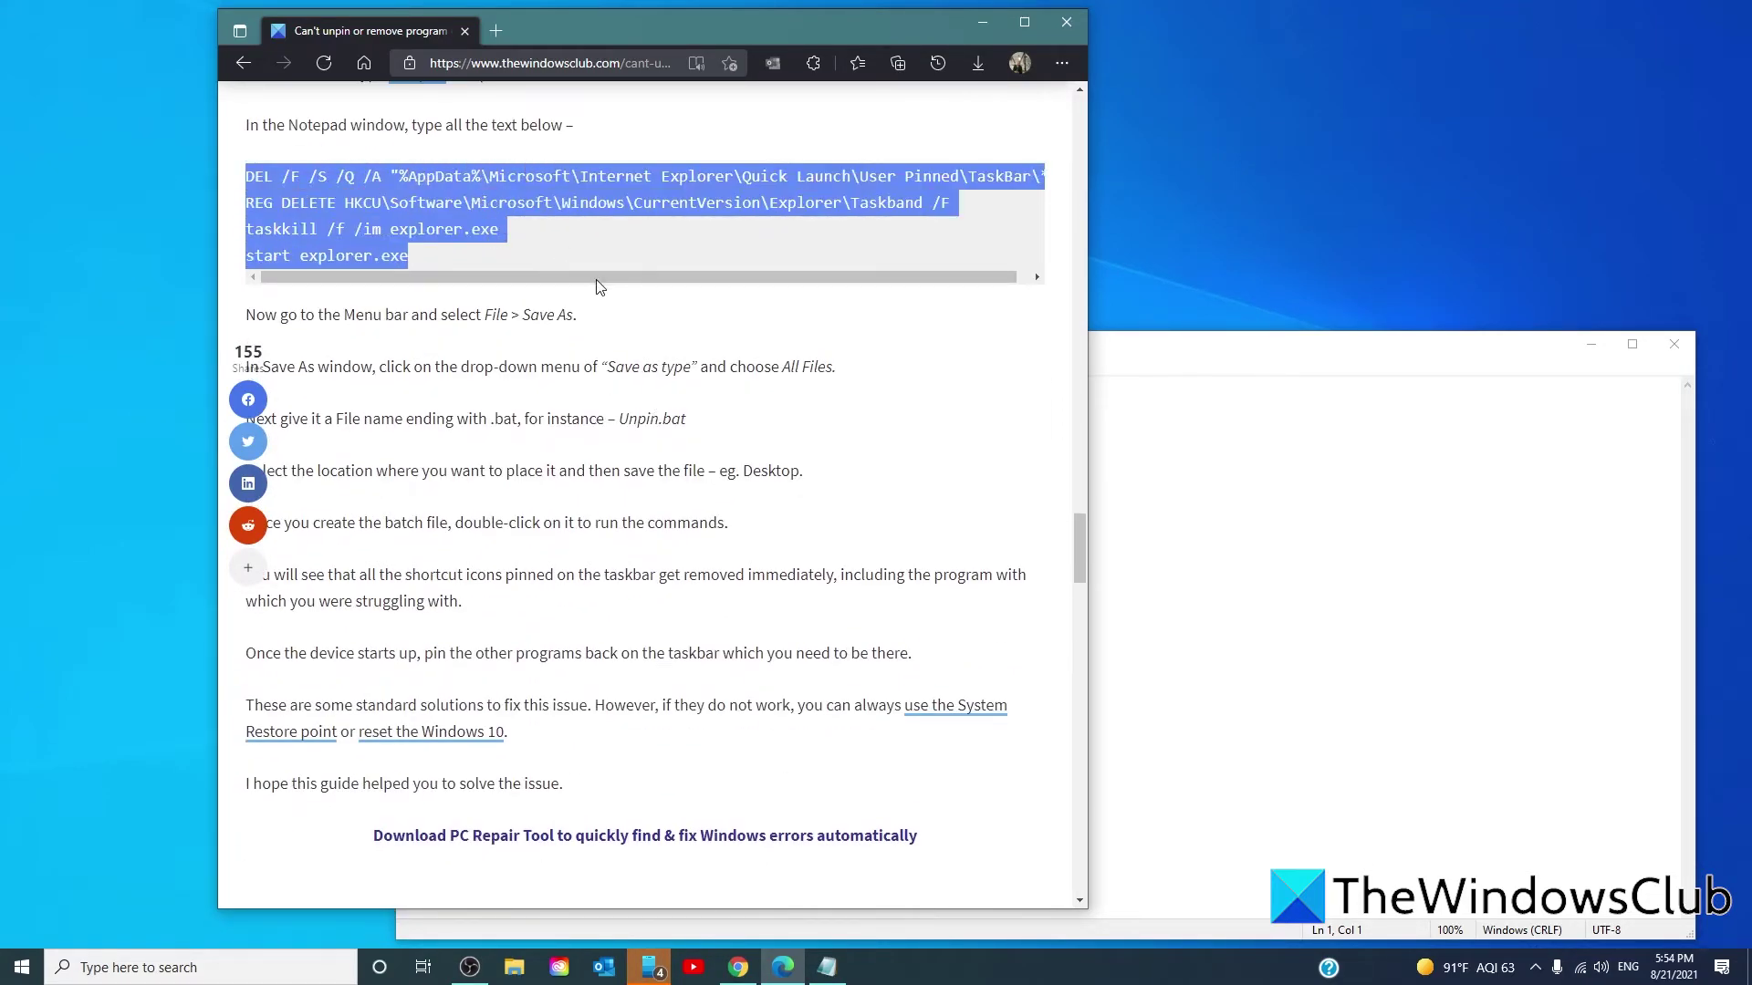
right_click(614, 208)
left_click(617, 215)
Paste the four reset command lines into the blank Notepad note
left_click(982, 23)
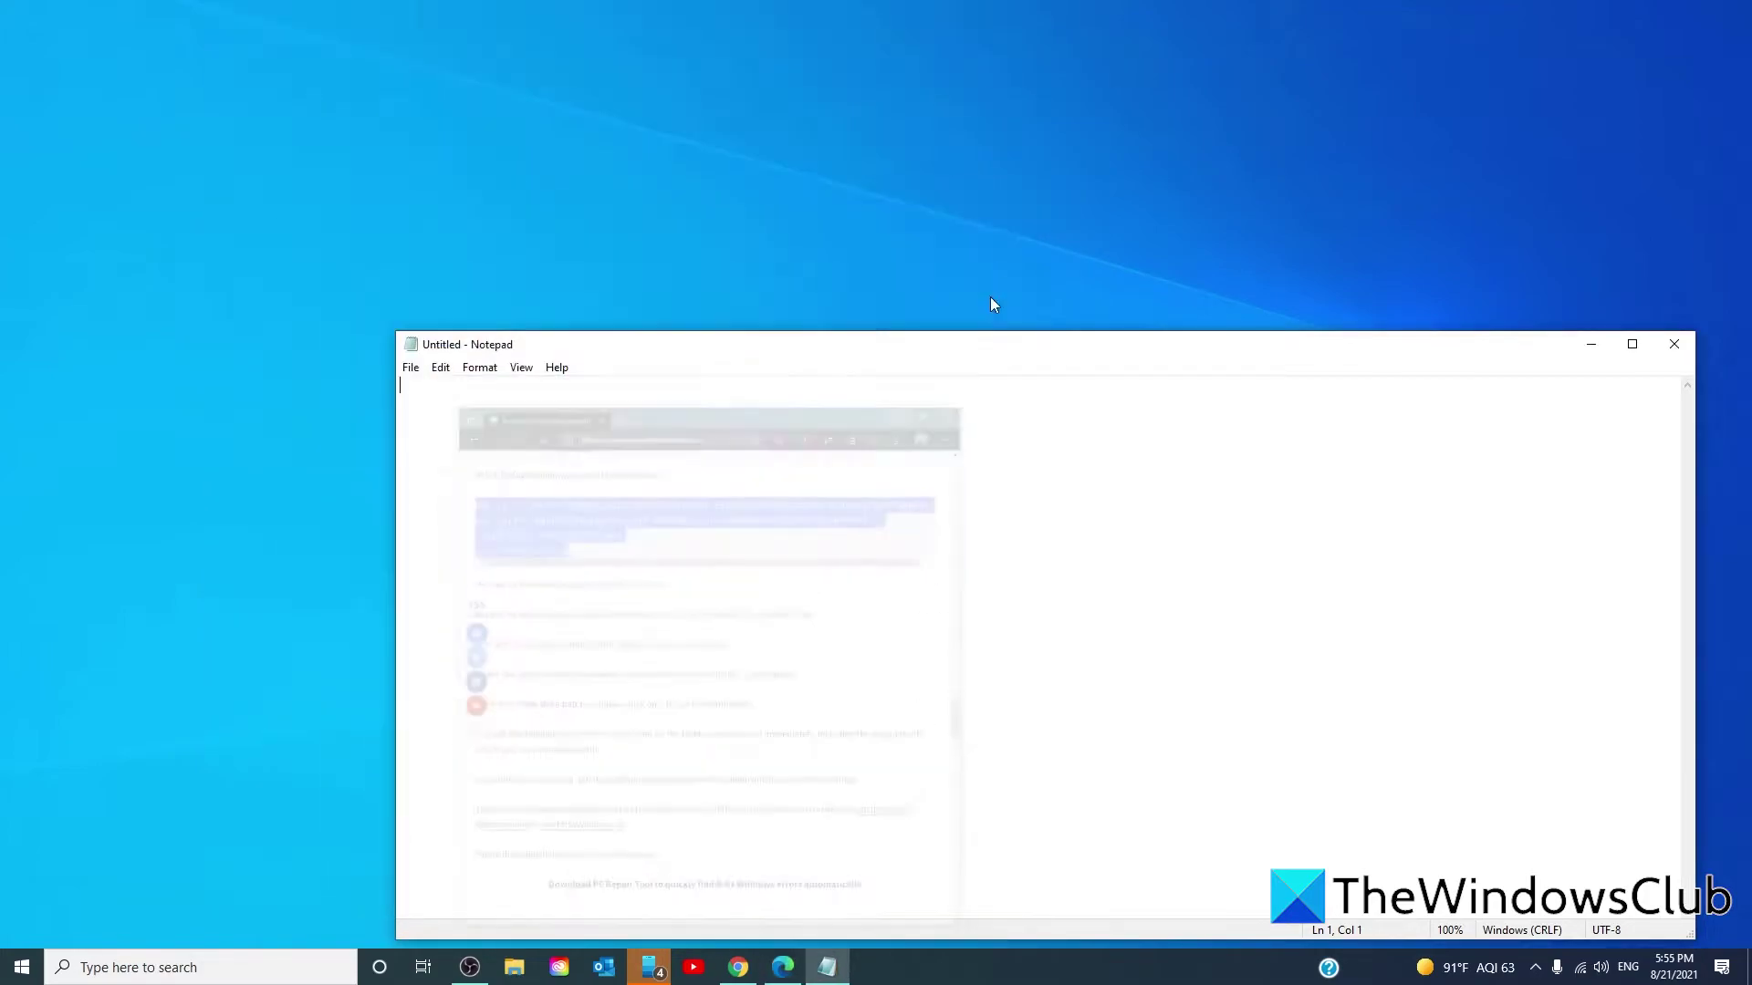
right_click(541, 393)
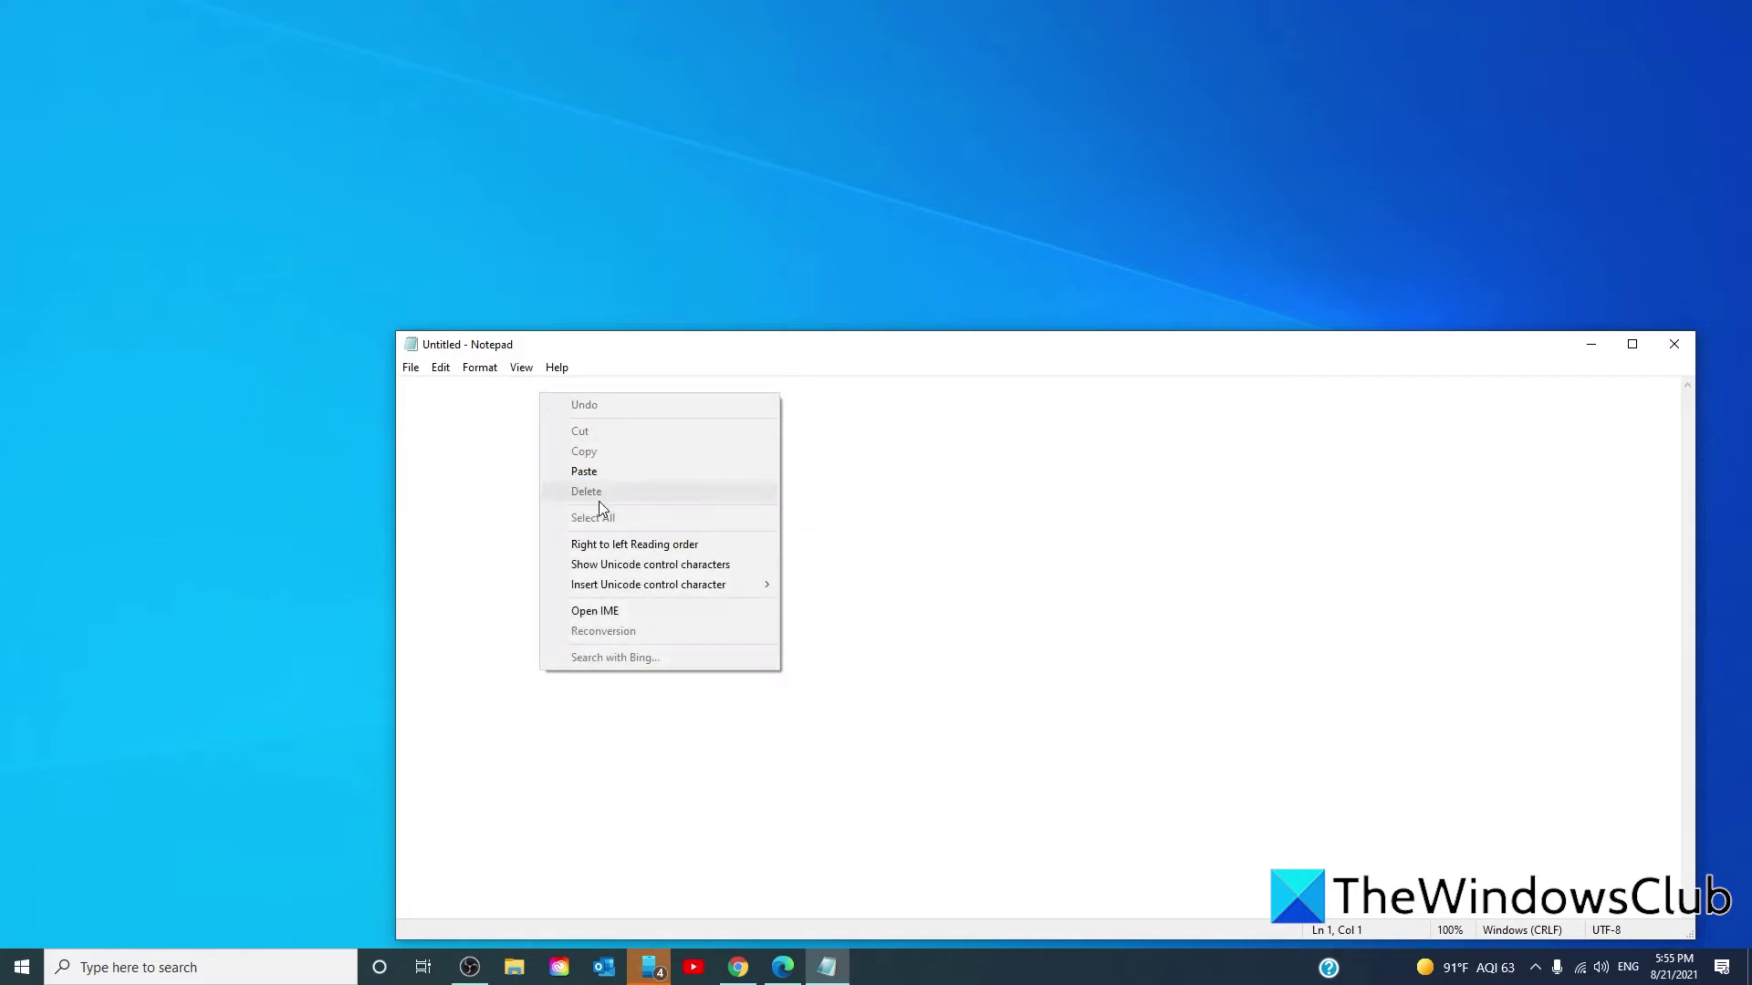
left_click(597, 473)
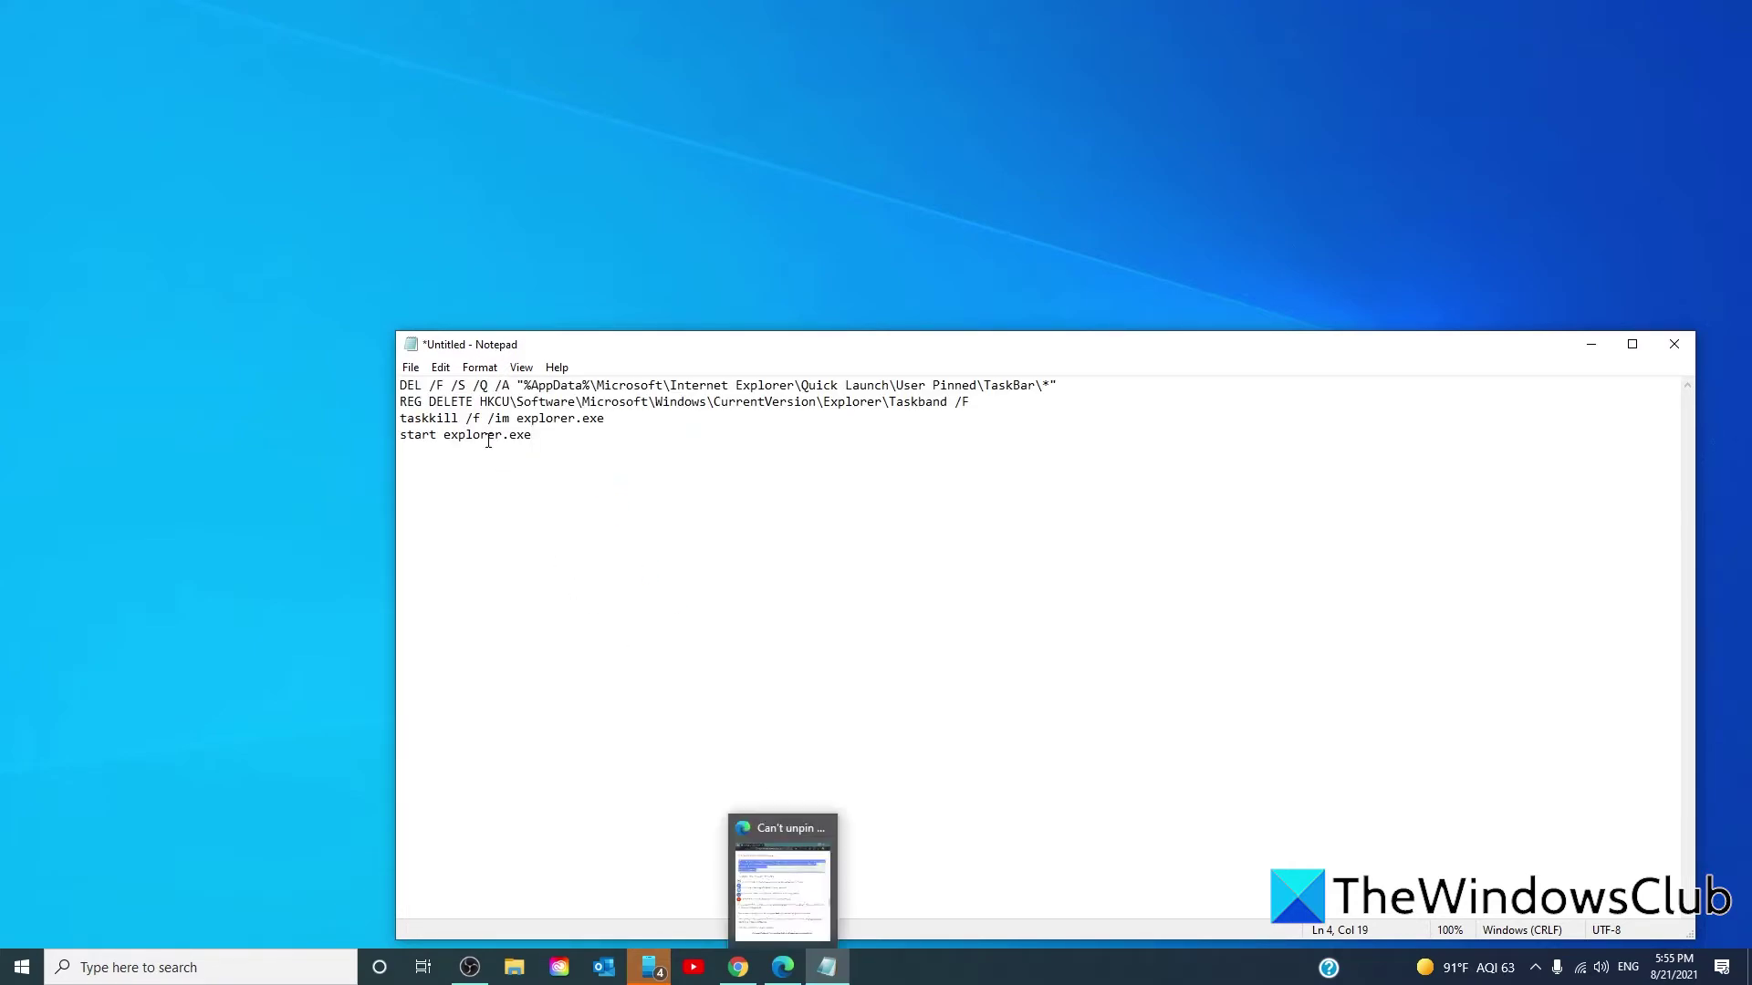
Save the note as the batch file taskbarreset.bat
left_click(410, 367)
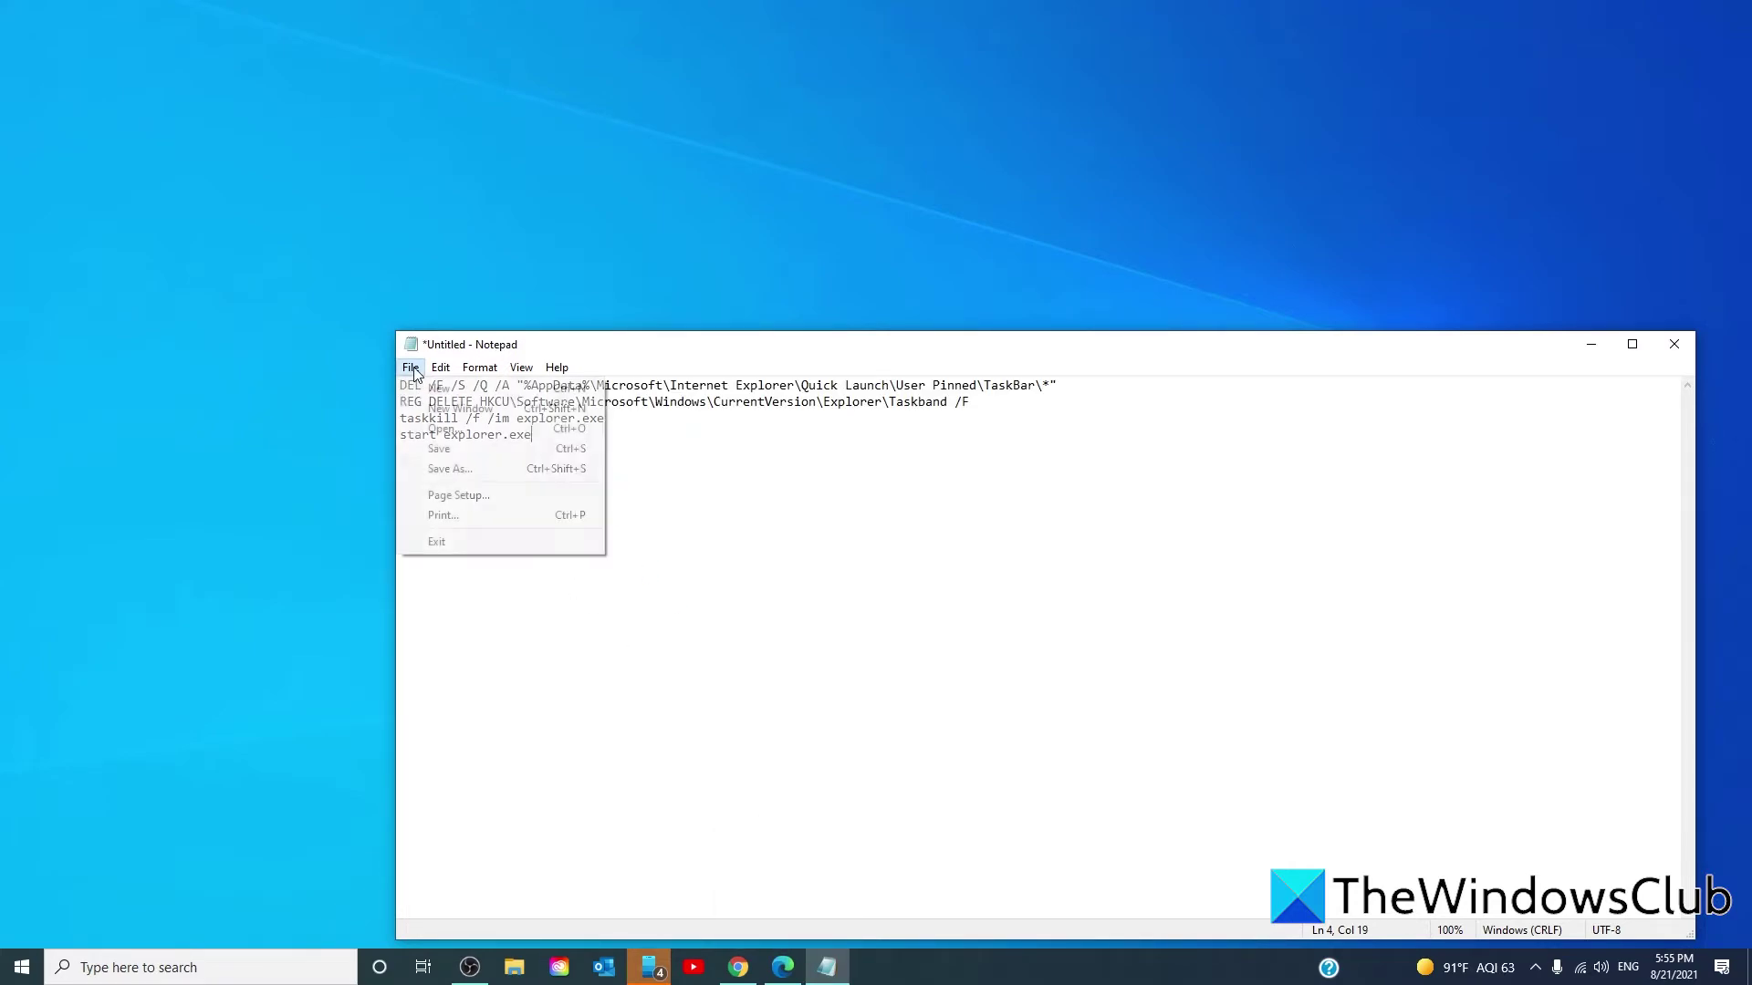
left_click(432, 470)
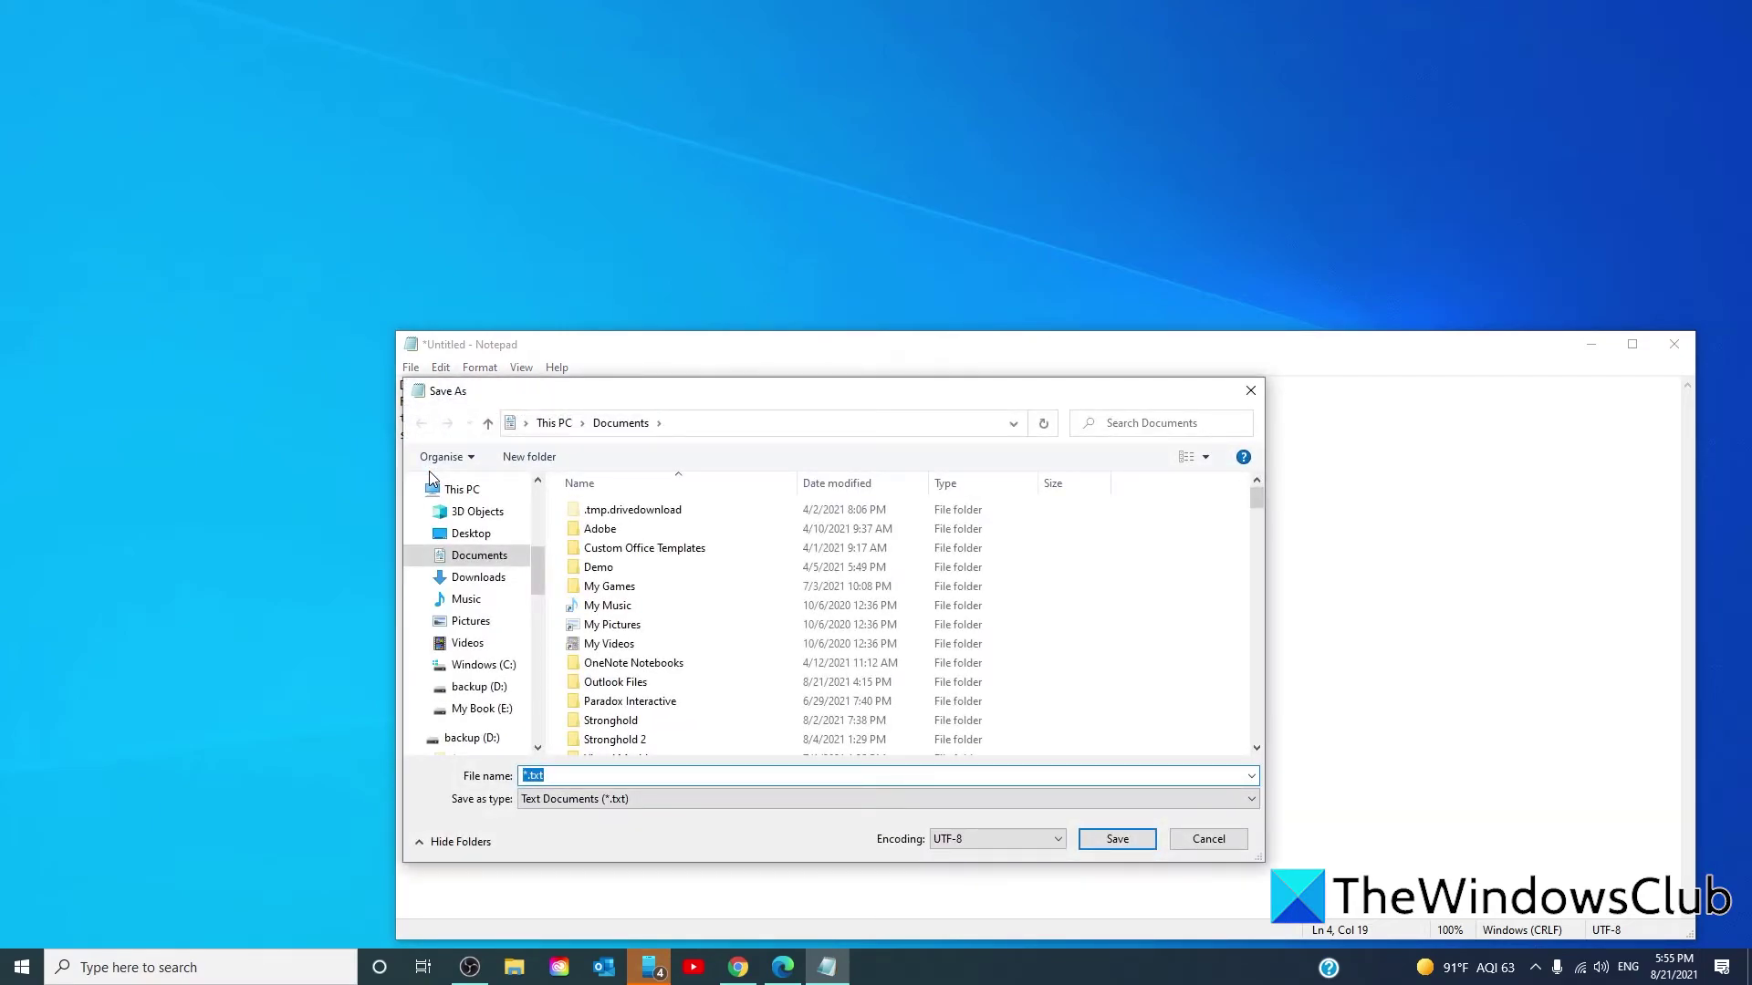
type("taskbarreset.bat")
left_click(1136, 841)
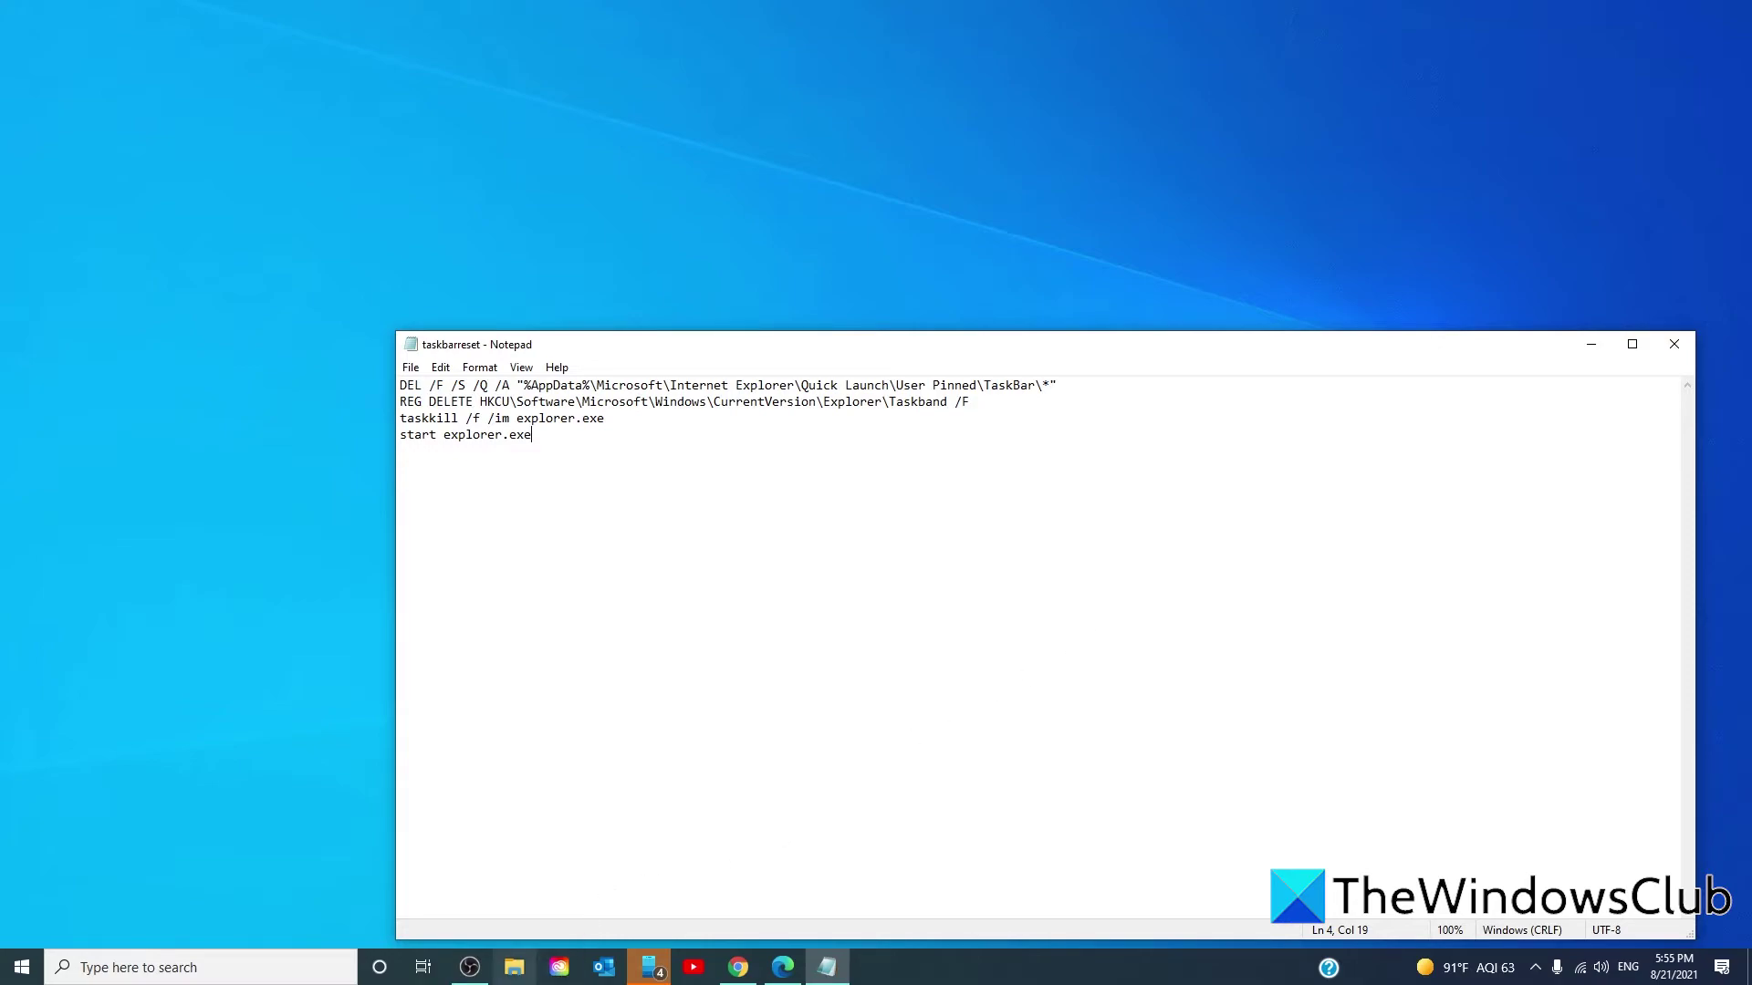
left_click(513, 971)
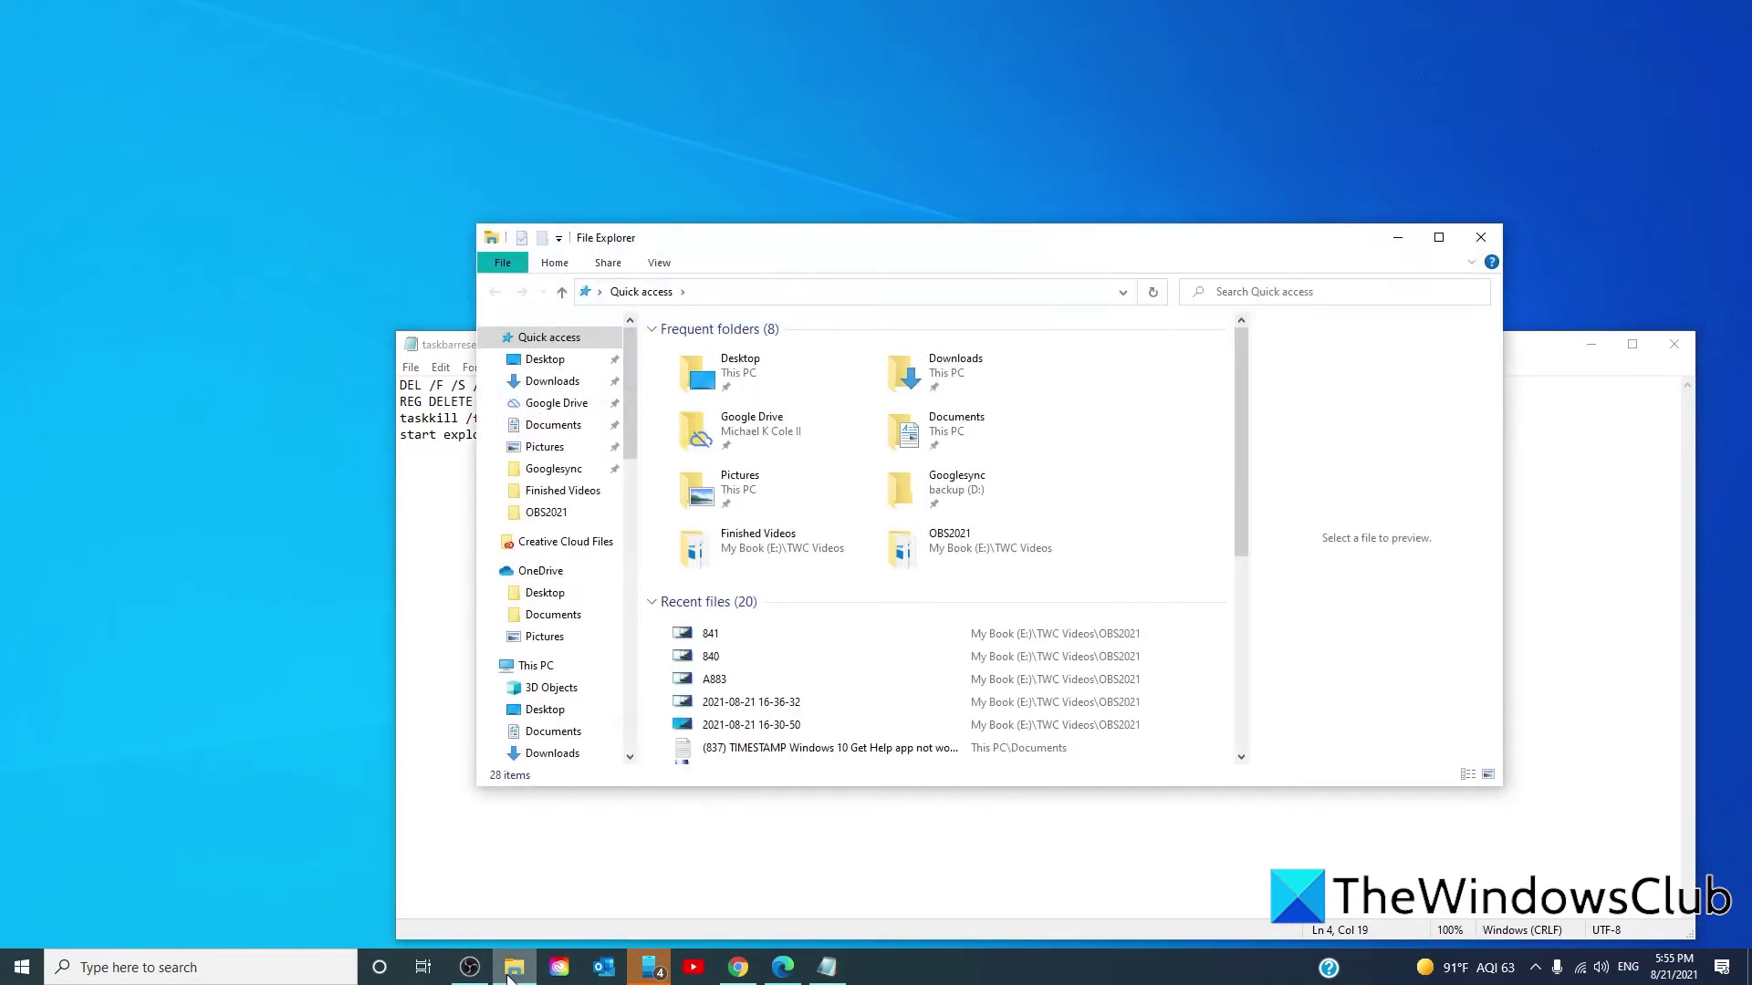
Open Documents and select the taskbarreset batch file at the bottom of the list
double_click(908, 429)
left_click_drag(1245, 374, 1246, 730)
left_click(728, 736)
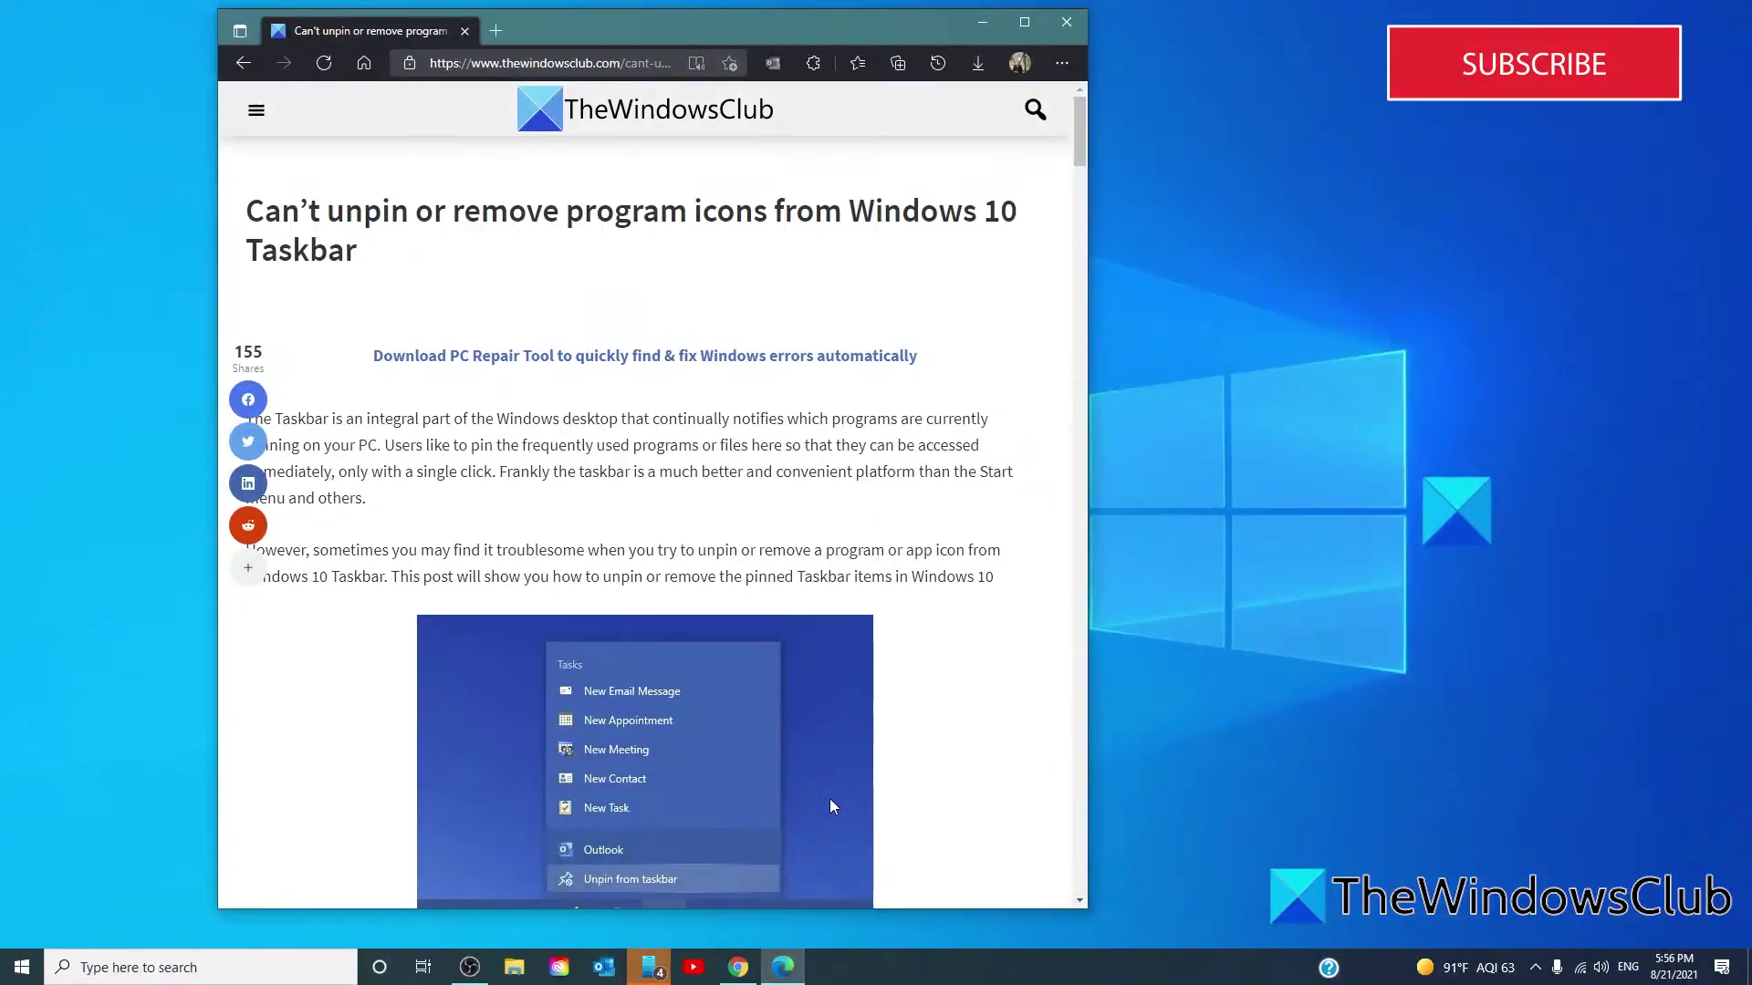
Open the Create a restore point settings from a 'res' search and move the window aside
left_click(70, 972)
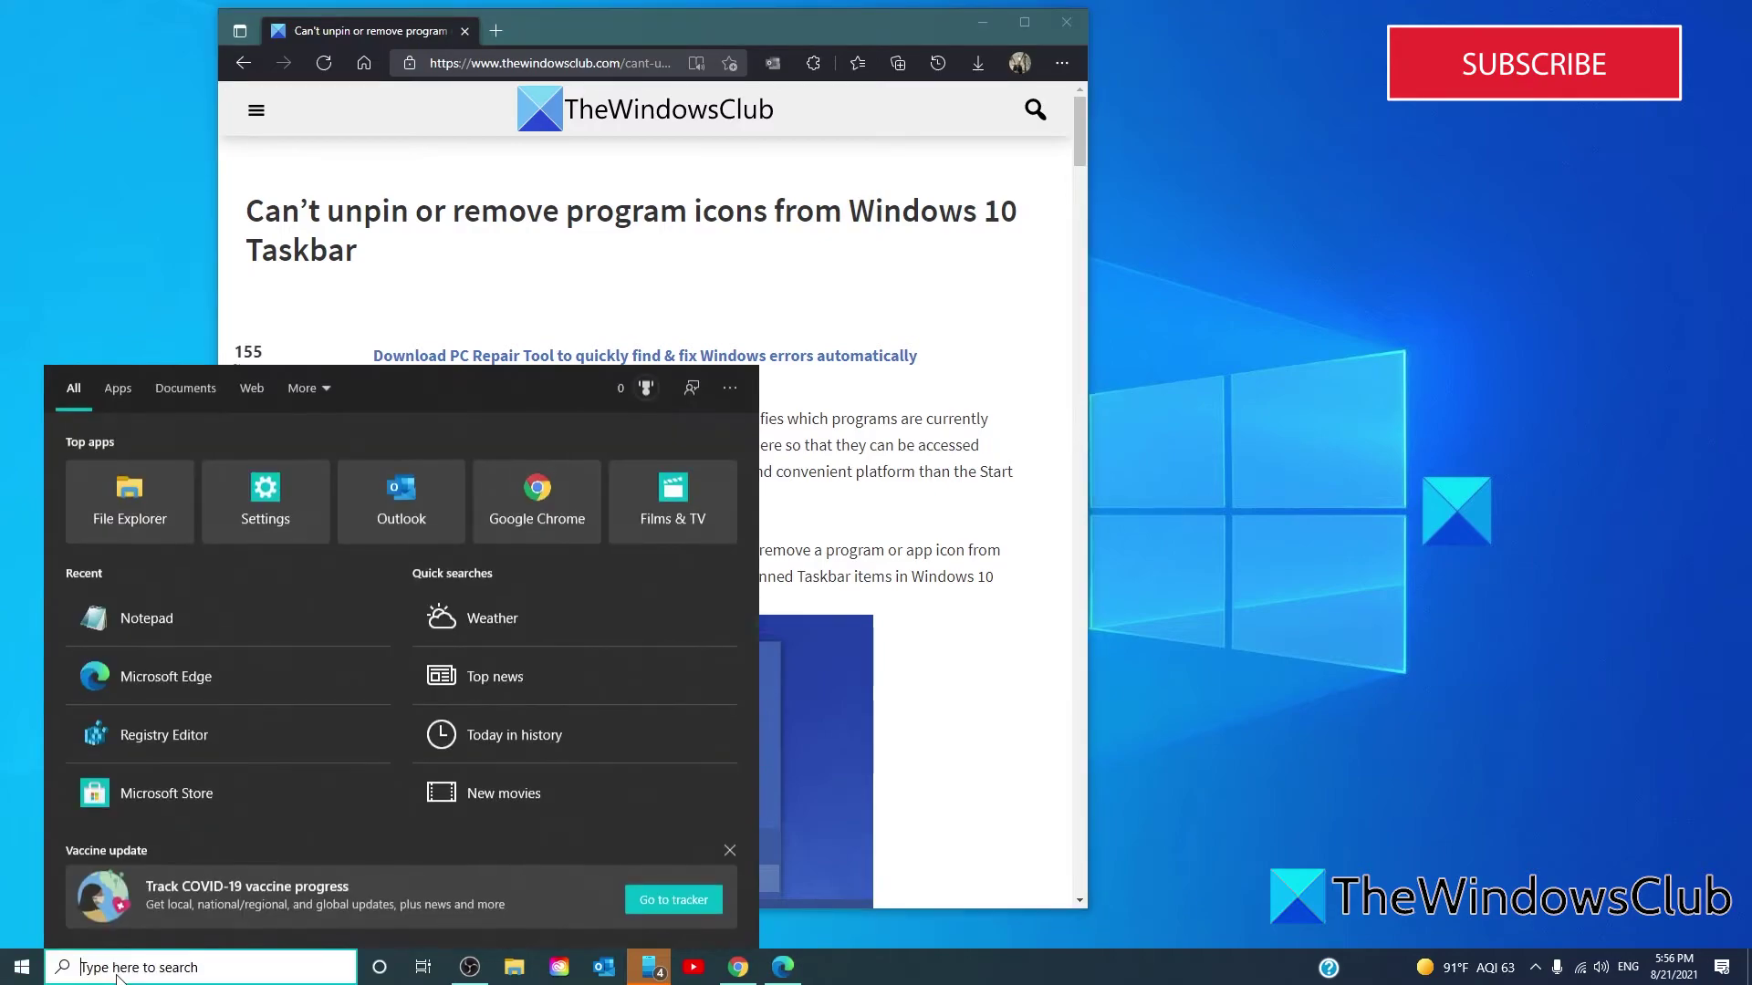
type("res")
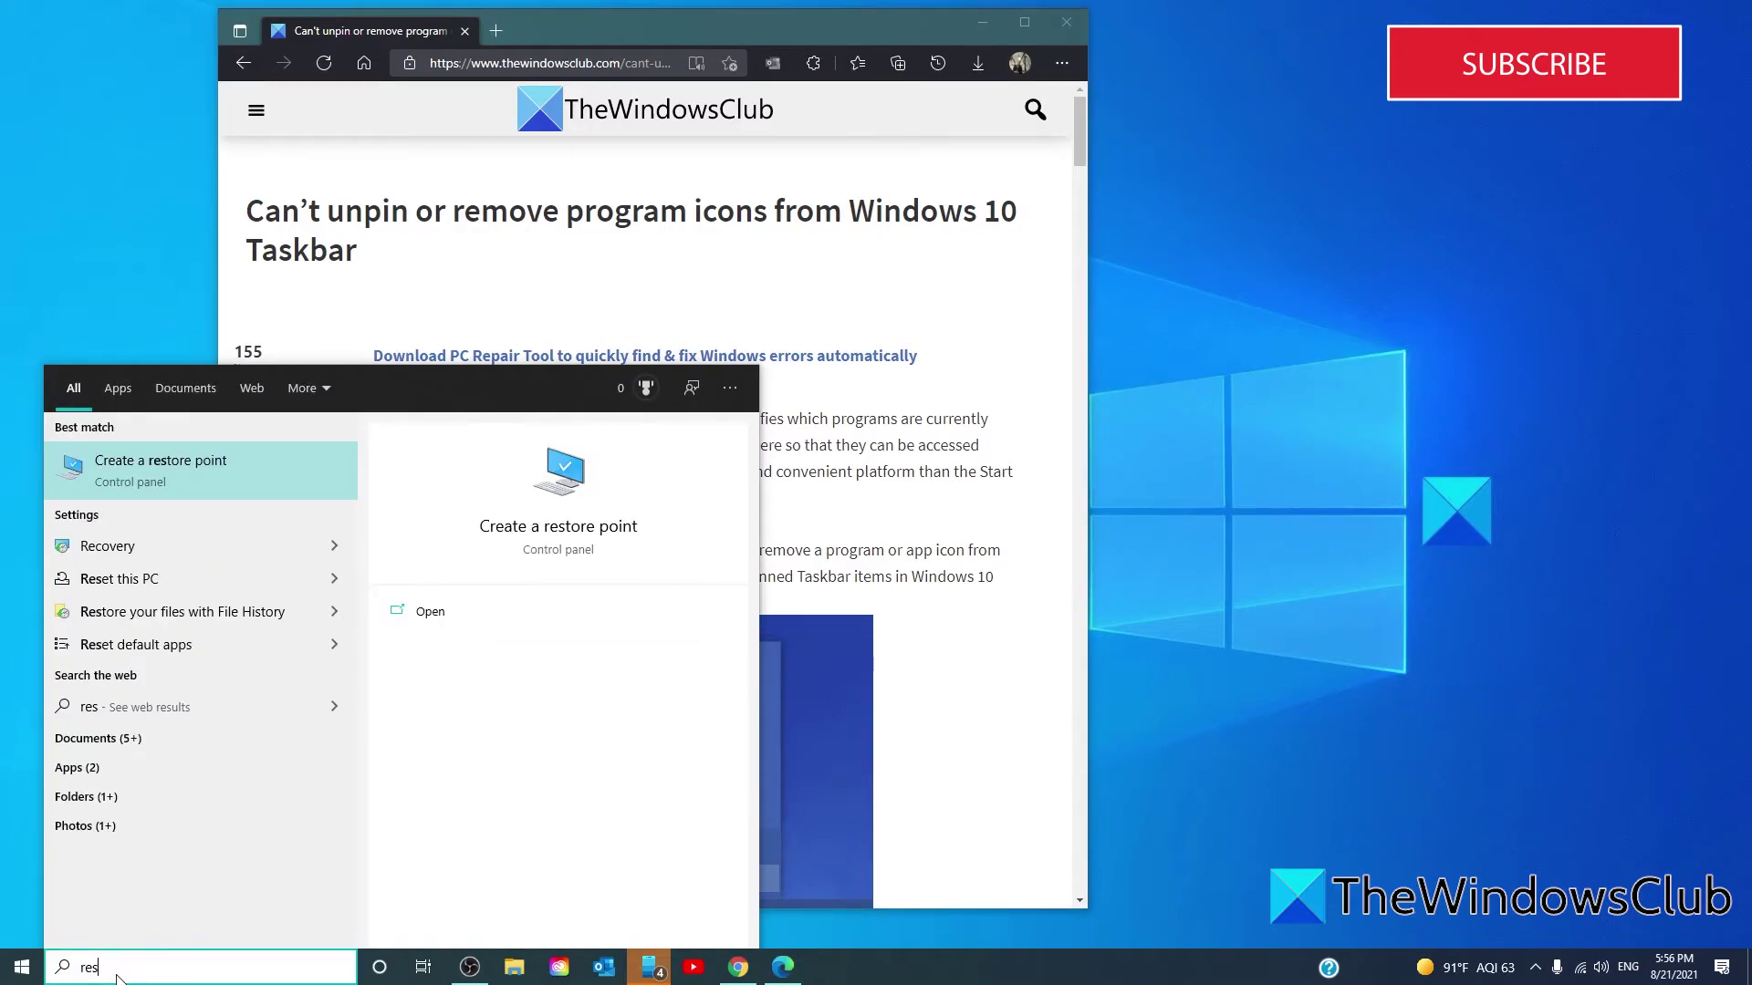
left_click(558, 527)
left_click_drag(279, 73, 993, 284)
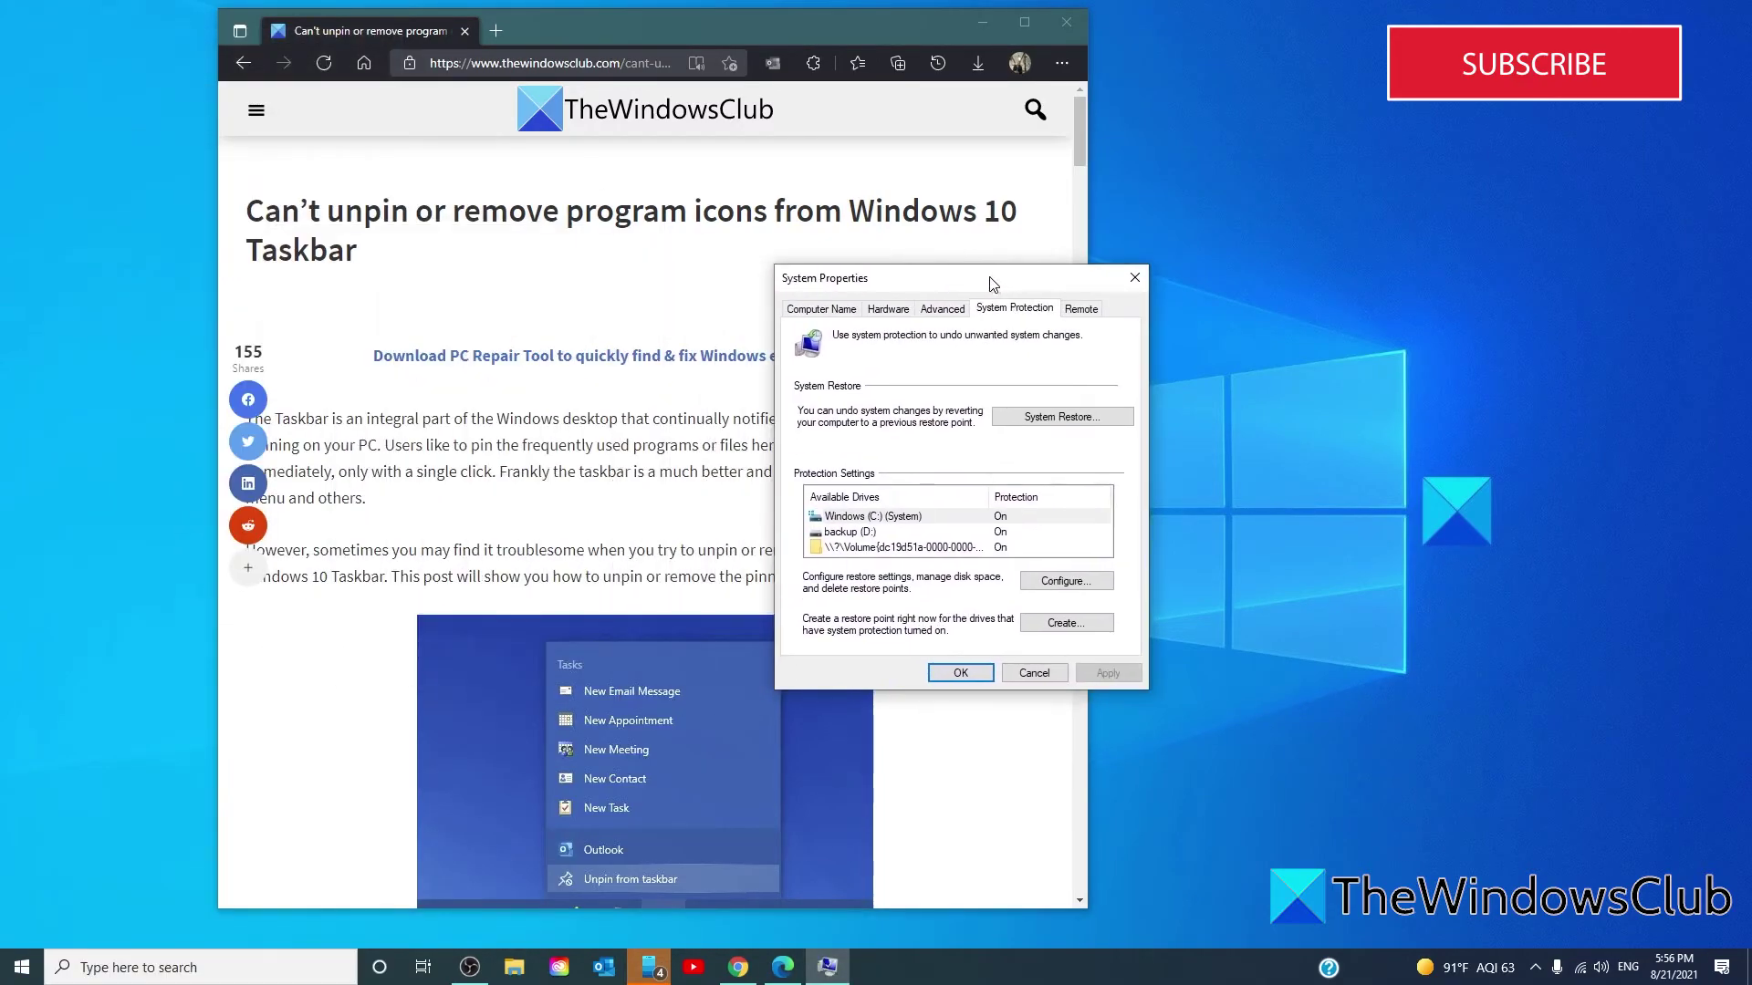
Start System Restore and pick the 8/18/2021 Automatic Restore Point
left_click(1028, 420)
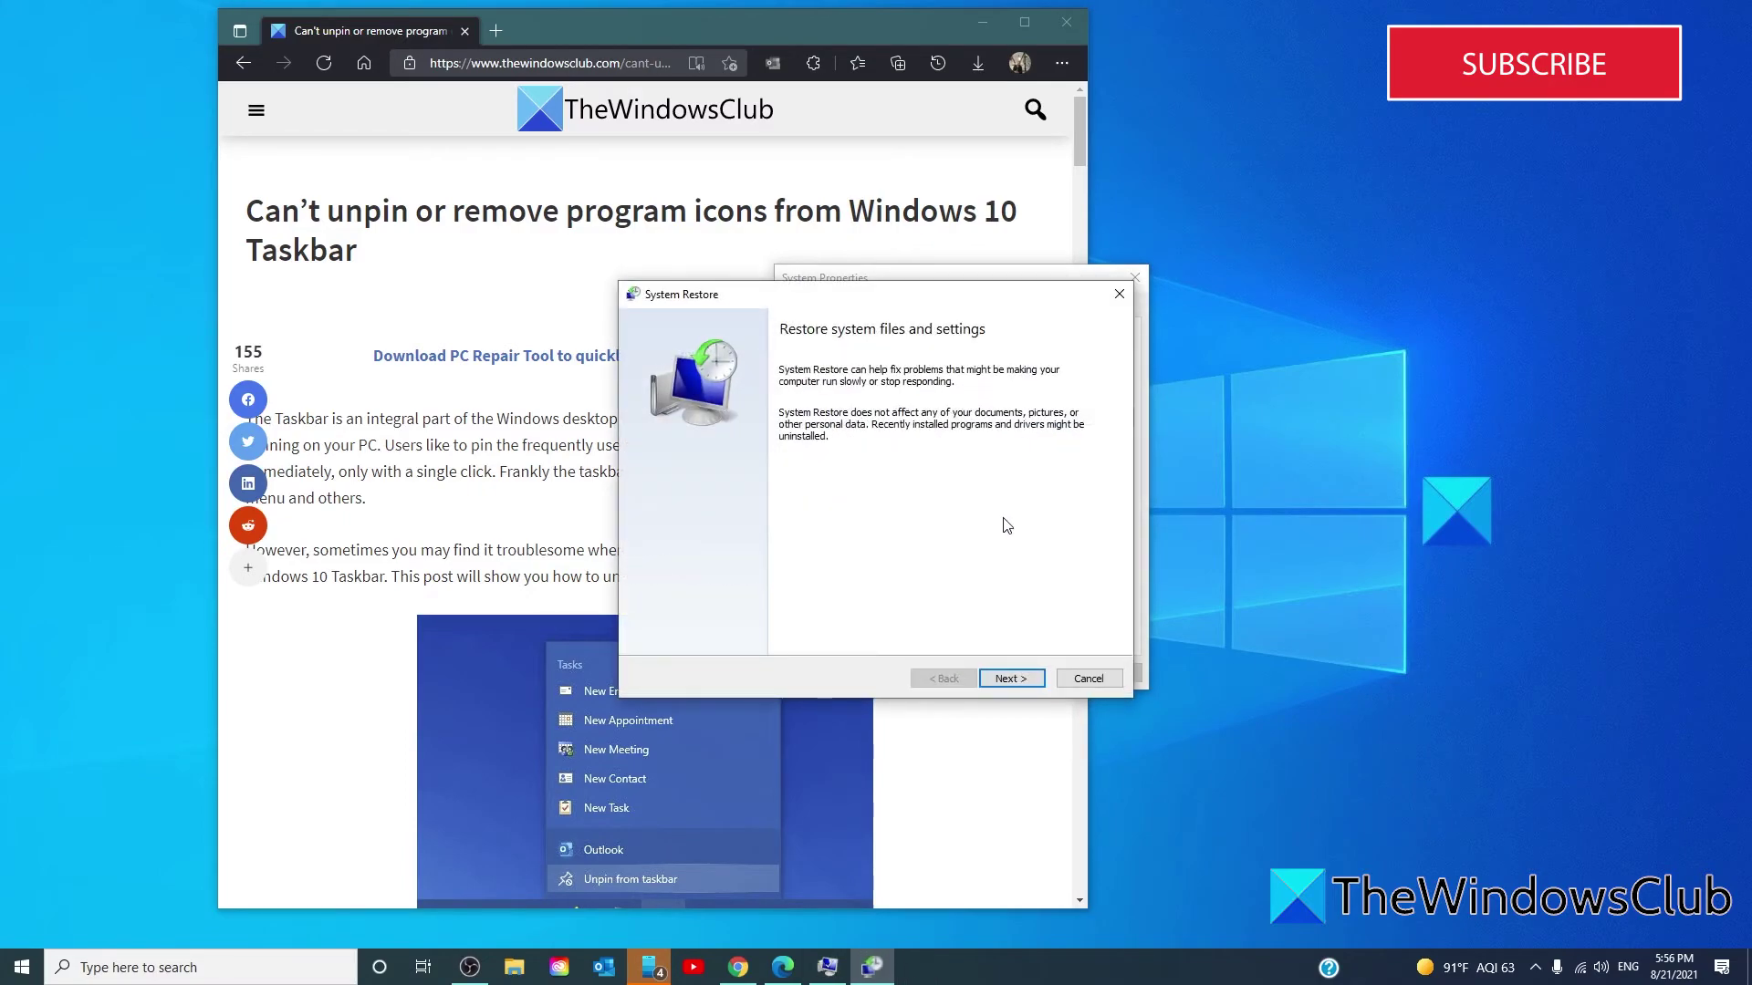
left_click(1009, 680)
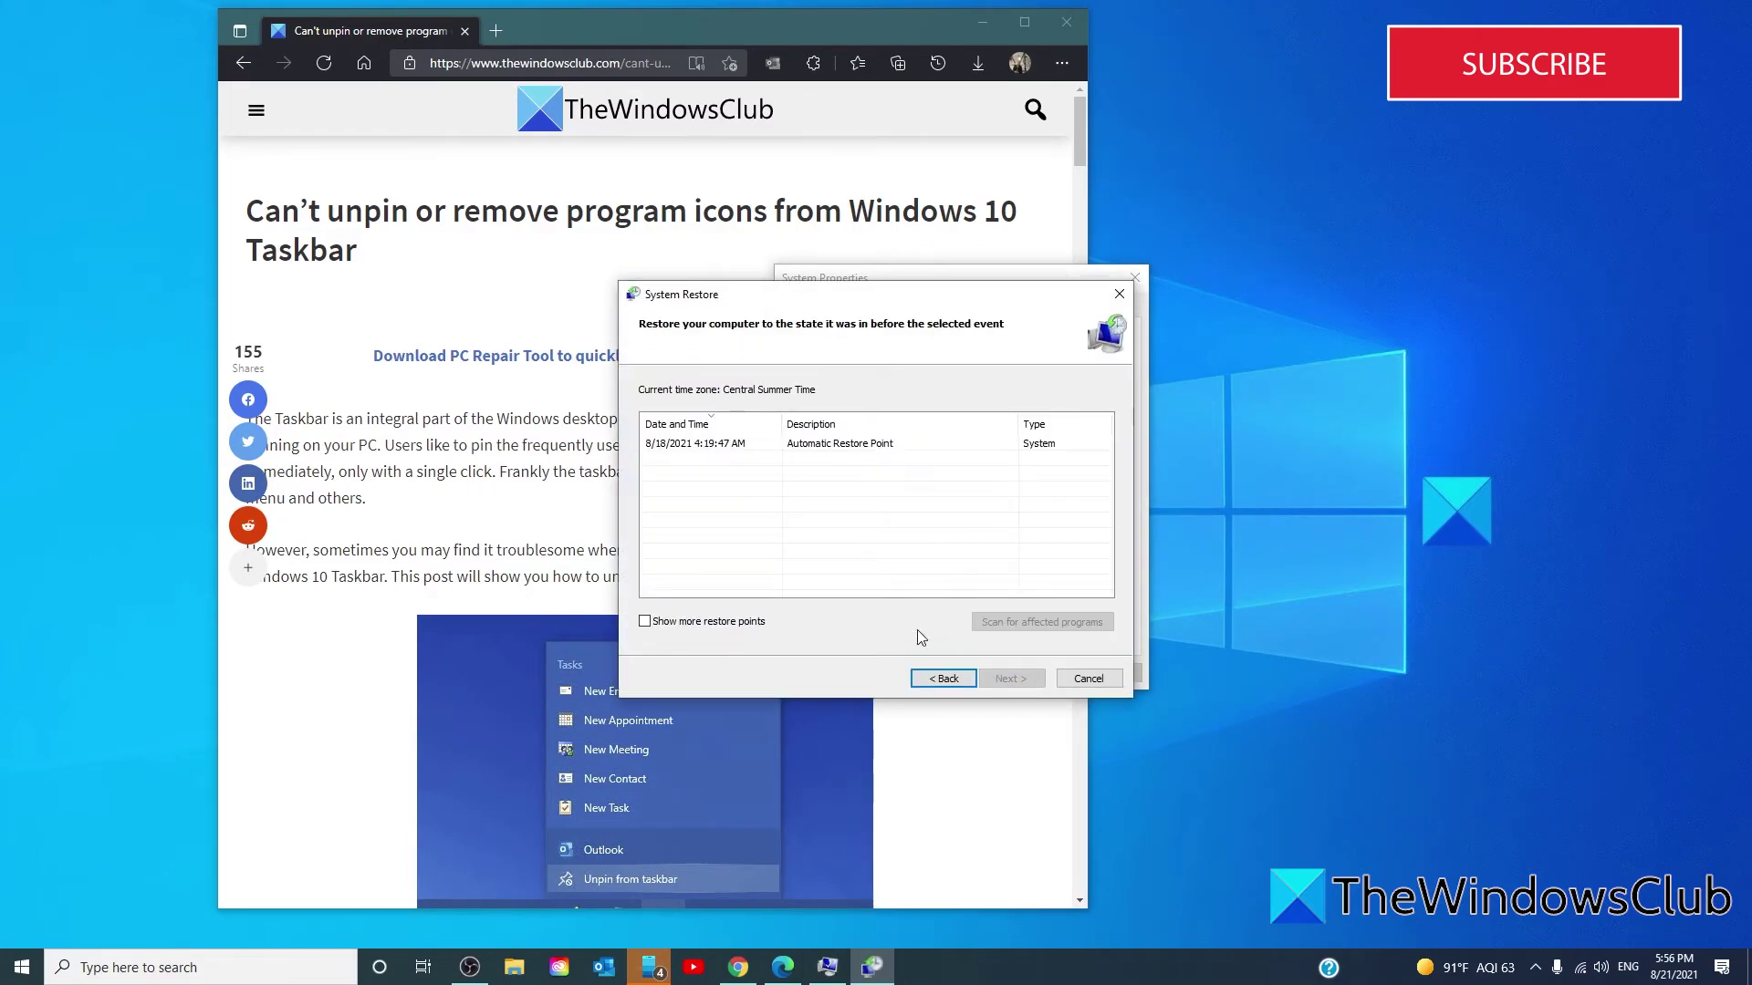
left_click(783, 447)
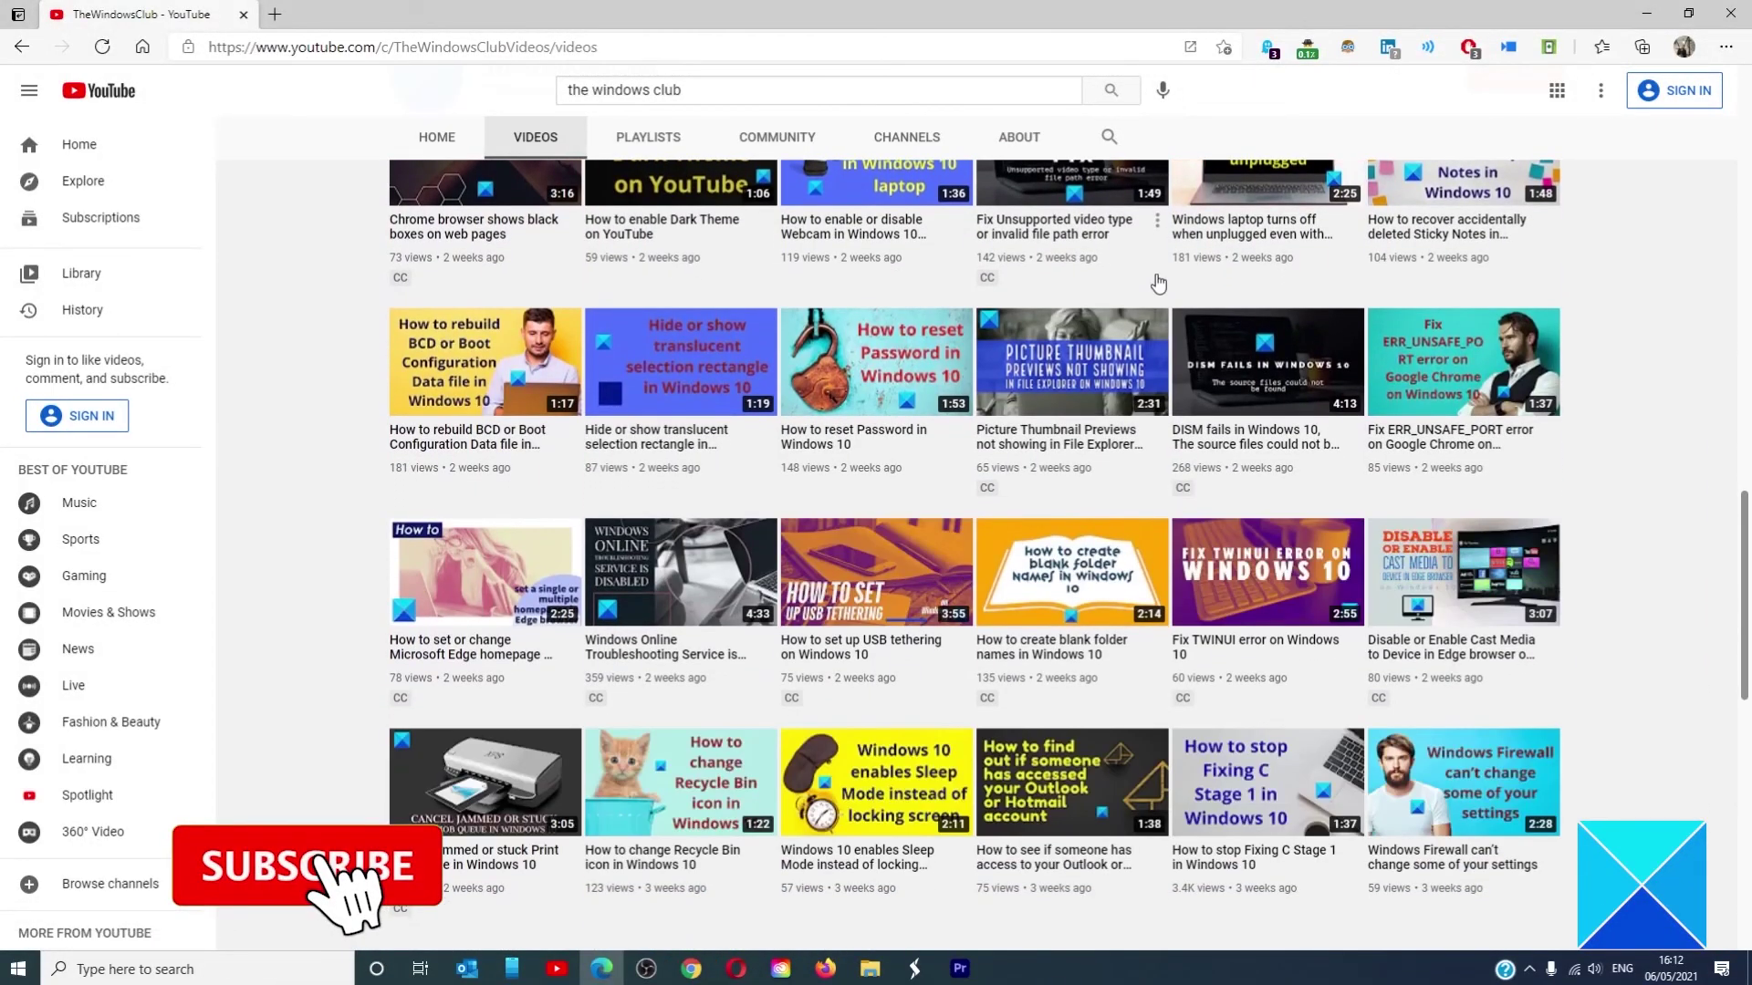
scroll(1156, 283, "up", 8)
scroll(1157, 283, "up", 10)
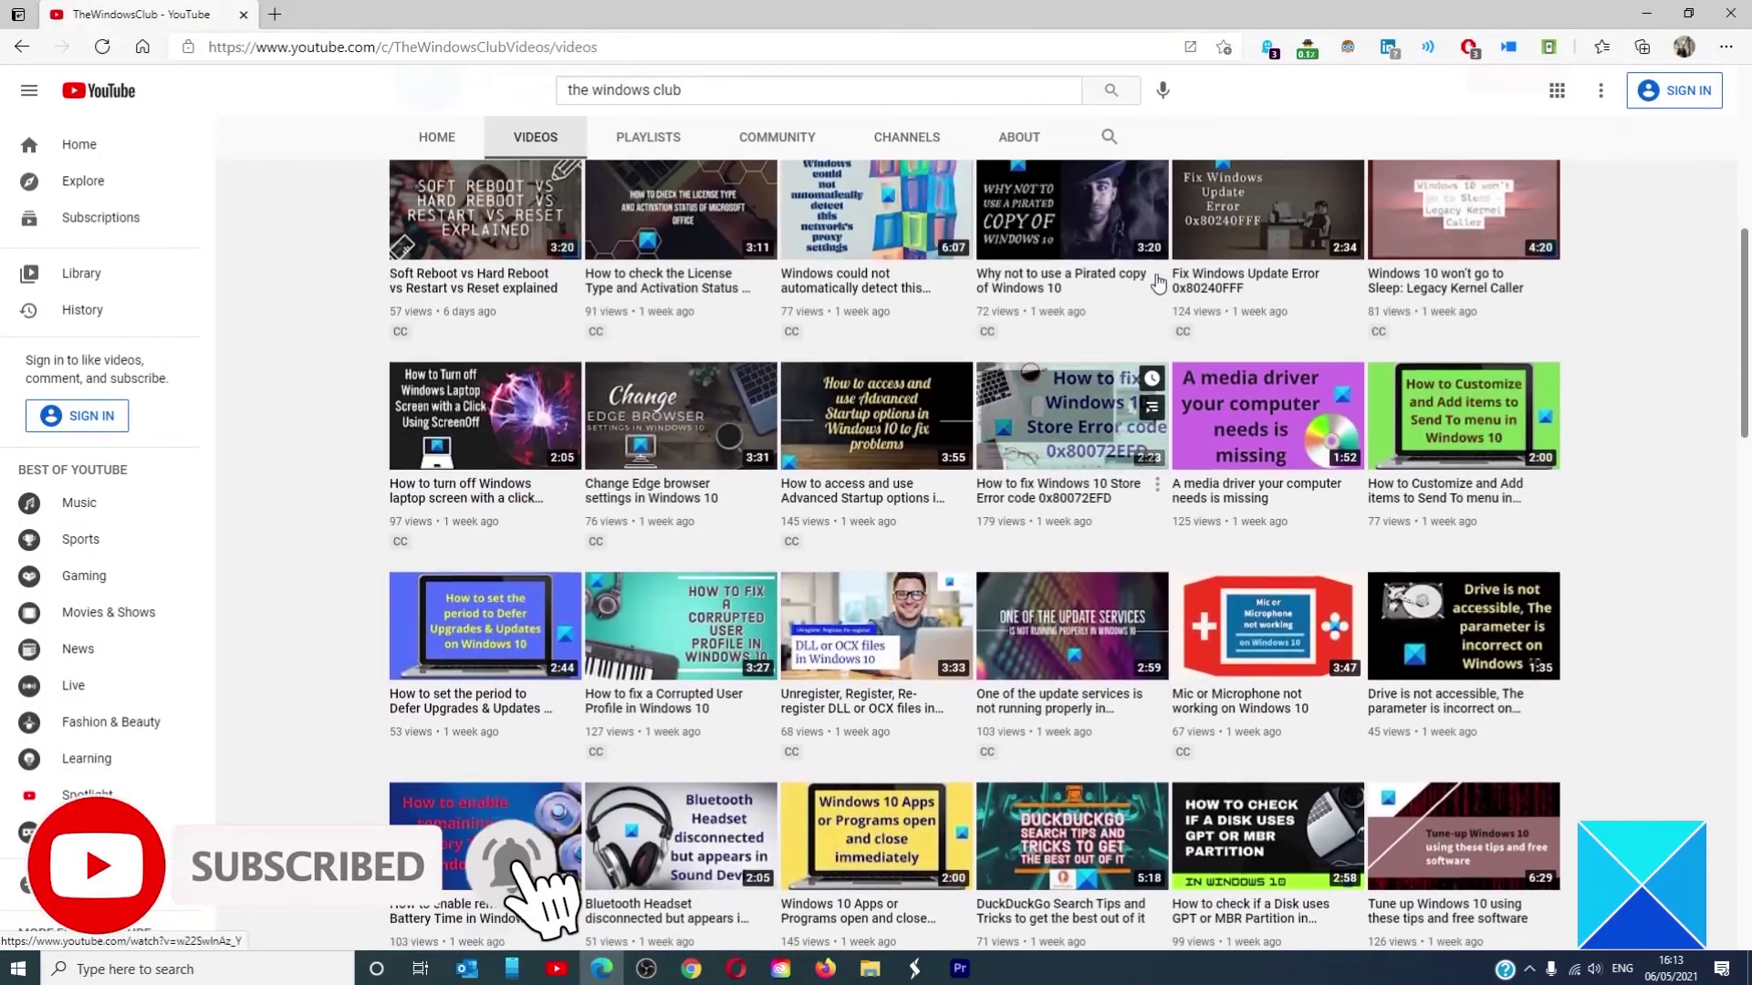